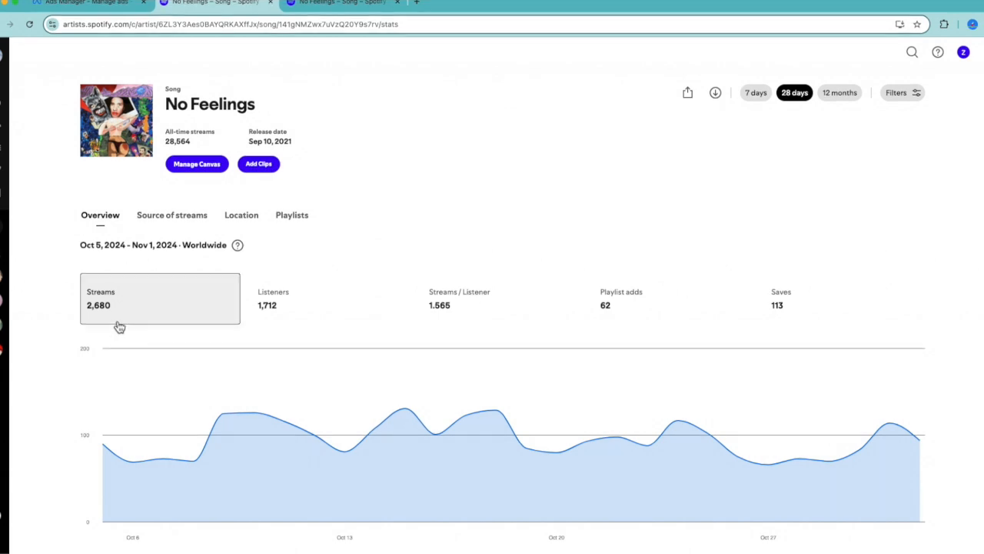
Review the Oct 5 – Nov 1, 2024 charts for listeners, streams per listener, playlist adds and saves, ending on streams
{"action": "left_click", "coordinate": [266, 311]}
{"action": "left_click", "coordinate": [496, 310]}
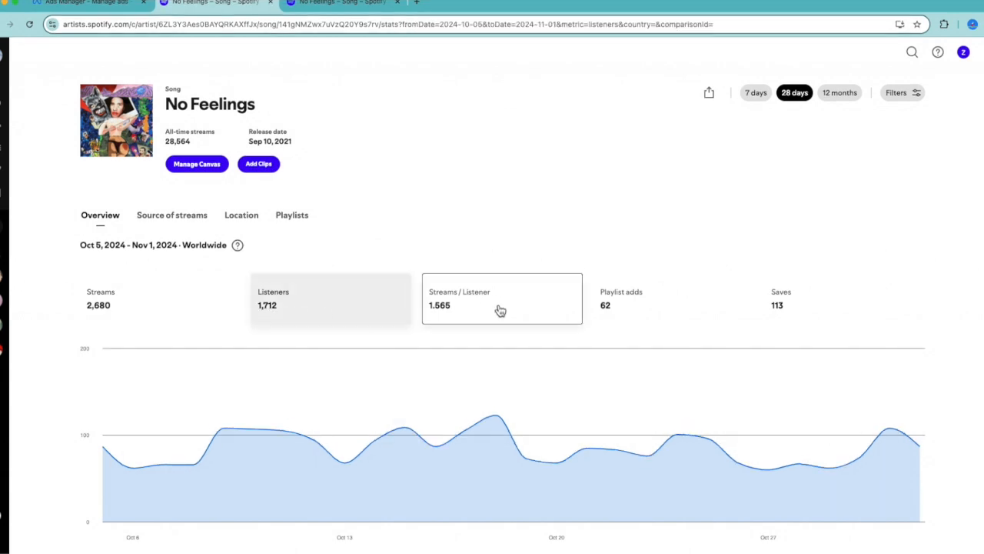
{"action": "left_click", "coordinate": [617, 319]}
{"action": "left_click", "coordinate": [807, 303]}
{"action": "scroll", "coordinate": [809, 305], "scroll_direction": "up", "scroll_amount": 3}
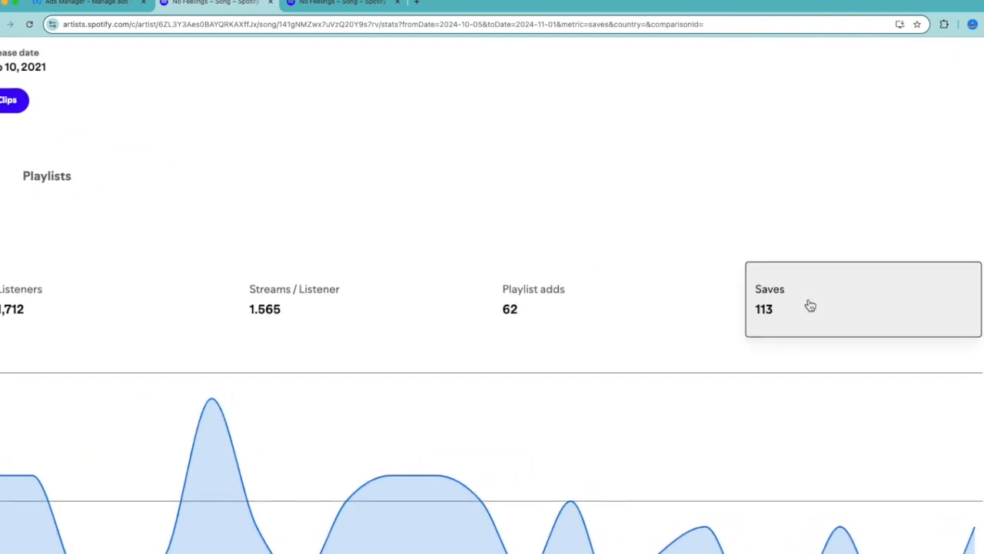
{"action": "scroll", "coordinate": [810, 305], "scroll_direction": "left", "scroll_amount": 1}
{"action": "scroll", "coordinate": [804, 336], "scroll_direction": "down", "scroll_amount": 3}
{"action": "left_click", "coordinate": [223, 319]}
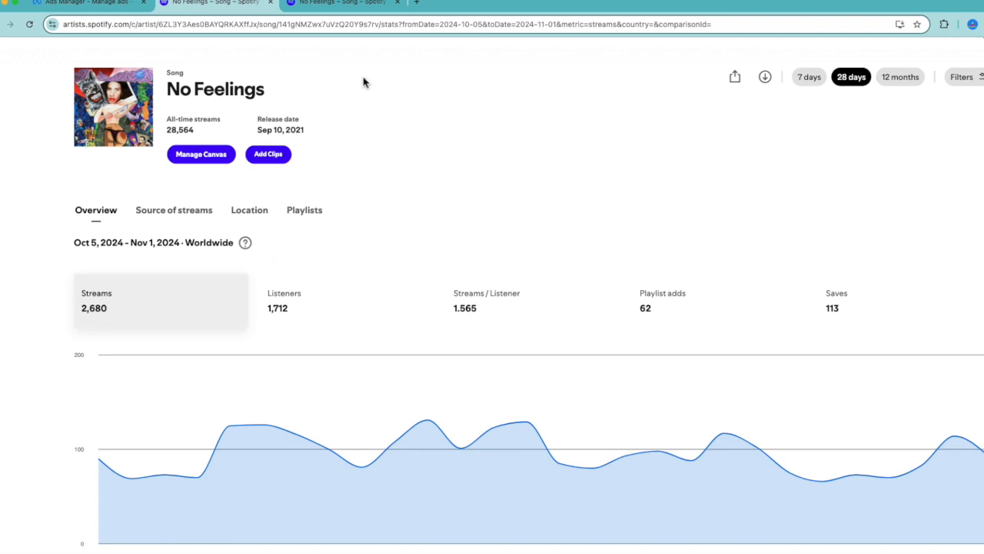
Compare the song's stream chart for Sep 4 – Oct 1, 2024 with the one for Oct 5 – Nov 1, 2024
{"action": "left_click", "coordinate": [359, 10]}
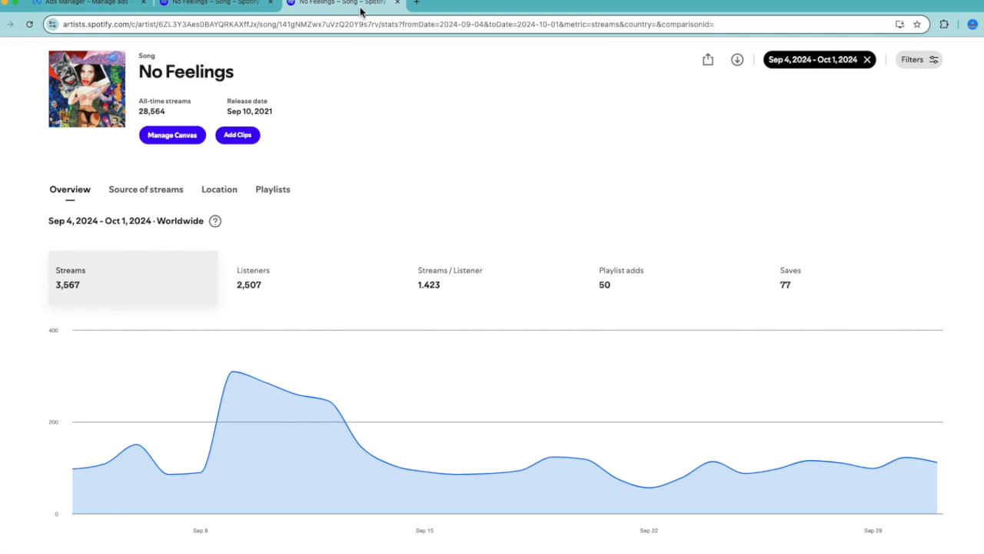
{"action": "scroll", "coordinate": [381, 223], "scroll_direction": "up", "scroll_amount": 1}
{"action": "scroll", "coordinate": [381, 222], "scroll_direction": "up", "scroll_amount": 1}
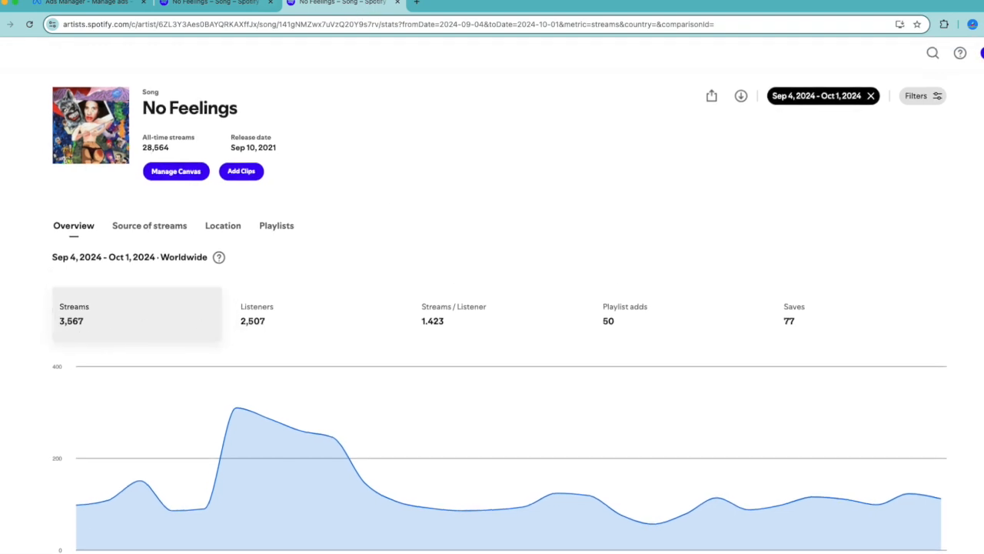
{"action": "left_click", "coordinate": [204, 7]}
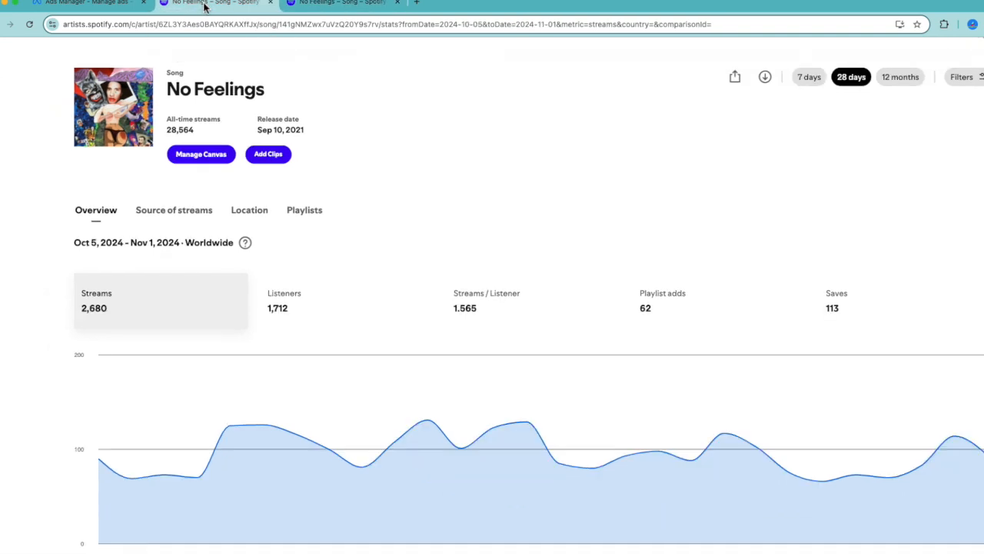
{"action": "left_click", "coordinate": [329, 7]}
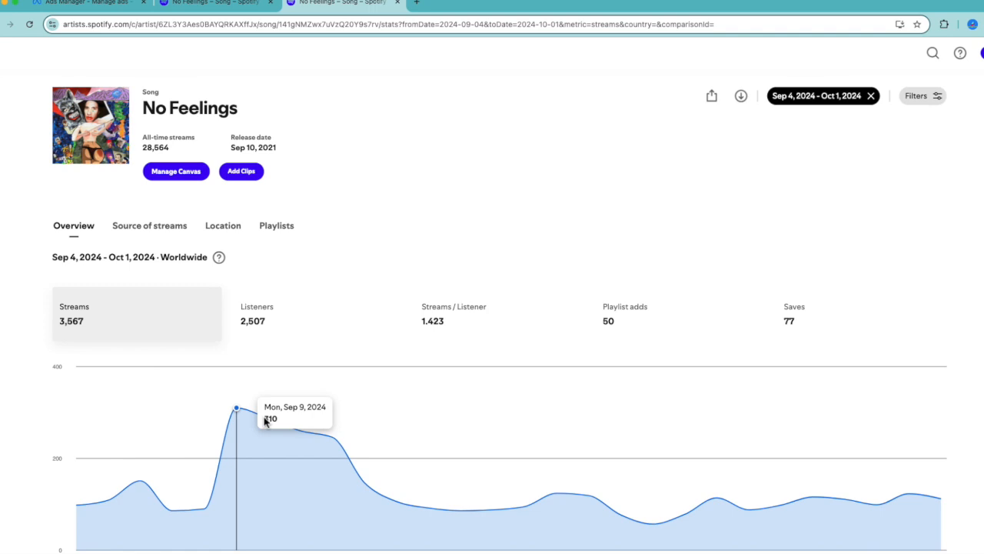
{"action": "scroll", "coordinate": [264, 419], "scroll_direction": "down", "scroll_amount": 1}
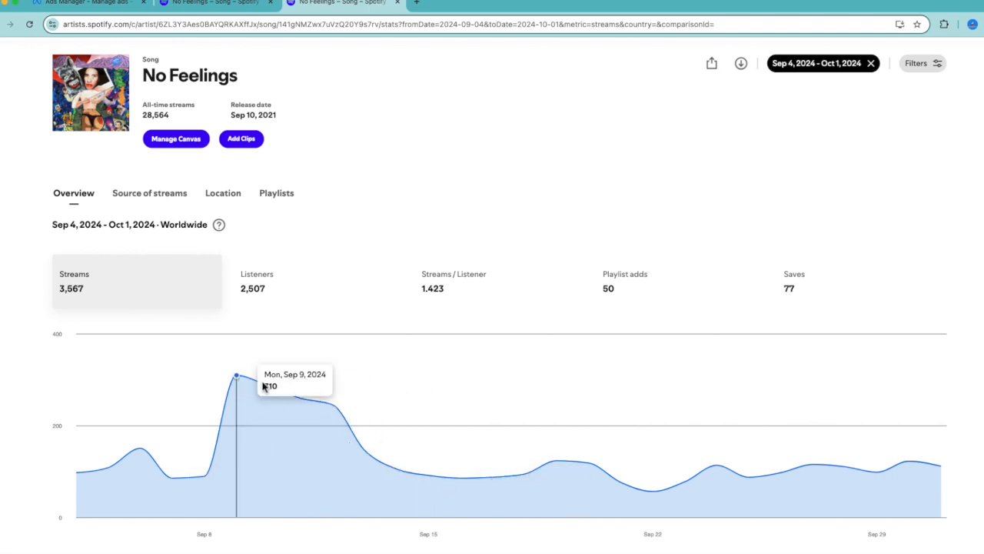
{"action": "left_click", "coordinate": [194, 3]}
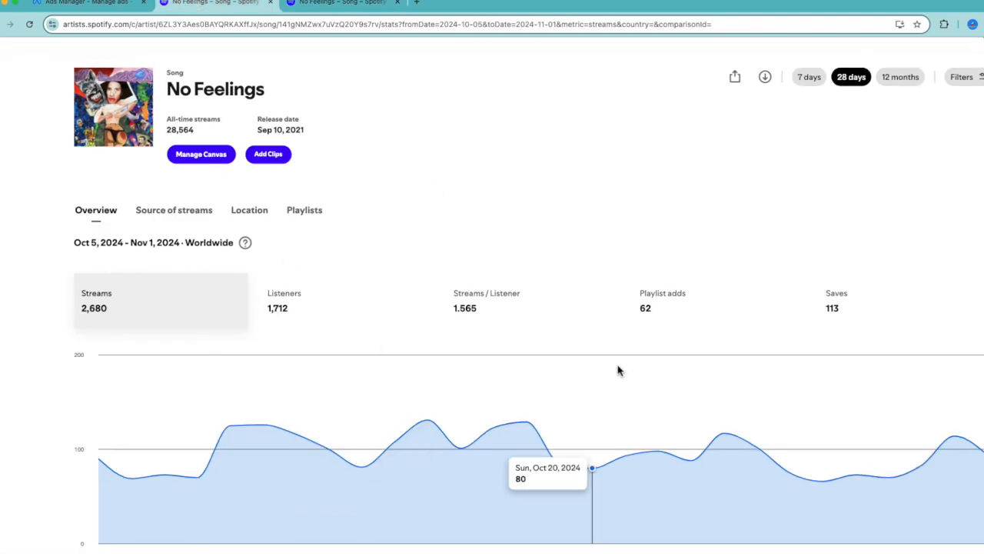
{"action": "scroll", "coordinate": [619, 370], "scroll_direction": "down", "scroll_amount": 1}
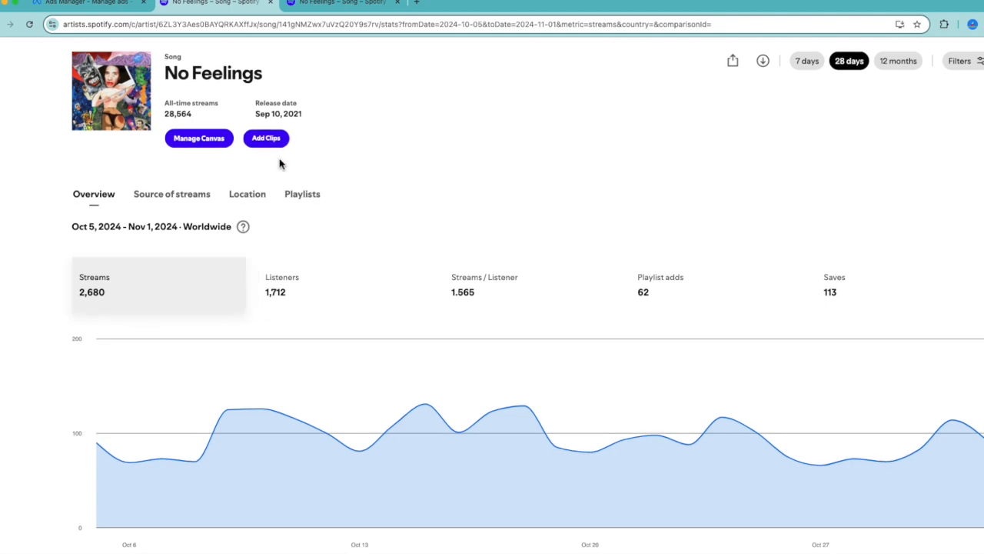
Chart playlist adds and saves for Sep 4 – Oct 1, 2024 and compare the saves with Oct 5 – Nov 1, 2024
{"action": "left_click", "coordinate": [334, 2]}
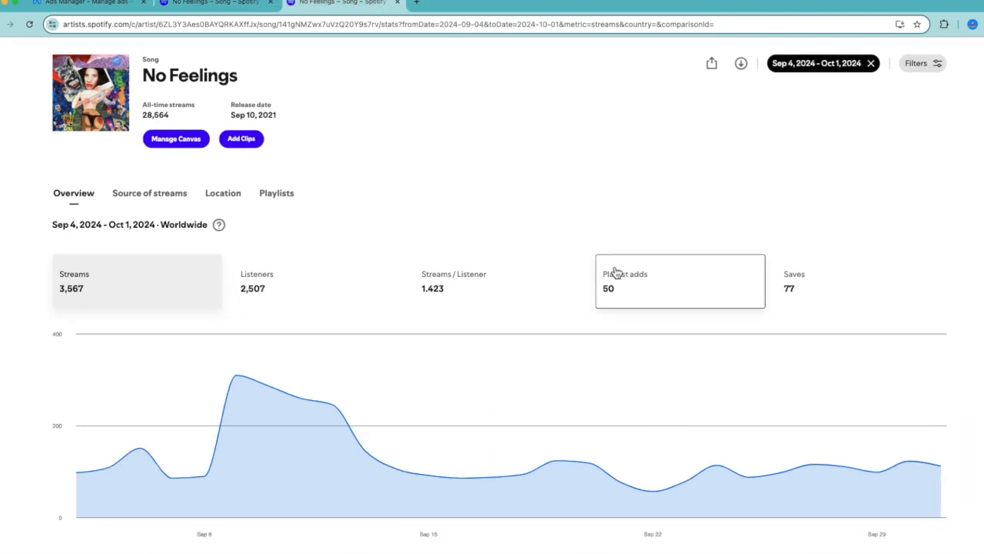
{"action": "scroll", "coordinate": [616, 273], "scroll_direction": "up", "scroll_amount": 5}
{"action": "scroll", "coordinate": [617, 273], "scroll_direction": "right", "scroll_amount": 3}
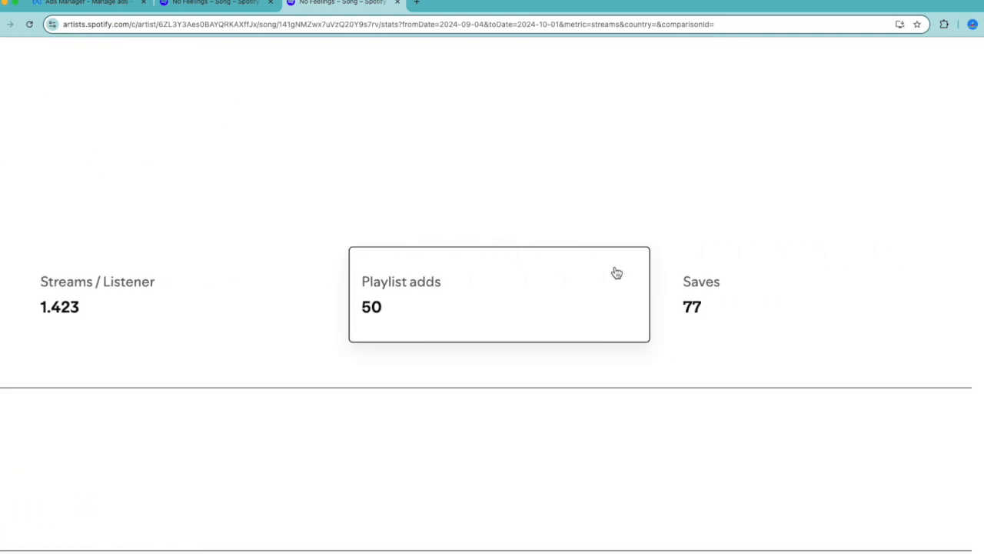
{"action": "left_click", "coordinate": [678, 309]}
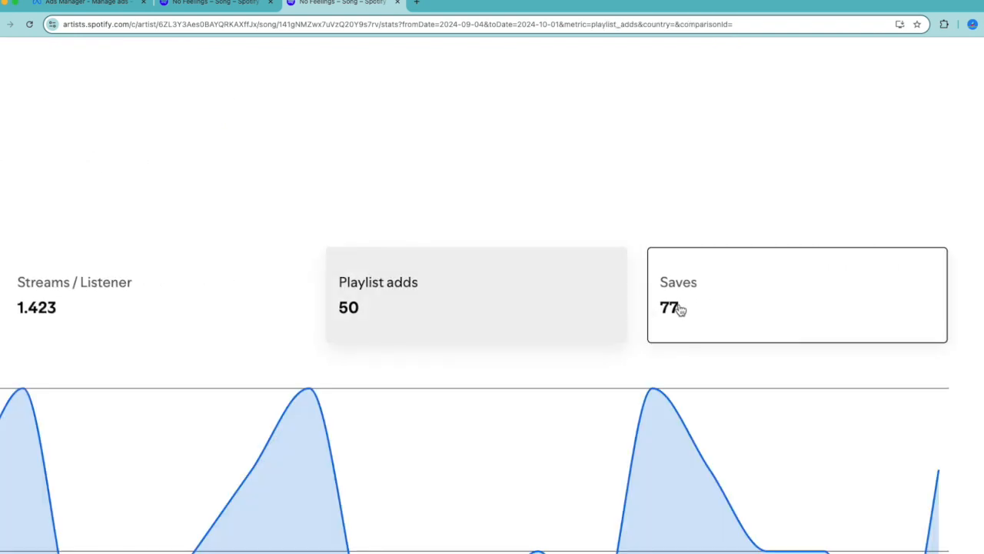
{"action": "left_click", "coordinate": [248, 6]}
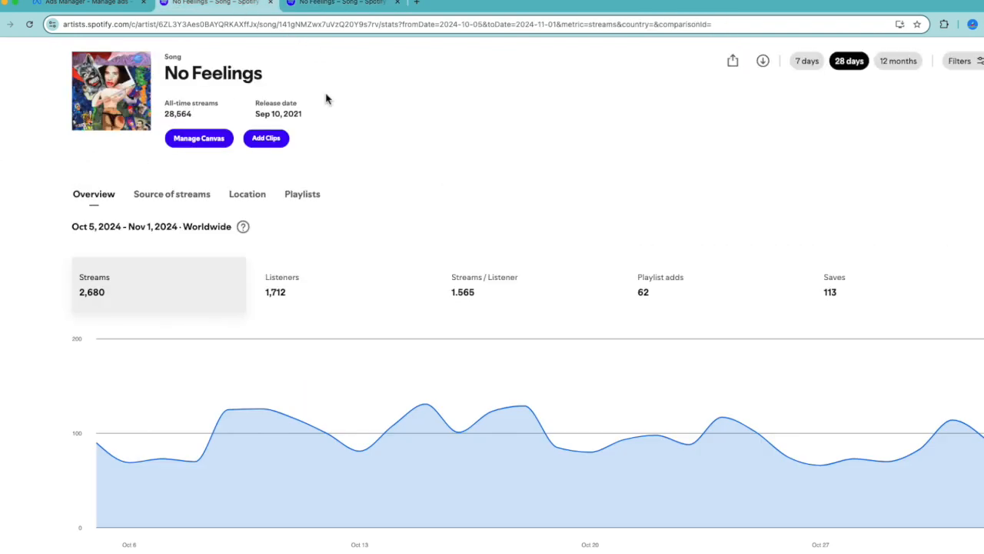
{"action": "scroll", "coordinate": [496, 205], "scroll_direction": "up", "scroll_amount": 5}
{"action": "scroll", "coordinate": [496, 205], "scroll_direction": "right", "scroll_amount": 5}
{"action": "scroll", "coordinate": [496, 204], "scroll_direction": "down", "scroll_amount": 1}
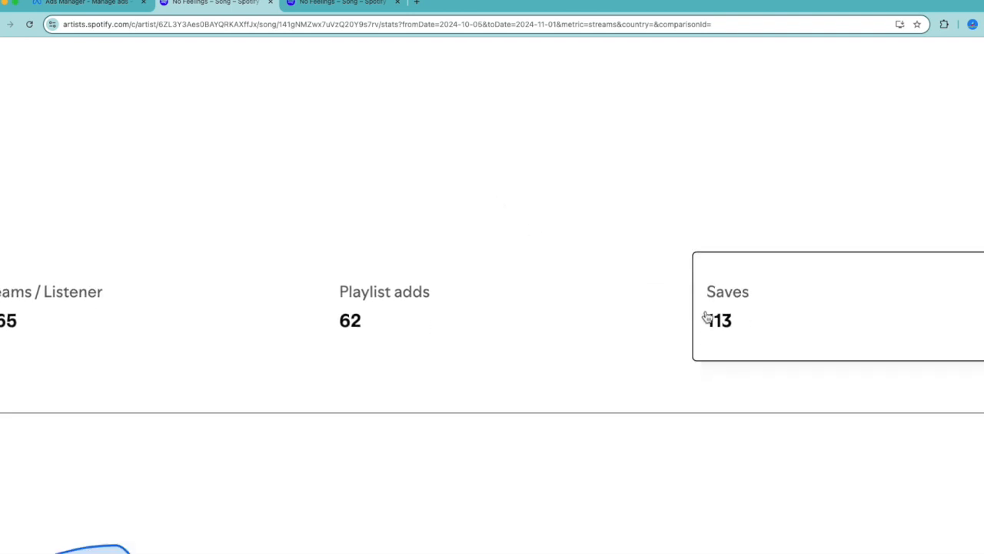
Compare listeners, streams per listener and playlist adds between the two 28-day periods, ending on the Oct 5 – Nov 1 overview
{"action": "left_click", "coordinate": [336, 4]}
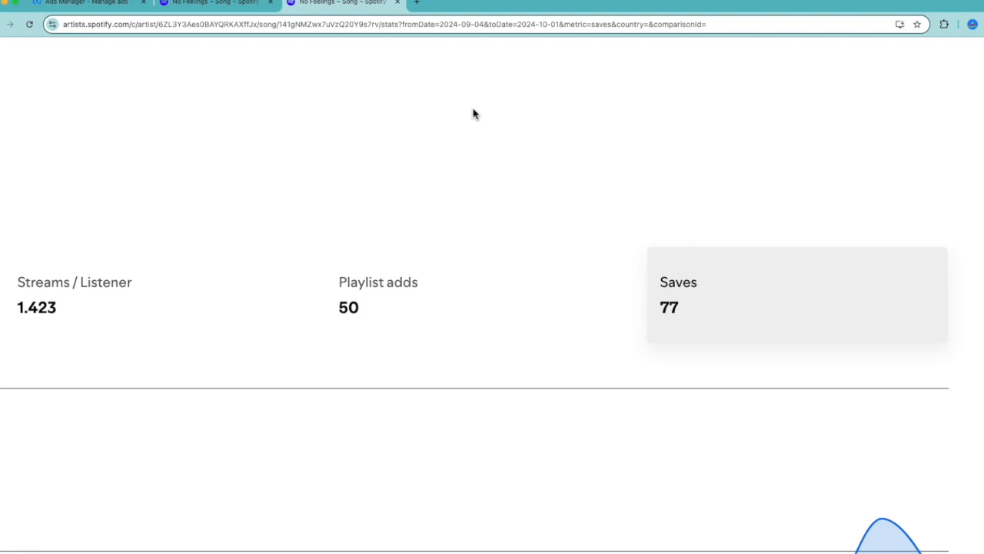
{"action": "scroll", "coordinate": [473, 114], "scroll_direction": "down", "scroll_amount": 5}
{"action": "scroll", "coordinate": [480, 236], "scroll_direction": "left", "scroll_amount": 1}
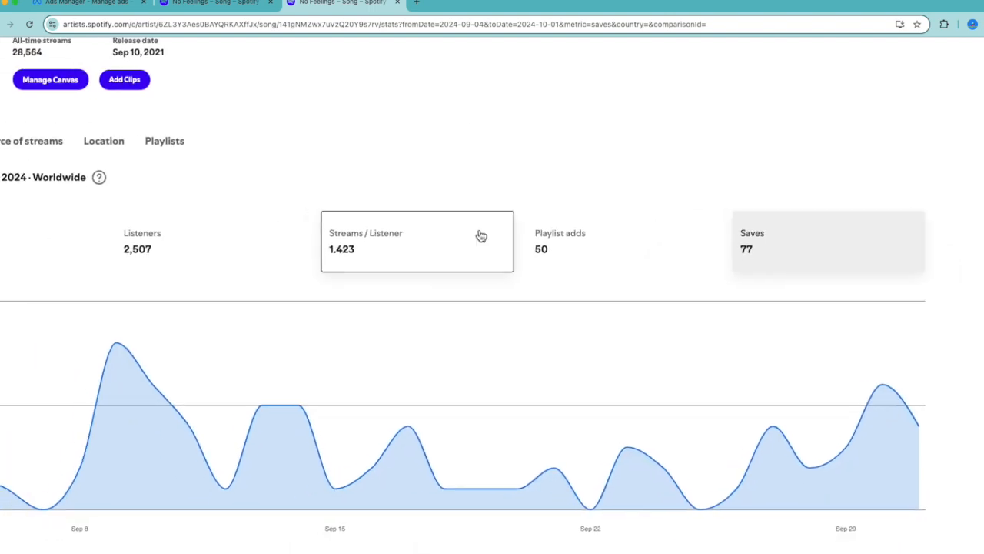
{"action": "scroll", "coordinate": [481, 236], "scroll_direction": "left", "scroll_amount": 5}
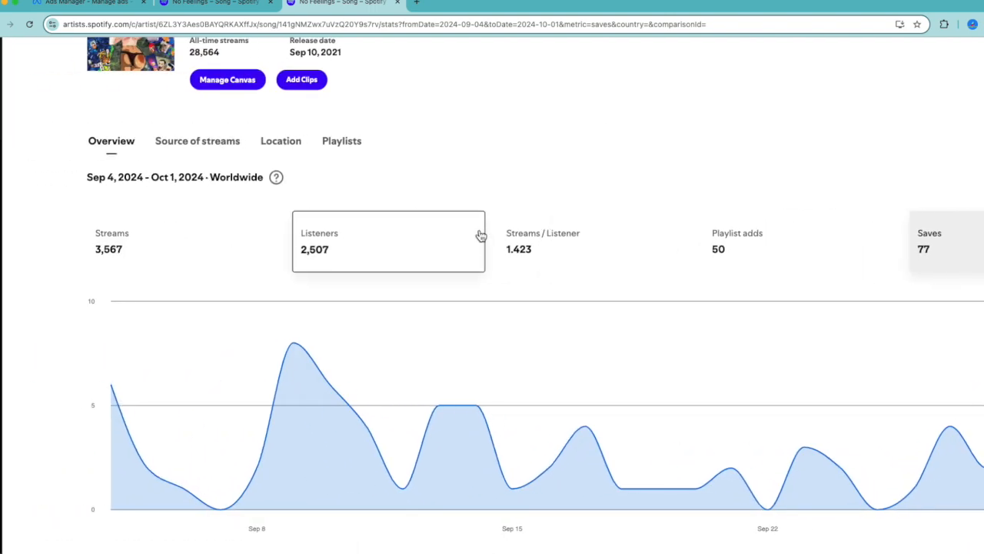
{"action": "scroll", "coordinate": [480, 236], "scroll_direction": "right", "scroll_amount": 2}
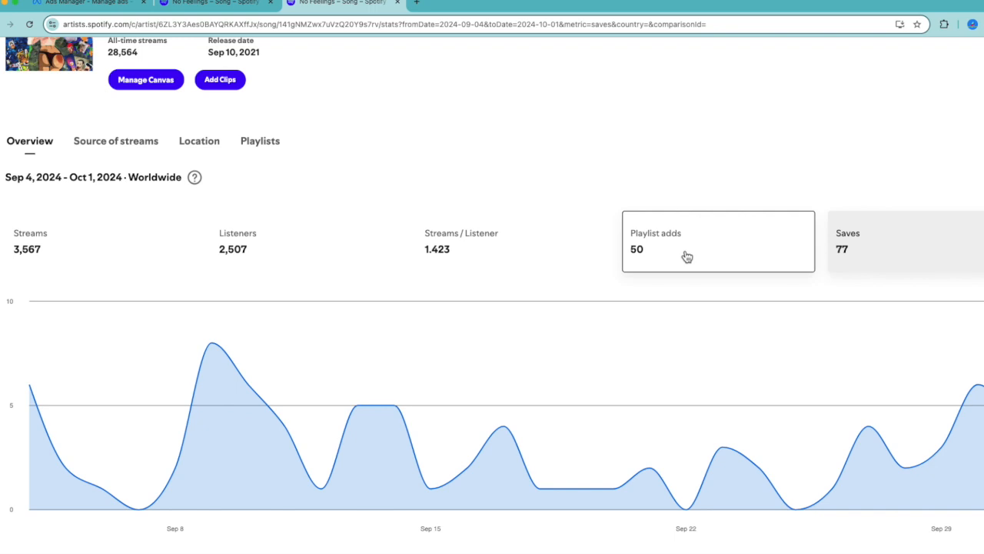
{"action": "left_click", "coordinate": [187, 6]}
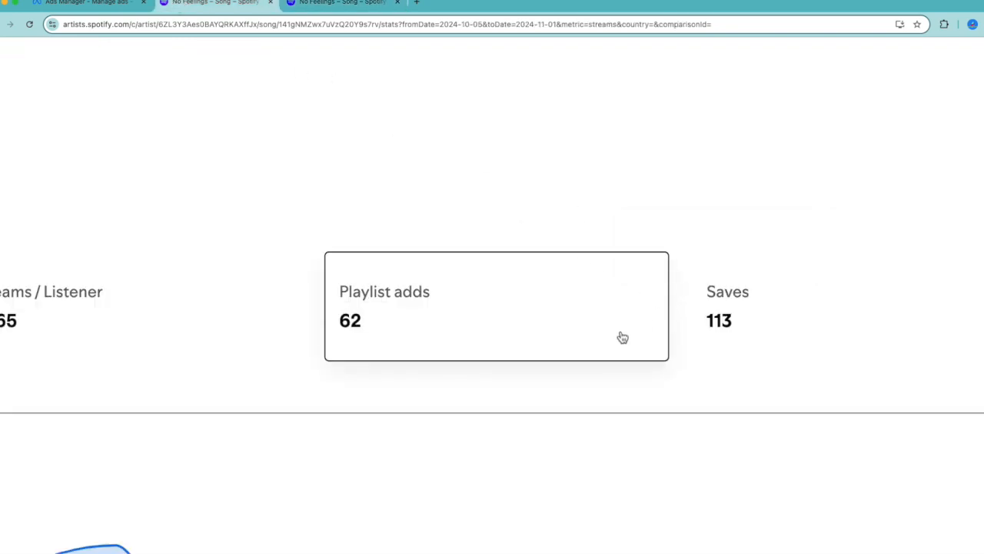
{"action": "scroll", "coordinate": [623, 338], "scroll_direction": "down", "scroll_amount": 5}
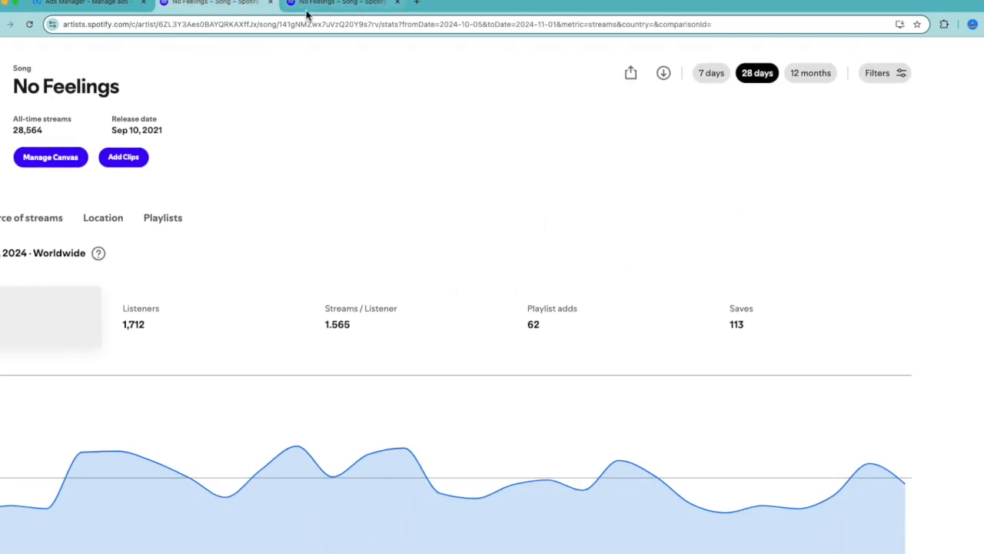
{"action": "left_click", "coordinate": [304, 13]}
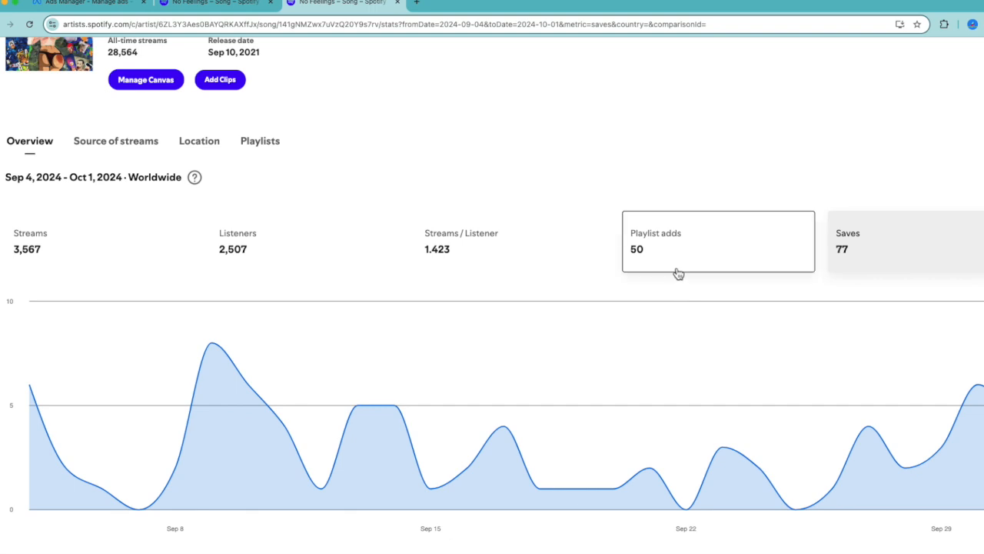
{"action": "scroll", "coordinate": [650, 301], "scroll_direction": "down", "scroll_amount": 4}
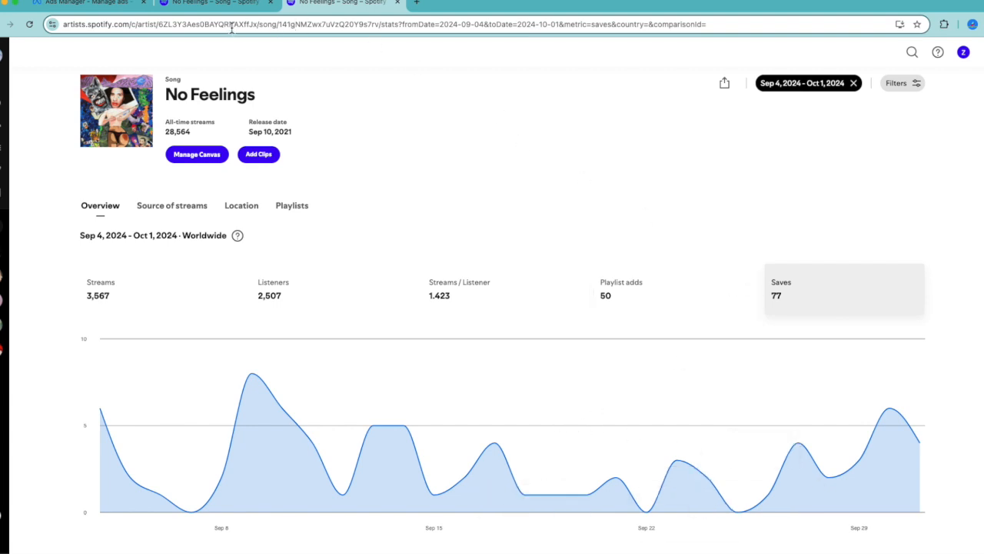
{"action": "left_click", "coordinate": [215, 12]}
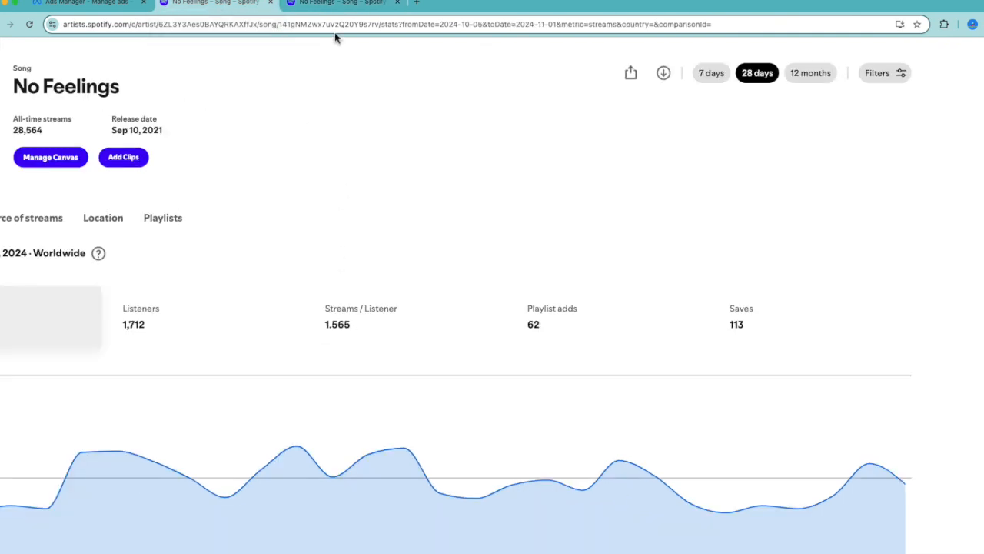
{"action": "scroll", "coordinate": [407, 266], "scroll_direction": "left", "scroll_amount": 3}
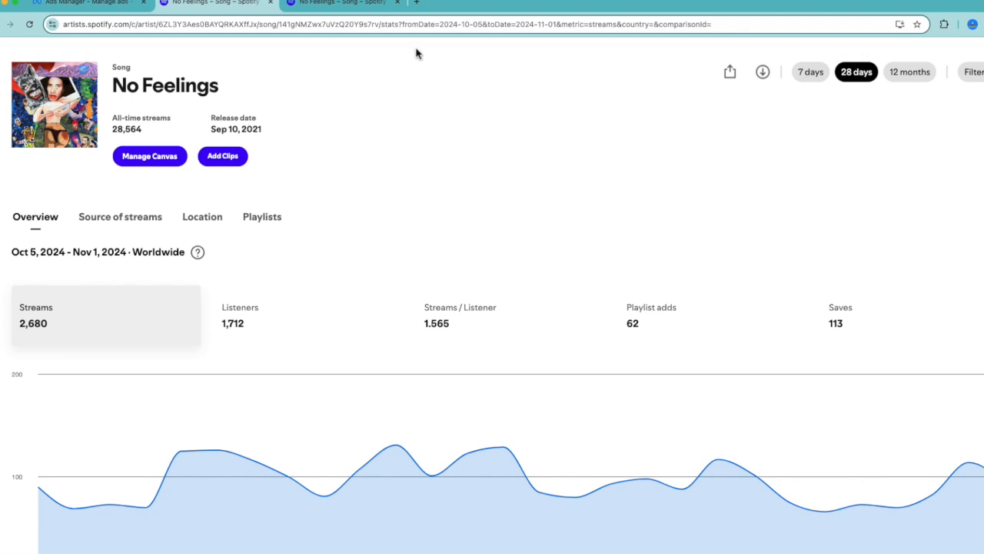
Examine the song's top playlists by streams for the last 28 days and return to its statistics overview
{"action": "left_click", "coordinate": [366, 3]}
{"action": "left_click", "coordinate": [298, 216]}
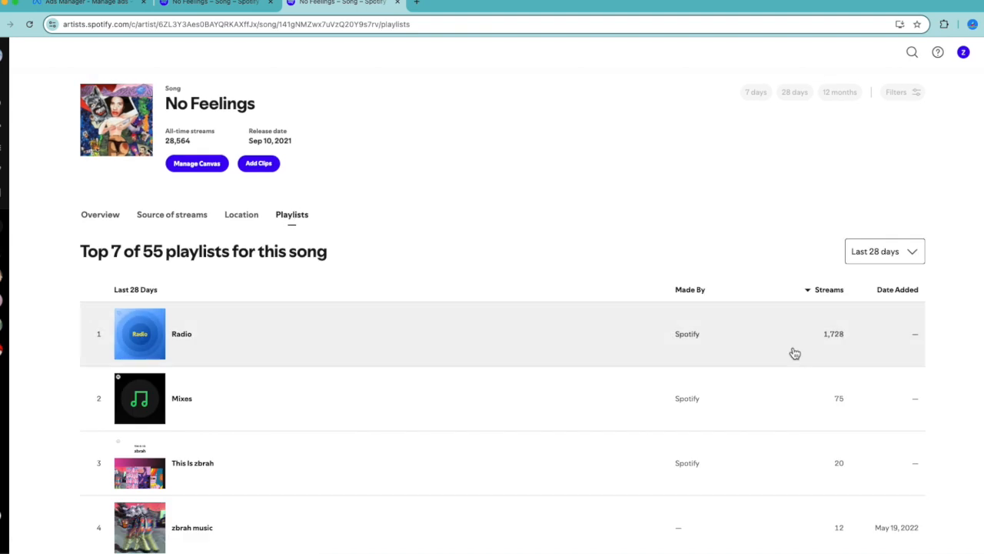
{"action": "scroll", "coordinate": [775, 361], "scroll_direction": "up", "scroll_amount": 3}
{"action": "scroll", "coordinate": [776, 360], "scroll_direction": "down", "scroll_amount": 3}
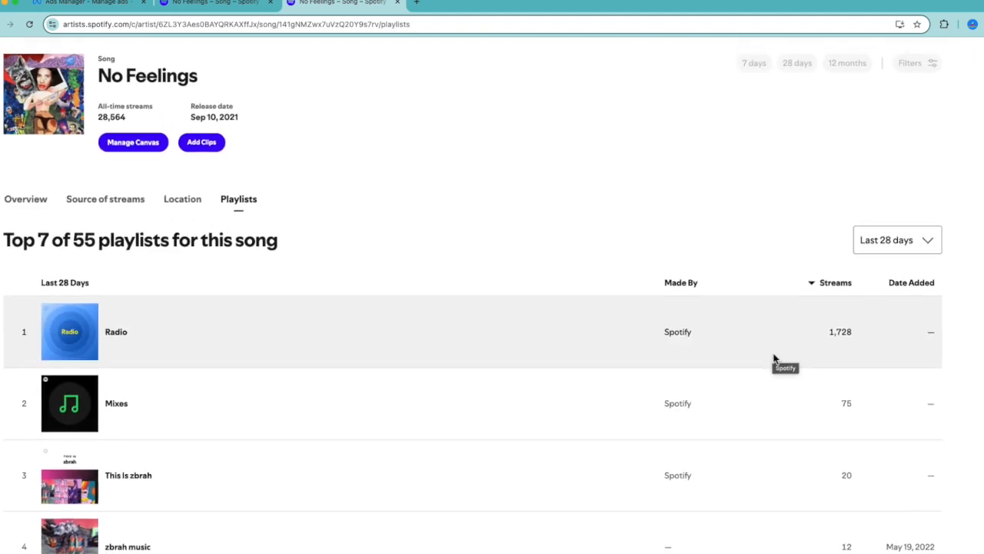
{"action": "scroll", "coordinate": [779, 400], "scroll_direction": "down", "scroll_amount": 1}
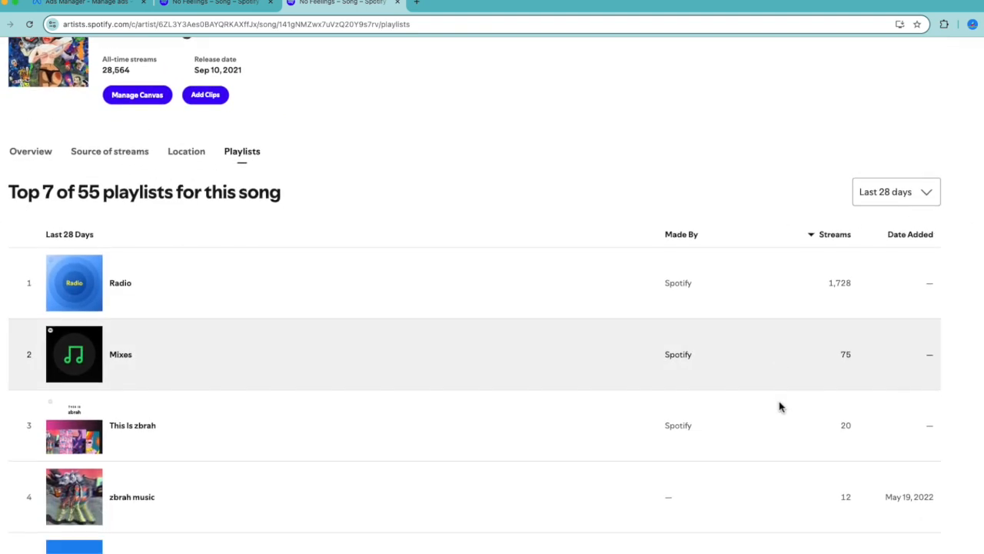
{"action": "scroll", "coordinate": [777, 395], "scroll_direction": "down", "scroll_amount": 3}
{"action": "scroll", "coordinate": [776, 369], "scroll_direction": "down", "scroll_amount": 2}
{"action": "scroll", "coordinate": [769, 318], "scroll_direction": "up", "scroll_amount": 5}
{"action": "left_click", "coordinate": [51, 234]}
{"action": "scroll", "coordinate": [50, 234], "scroll_direction": "down", "scroll_amount": 1}
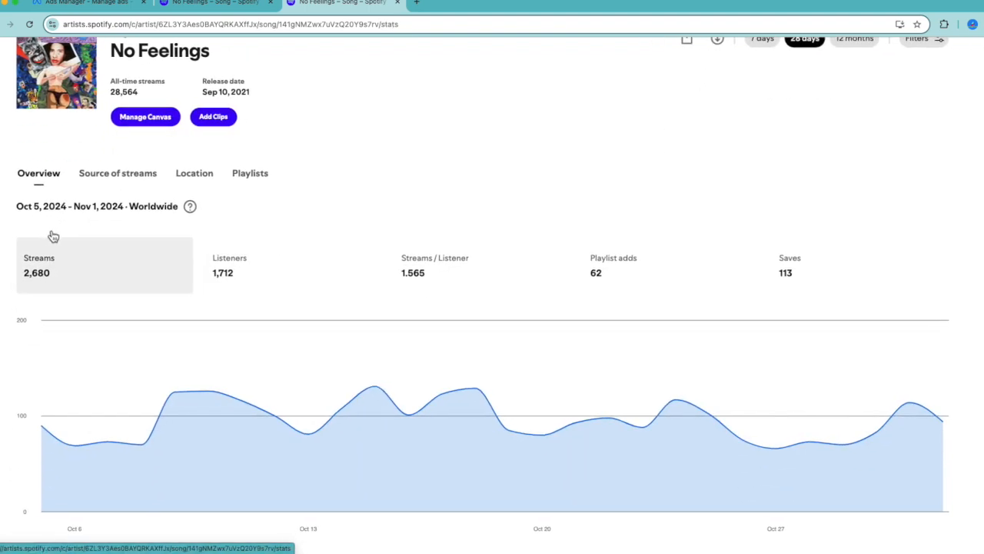
Switch to Meta Ads Manager and enlarge the ad set table to examine results, cost per result and amount spent
{"action": "scroll", "coordinate": [50, 234], "scroll_direction": "left", "scroll_amount": 1}
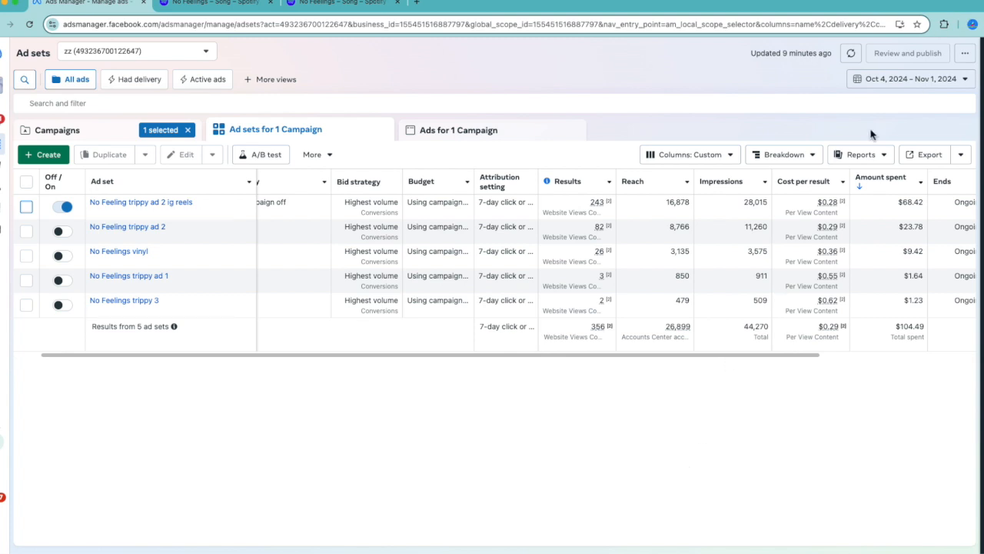
{"action": "key", "text": "super+equal"}
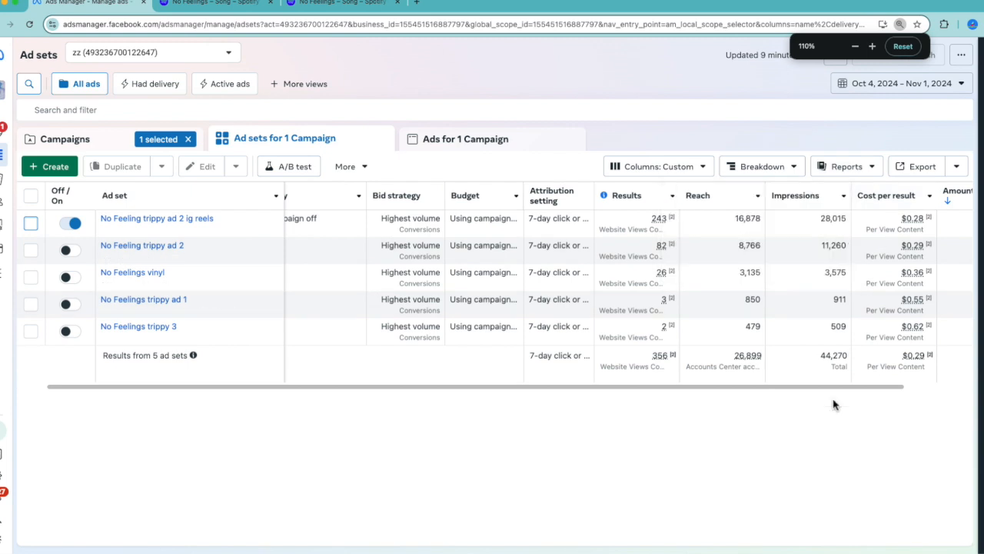
{"action": "scroll", "coordinate": [834, 400], "scroll_direction": "right", "scroll_amount": 5}
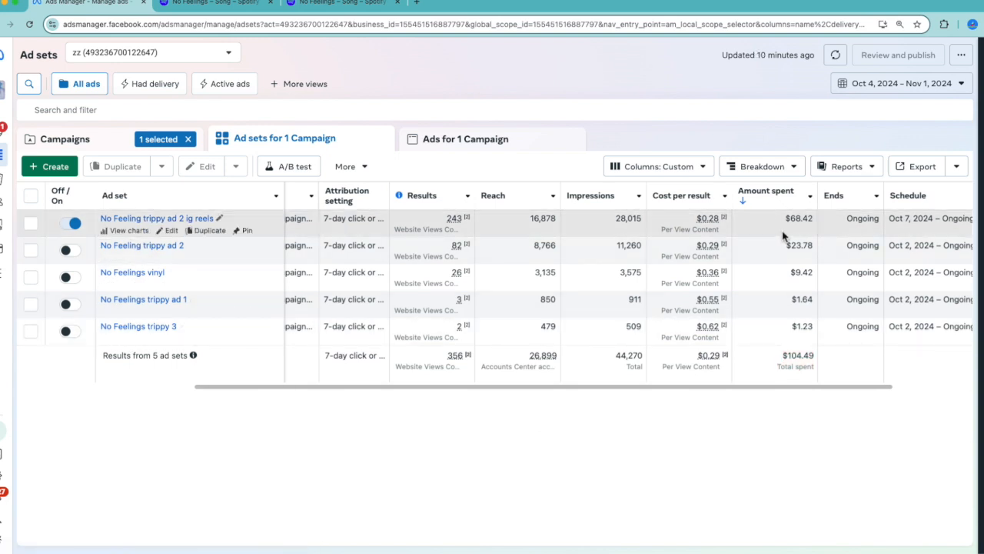
{"action": "scroll", "coordinate": [783, 236], "scroll_direction": "left", "scroll_amount": 1}
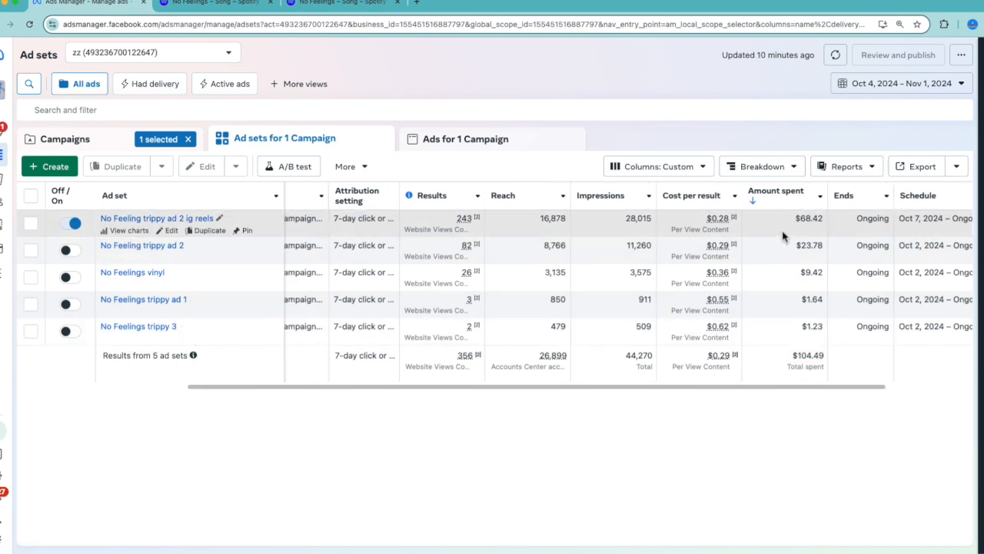
{"action": "scroll", "coordinate": [782, 236], "scroll_direction": "right", "scroll_amount": 1}
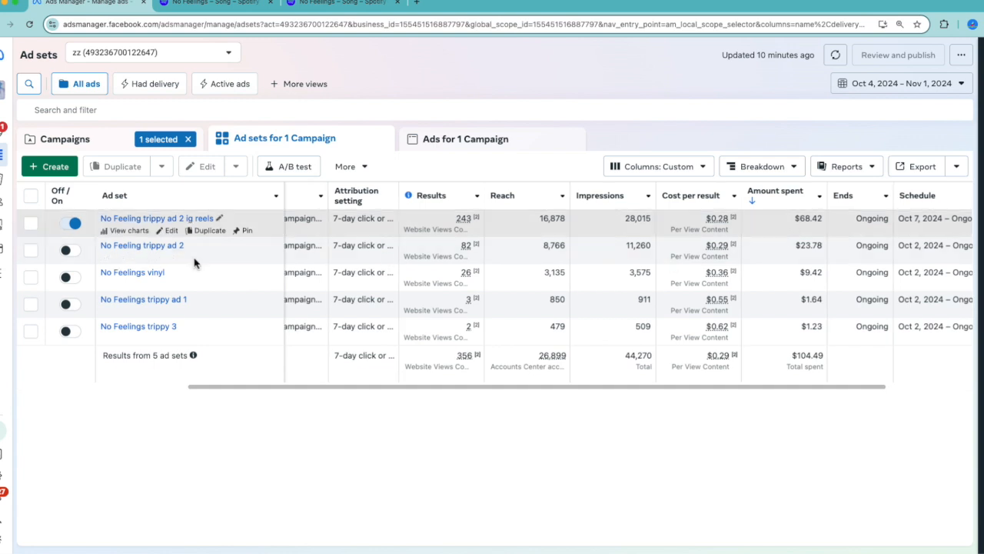
{"action": "key", "text": "ctrl+plus"}
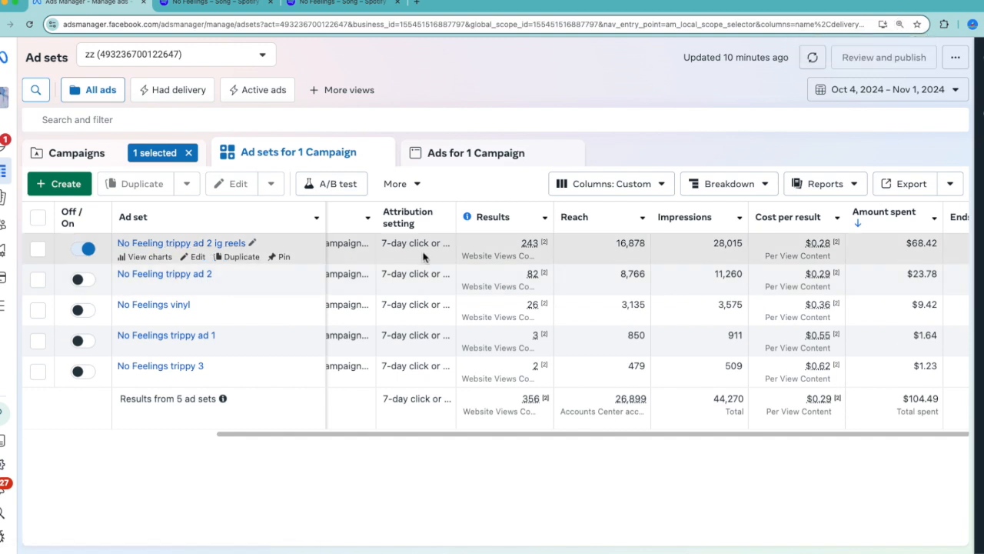
Compare reach, cost per result, amount spent and schedule across the five ad sets
{"action": "scroll", "coordinate": [423, 256], "scroll_direction": "right", "scroll_amount": 6}
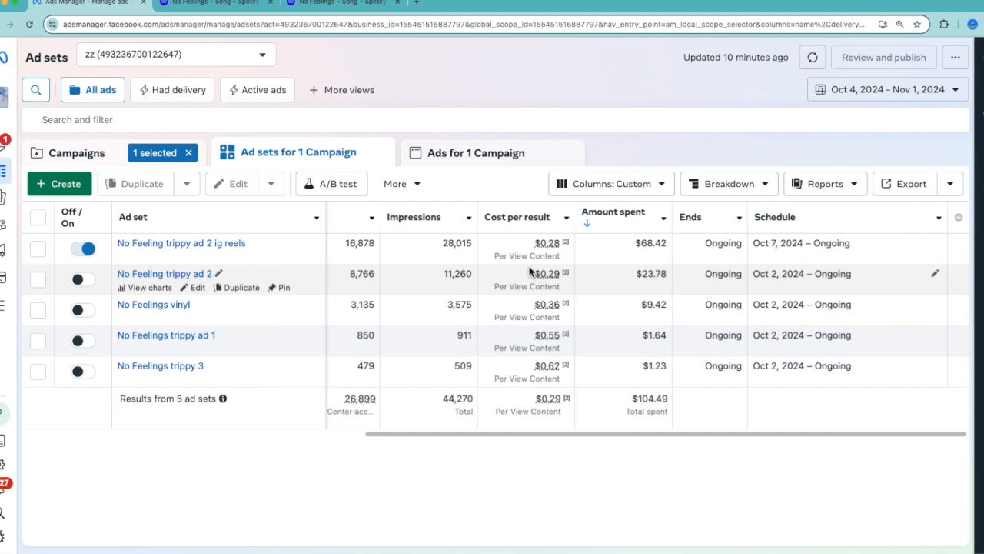
{"action": "scroll", "coordinate": [530, 262], "scroll_direction": "left", "scroll_amount": 5}
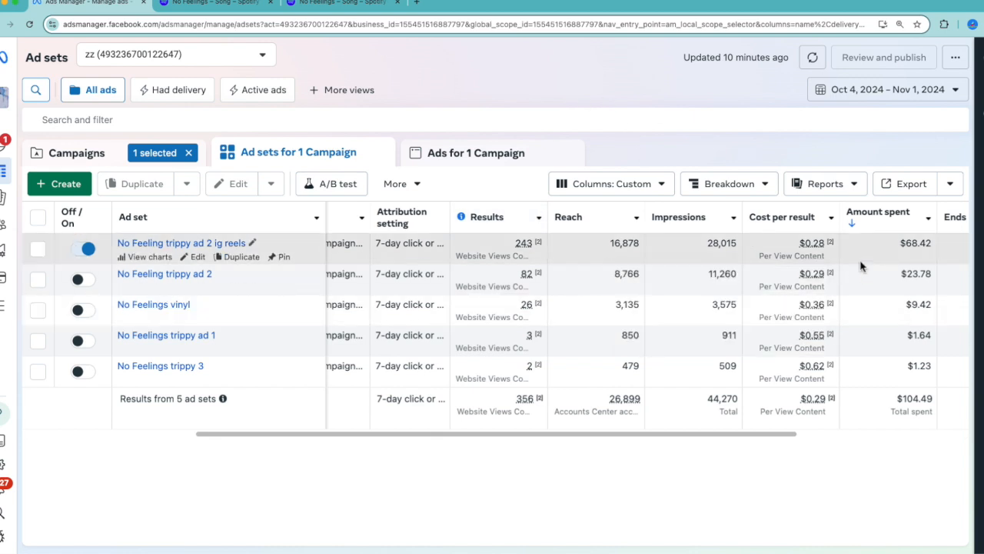
{"action": "scroll", "coordinate": [846, 261], "scroll_direction": "right", "scroll_amount": 3}
{"action": "scroll", "coordinate": [861, 266], "scroll_direction": "right", "scroll_amount": 2}
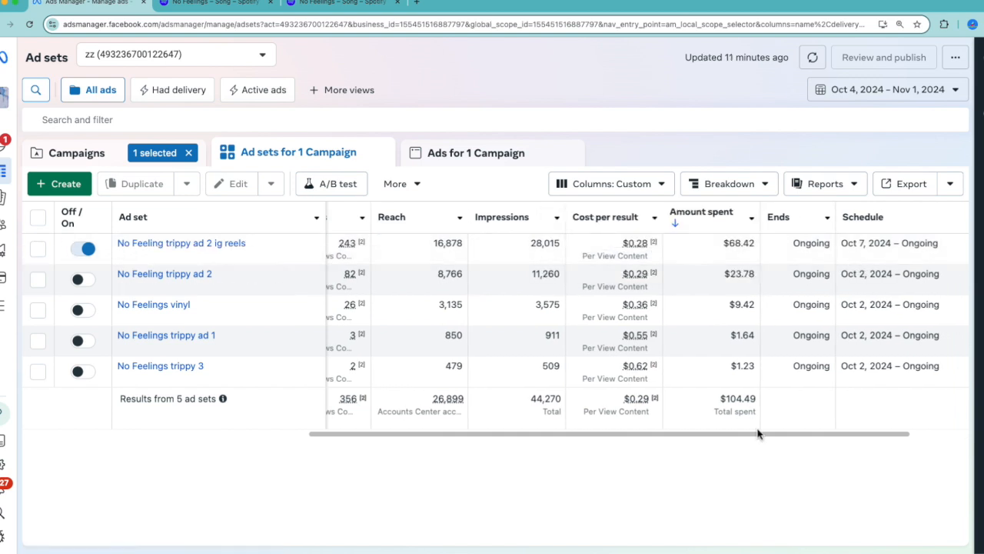
Break the ad set results down by country and compare them with the song's top countries in Spotify for Artists
{"action": "left_click", "coordinate": [727, 183]}
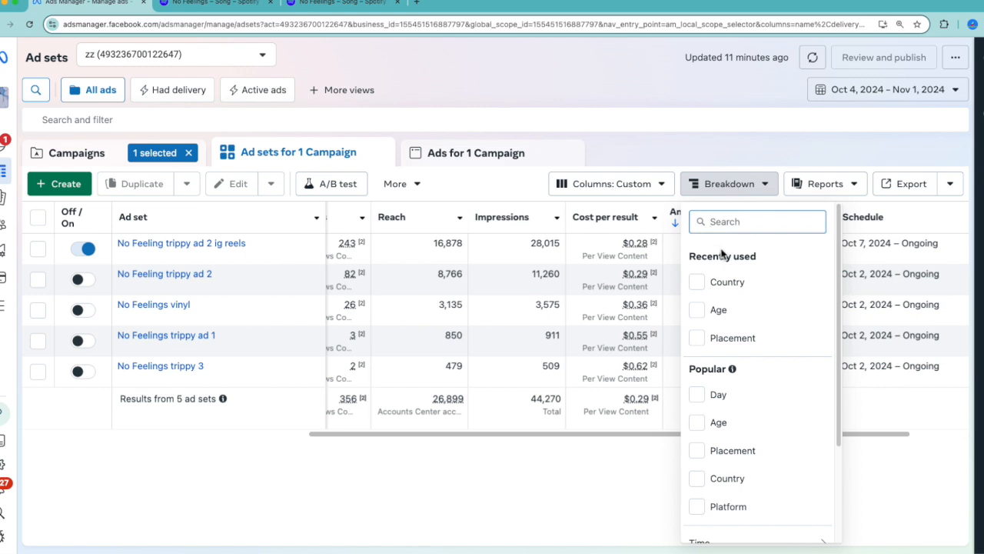
{"action": "left_click", "coordinate": [705, 288]}
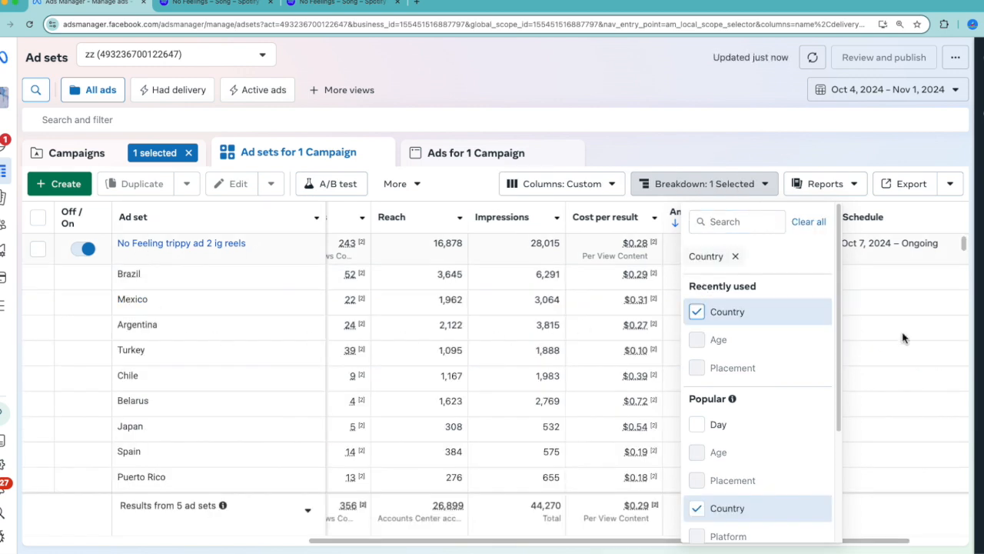
{"action": "left_click", "coordinate": [903, 338]}
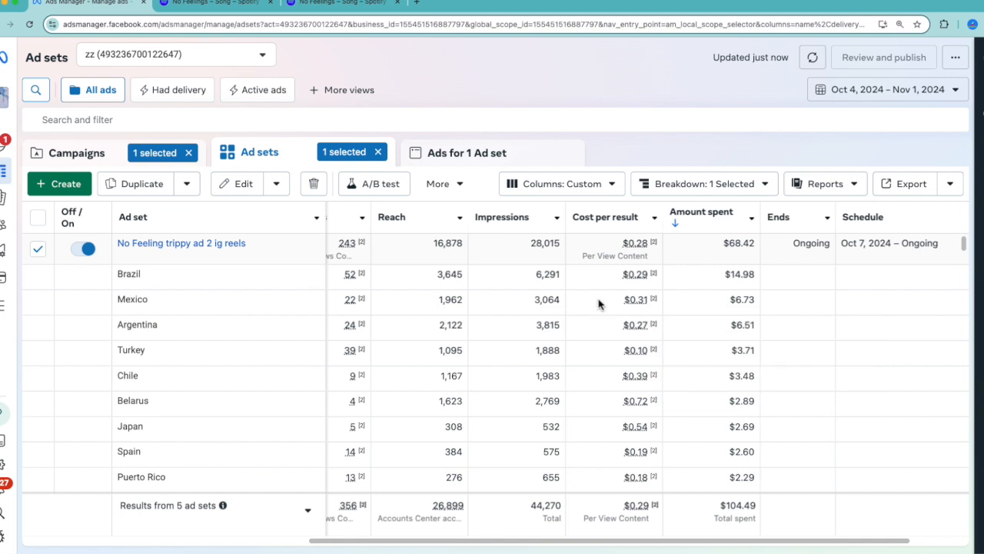
{"action": "scroll", "coordinate": [500, 269], "scroll_direction": "left", "scroll_amount": 2}
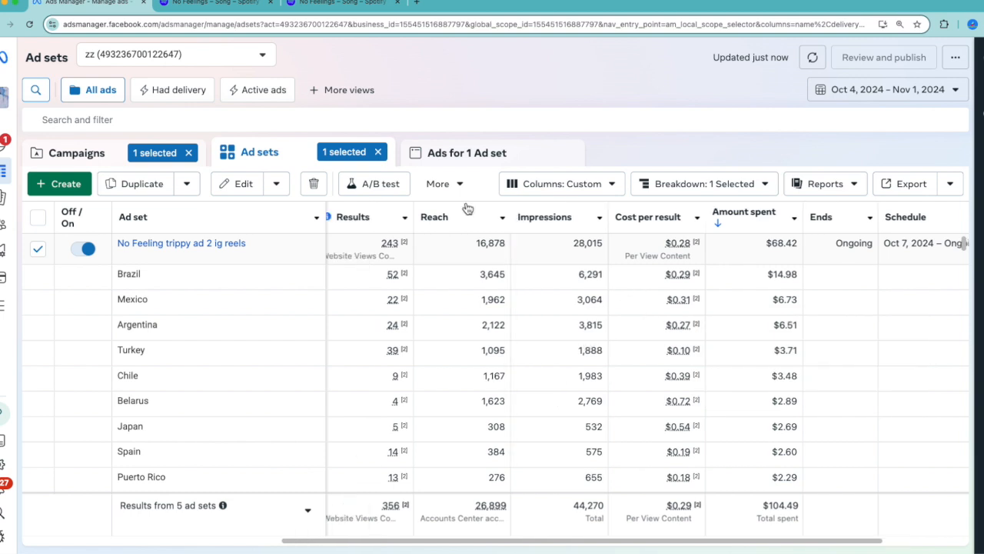
{"action": "left_click", "coordinate": [243, 3]}
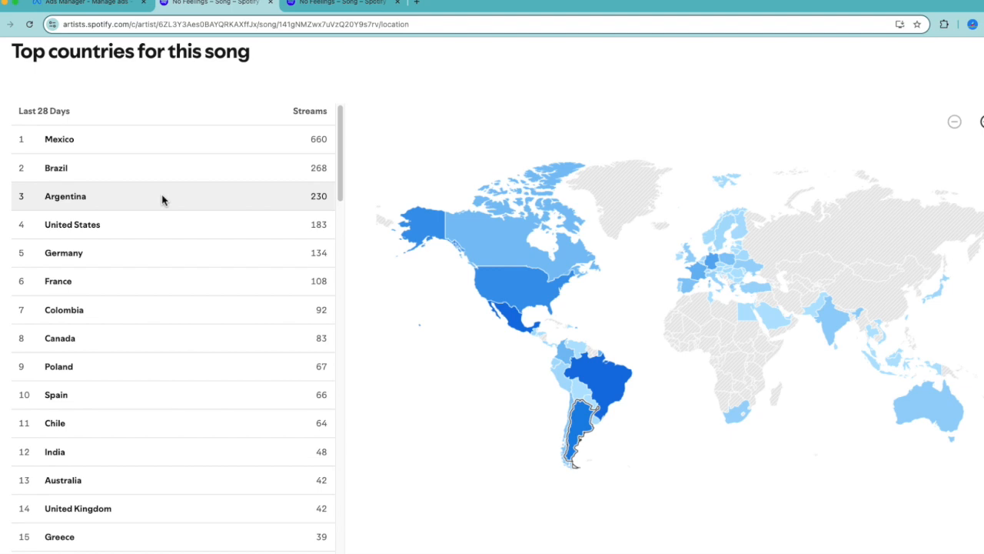
Switch back to Ads Manager and replace the country breakdown of the ad sets with an age breakdown
{"action": "left_click", "coordinate": [92, 3]}
{"action": "left_click", "coordinate": [723, 186]}
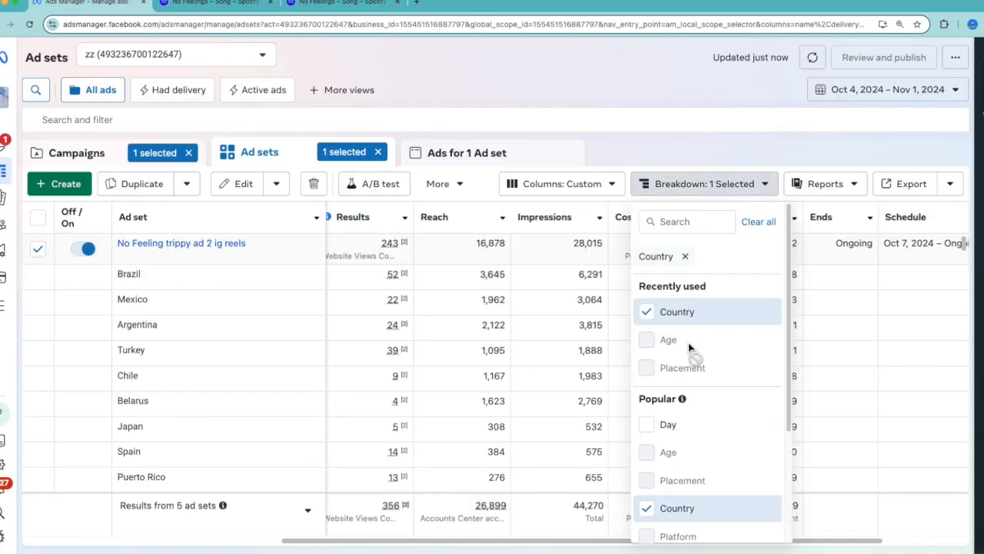
{"action": "left_click", "coordinate": [648, 311]}
{"action": "left_click", "coordinate": [700, 195]}
{"action": "left_click", "coordinate": [699, 195]}
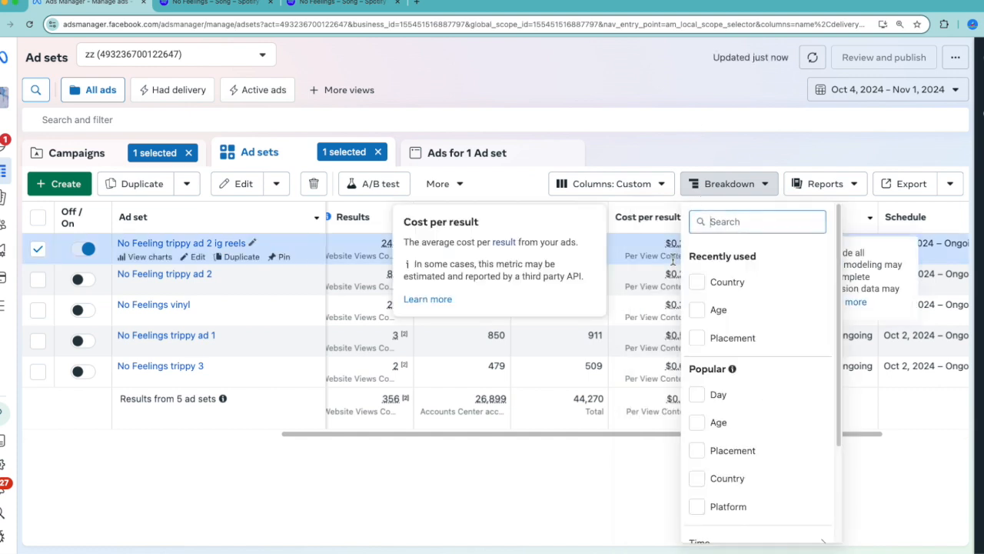
{"action": "left_click", "coordinate": [697, 311]}
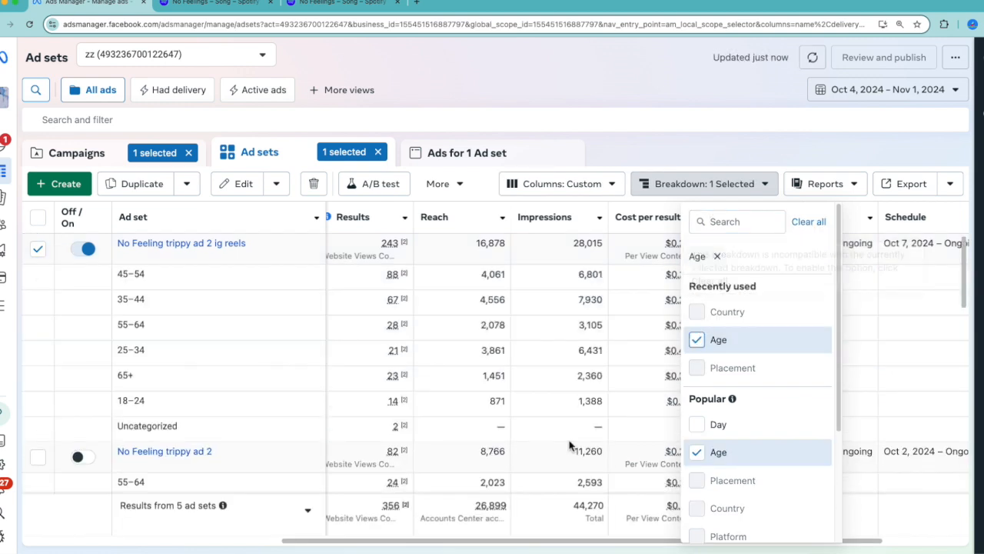
{"action": "left_click", "coordinate": [572, 432]}
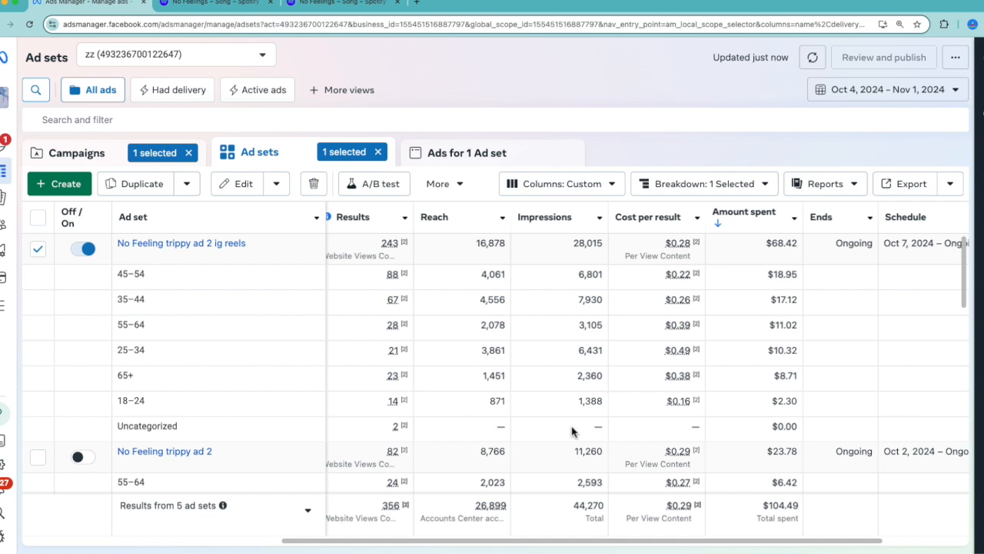
Enlarge the page to 150% and examine results and cost per result by age group for No Feeling trippy ad 2 ig reels
{"action": "scroll", "coordinate": [572, 432], "scroll_direction": "left", "scroll_amount": 1}
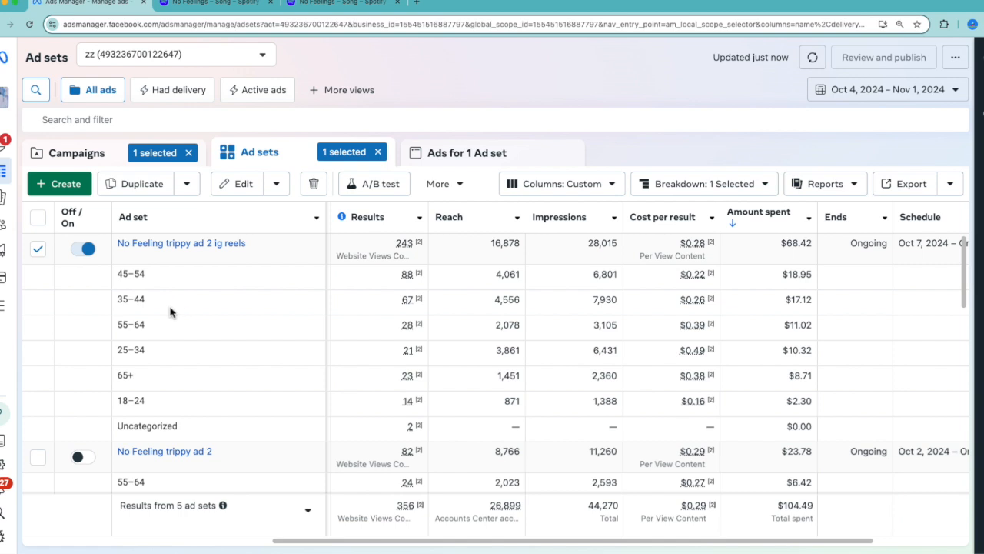
{"action": "key", "text": "super+equal"}
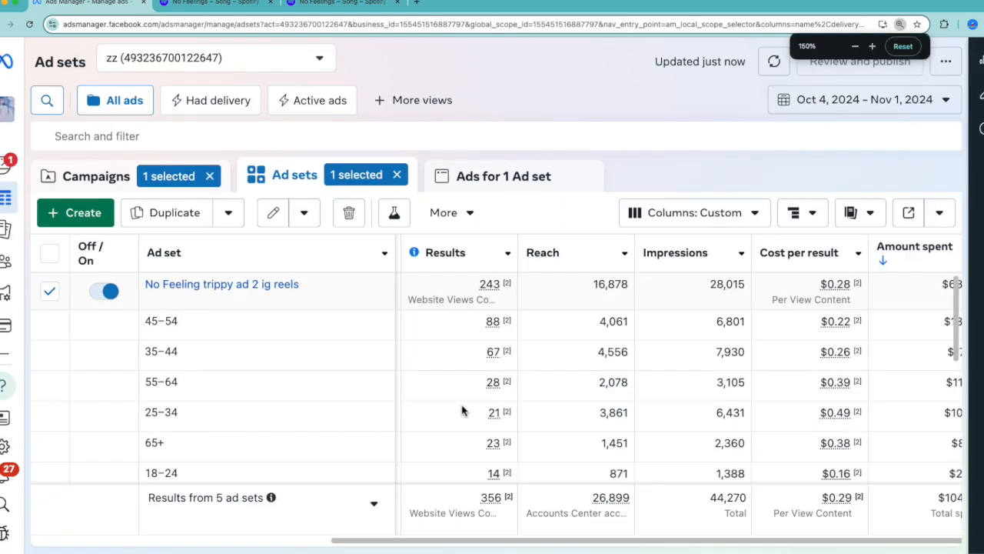
{"action": "scroll", "coordinate": [462, 410], "scroll_direction": "down", "scroll_amount": 1}
{"action": "scroll", "coordinate": [710, 352], "scroll_direction": "right", "scroll_amount": 2}
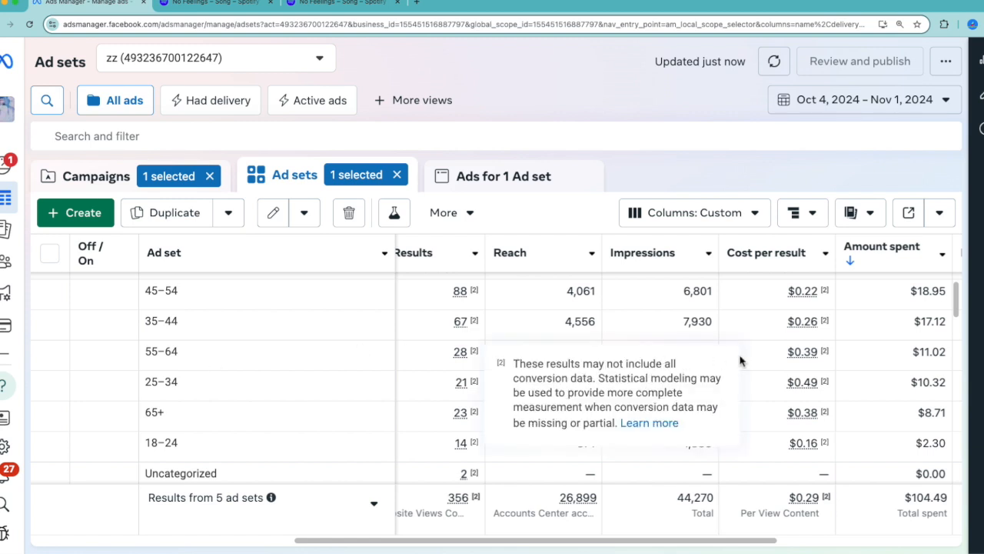
{"action": "scroll", "coordinate": [765, 359], "scroll_direction": "up", "scroll_amount": 1}
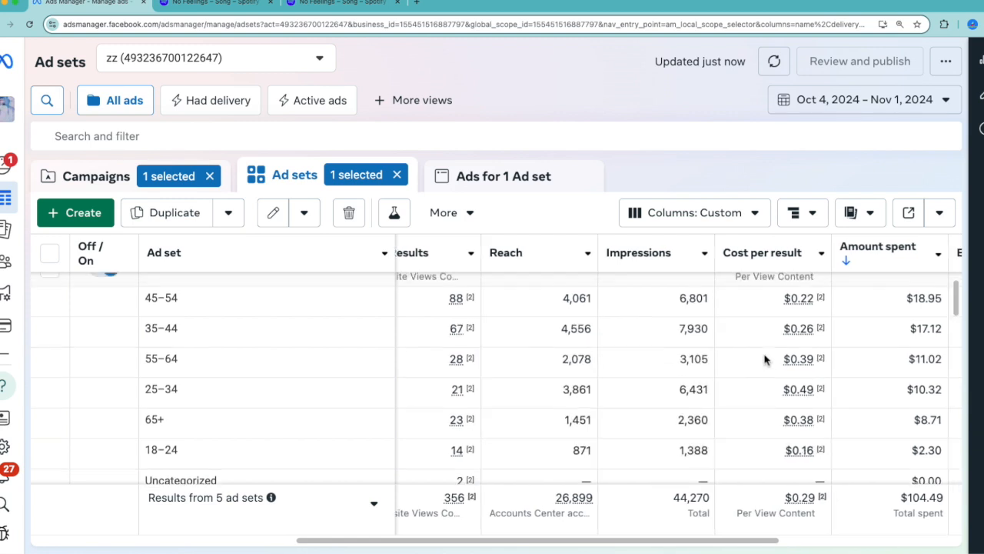
{"action": "scroll", "coordinate": [765, 359], "scroll_direction": "left", "scroll_amount": 1}
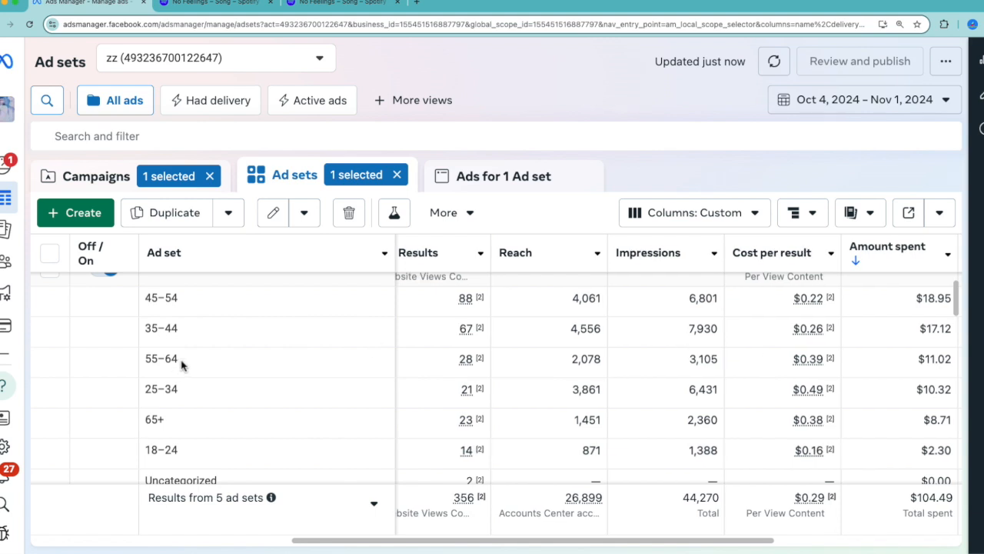
Highlight the 55–64 and 65+ age groups and compare their cost per result with the other ages
{"action": "left_click_drag", "start_coordinate": [182, 365], "coordinate": [145, 360]}
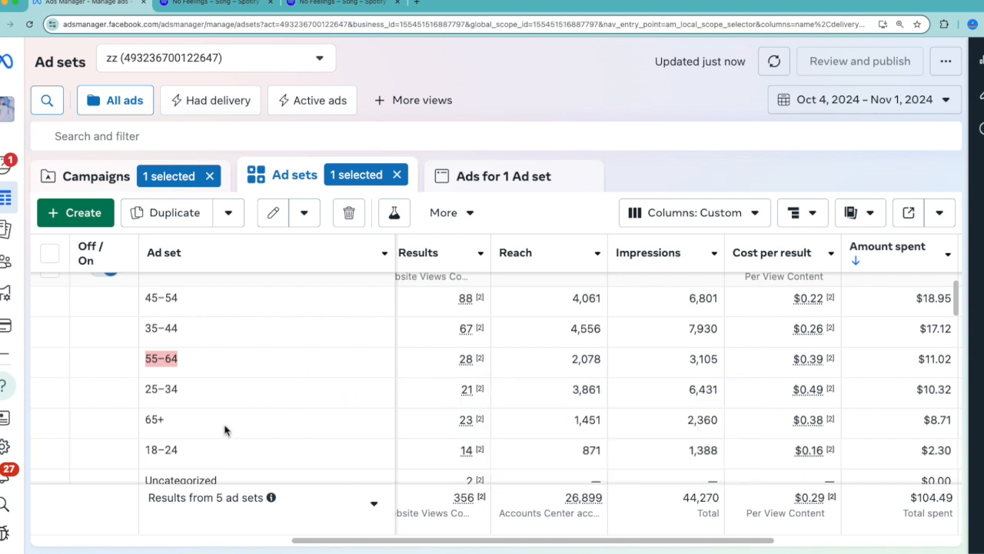
{"action": "left_click_drag", "start_coordinate": [210, 428], "coordinate": [140, 429]}
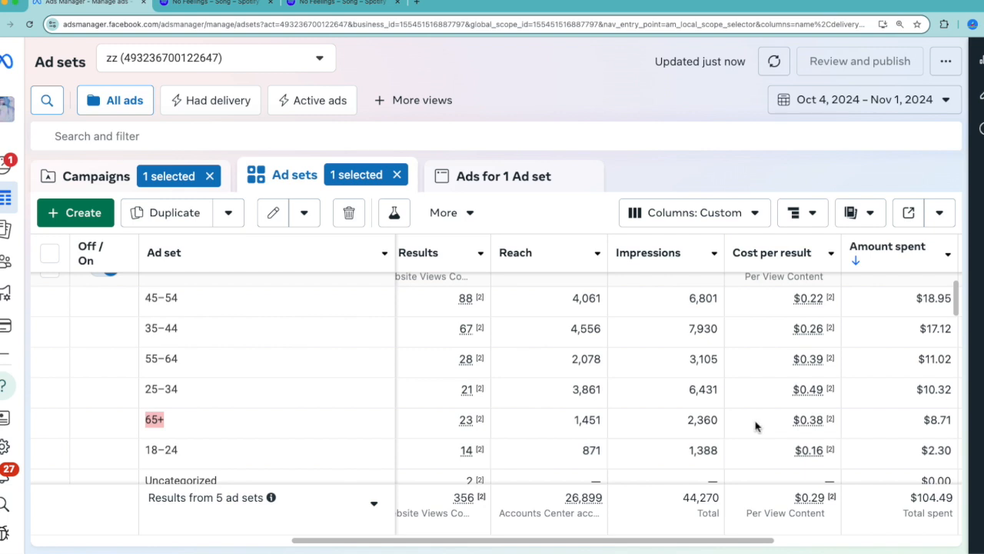
{"action": "scroll", "coordinate": [764, 465], "scroll_direction": "right", "scroll_amount": 3}
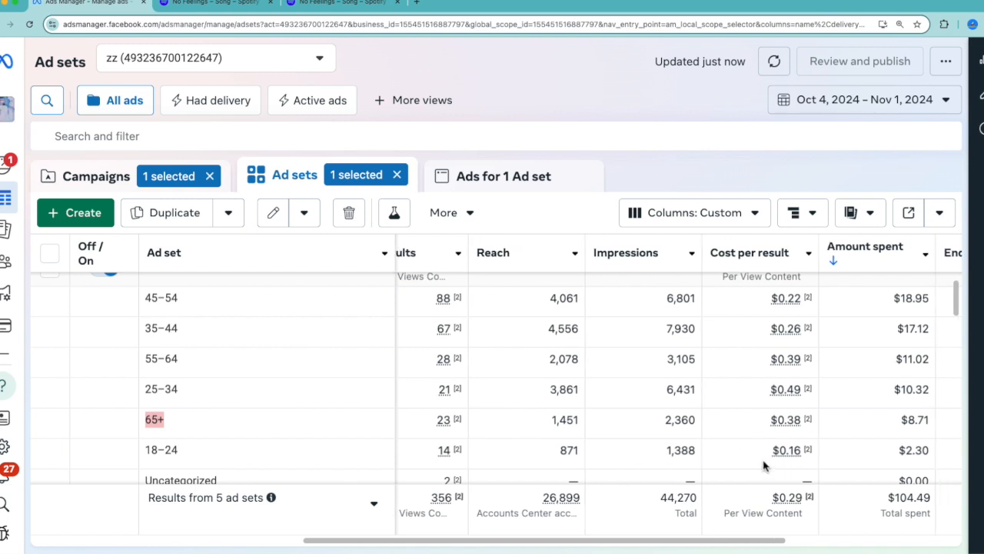
{"action": "mouse_move", "coordinate": [765, 325]}
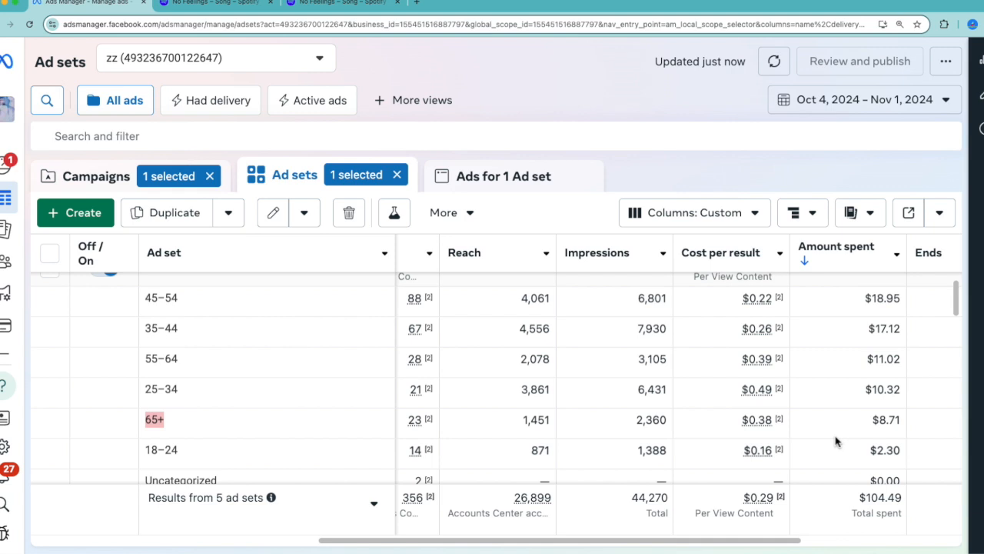
Replace the age breakdown with Placement and examine cost per result and amount spent for each placement
{"action": "left_click", "coordinate": [796, 366]}
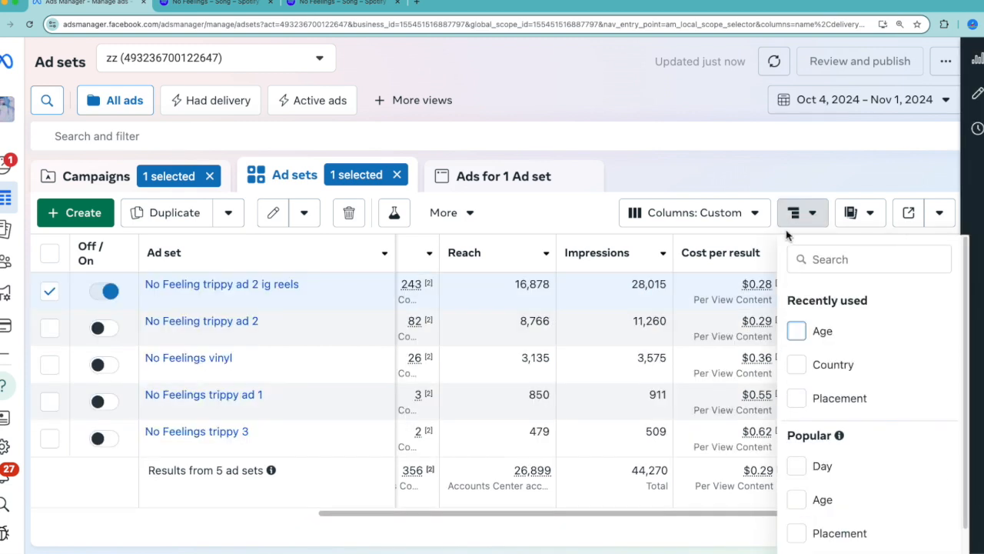
{"action": "left_click", "coordinate": [804, 213]}
{"action": "left_click", "coordinate": [804, 213]}
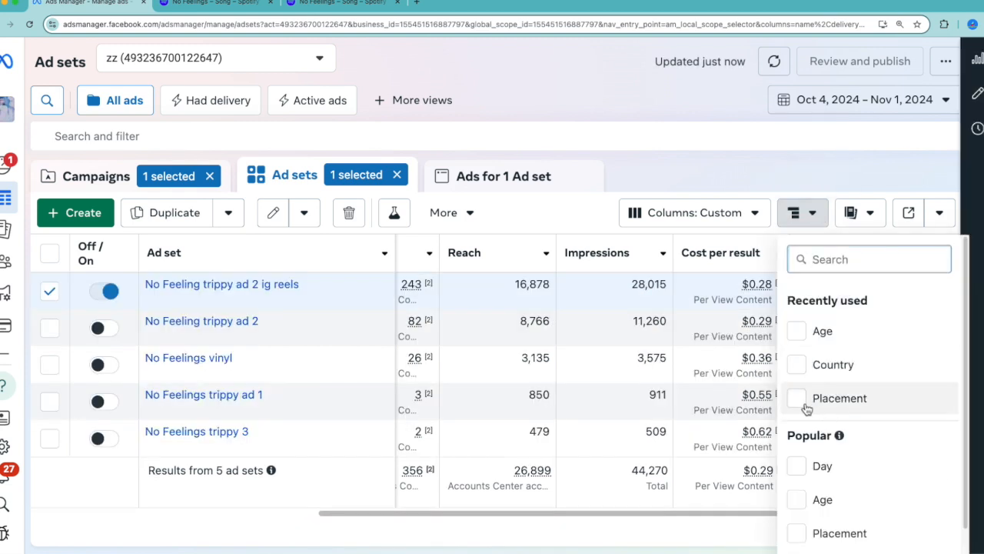
{"action": "left_click", "coordinate": [802, 401]}
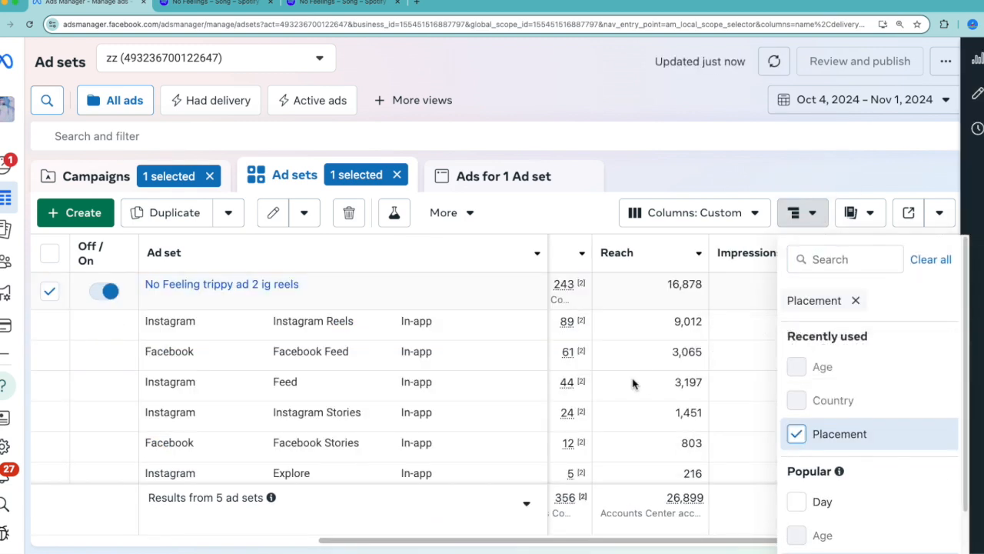
{"action": "scroll", "coordinate": [787, 400], "scroll_direction": "right", "scroll_amount": 3}
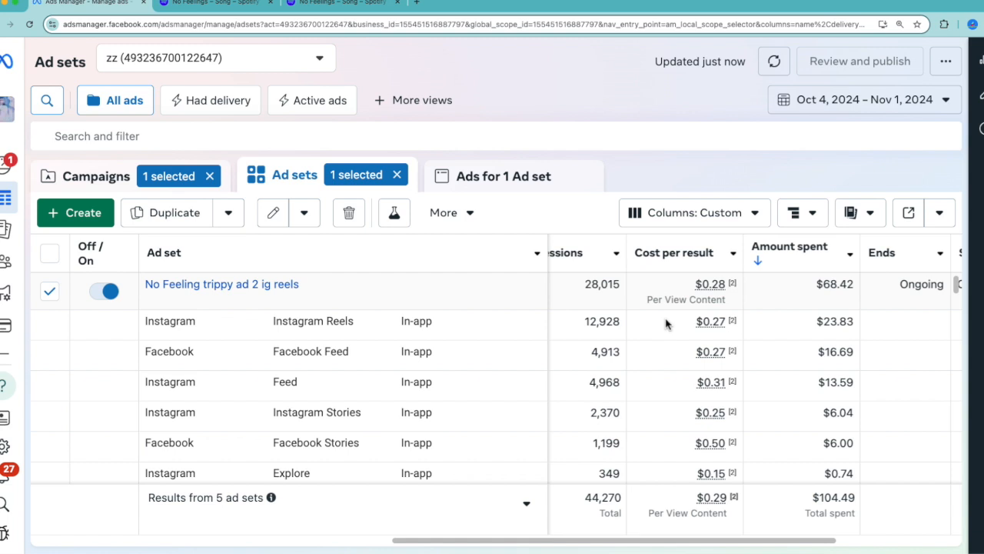
Show the ads of the selected ad set and examine the quality, engagement rate and conversion rate rankings of trippy ad 2 ig
{"action": "left_click", "coordinate": [539, 173]}
{"action": "scroll", "coordinate": [797, 310], "scroll_direction": "right", "scroll_amount": 5}
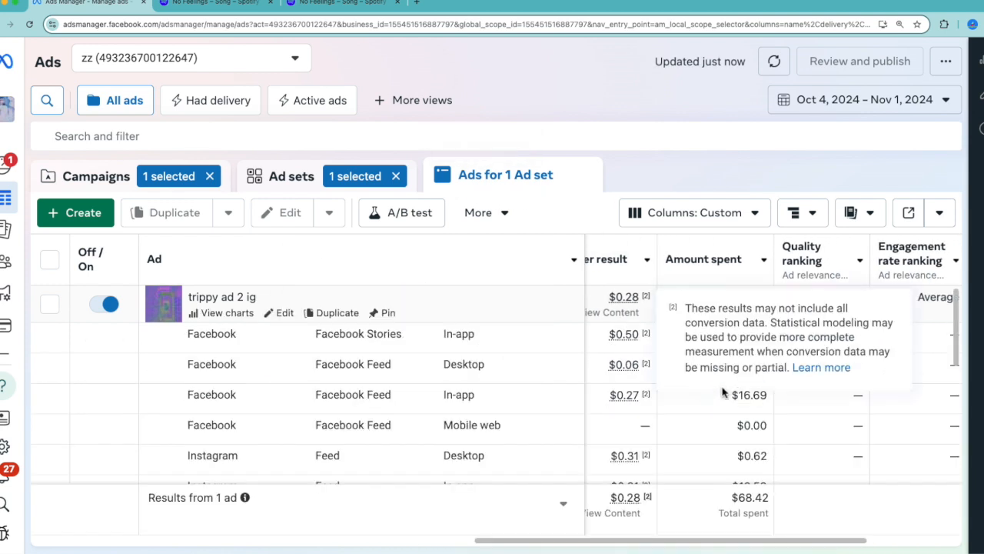
{"action": "scroll", "coordinate": [890, 423], "scroll_direction": "right", "scroll_amount": 1}
{"action": "scroll", "coordinate": [891, 423], "scroll_direction": "right", "scroll_amount": 3}
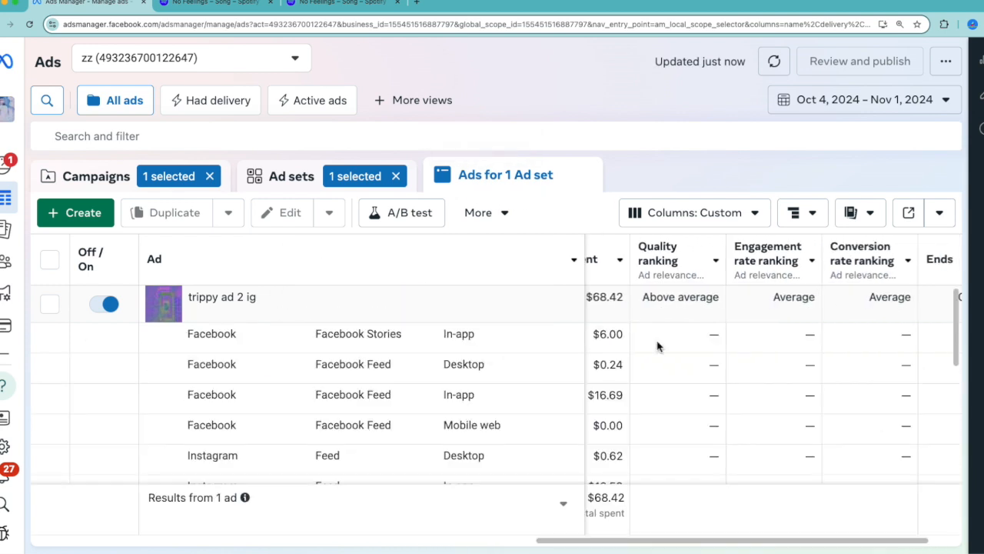
{"action": "scroll", "coordinate": [657, 344], "scroll_direction": "right", "scroll_amount": 2}
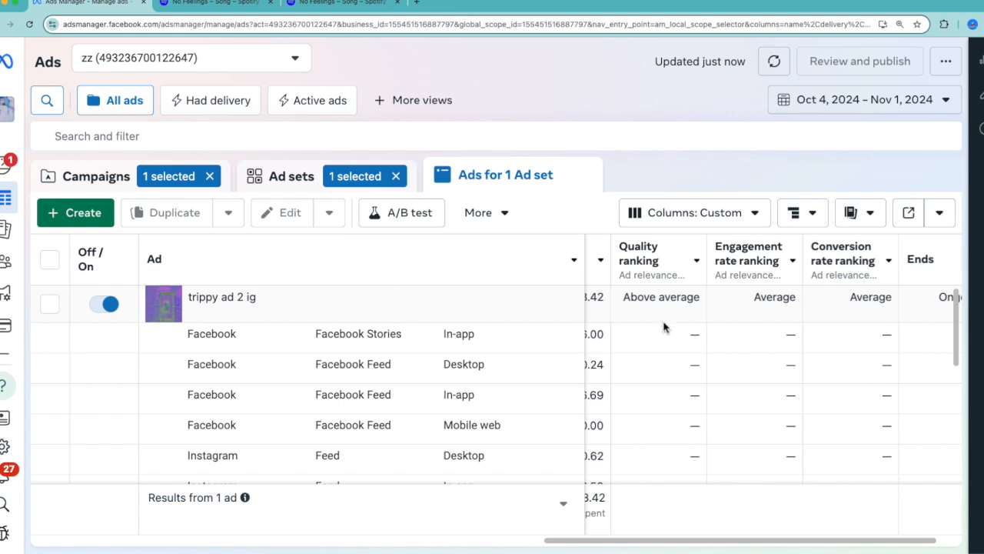
{"action": "mouse_move", "coordinate": [652, 311]}
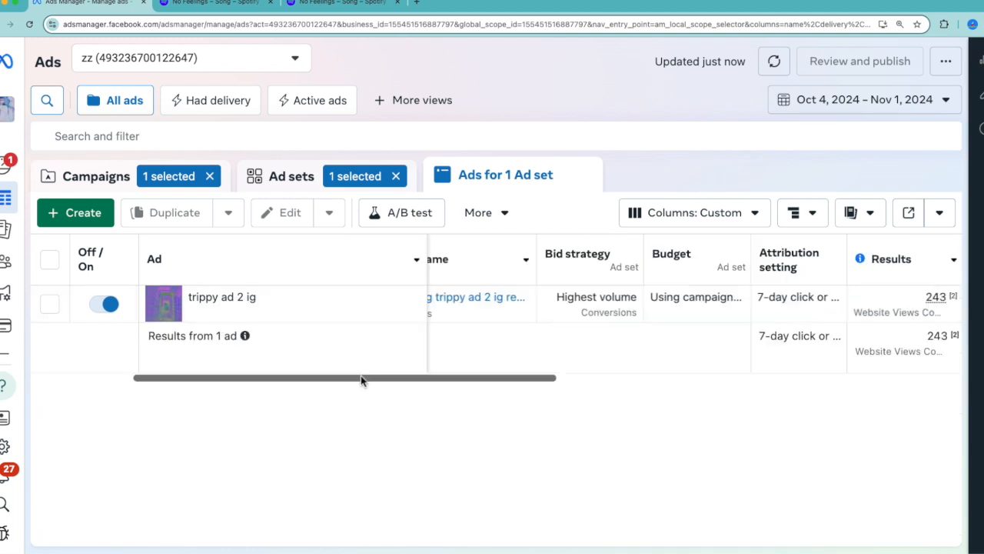
{"action": "left_click_drag", "start_coordinate": [483, 377], "coordinate": [490, 443]}
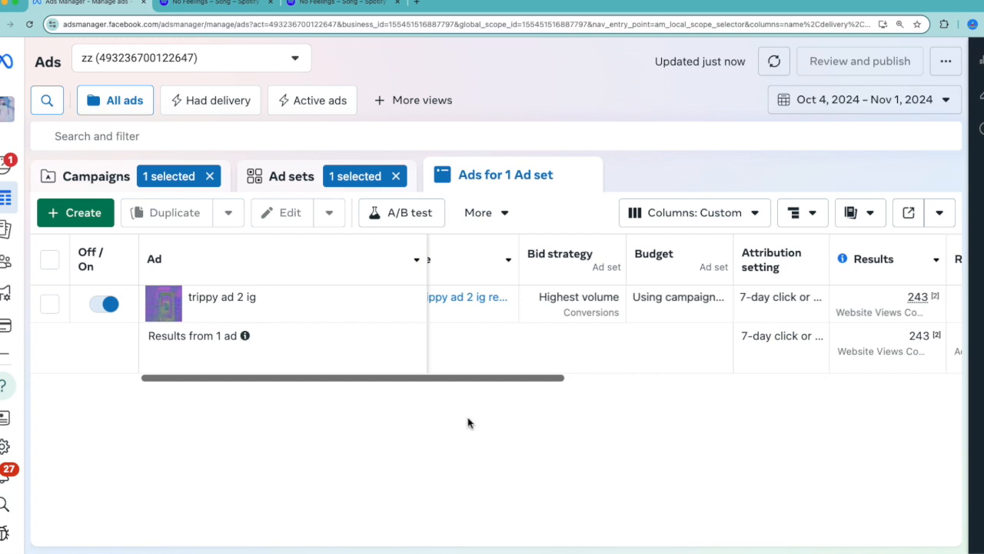
Start a new Auction campaign with the Engagement objective
{"action": "left_click", "coordinate": [97, 225]}
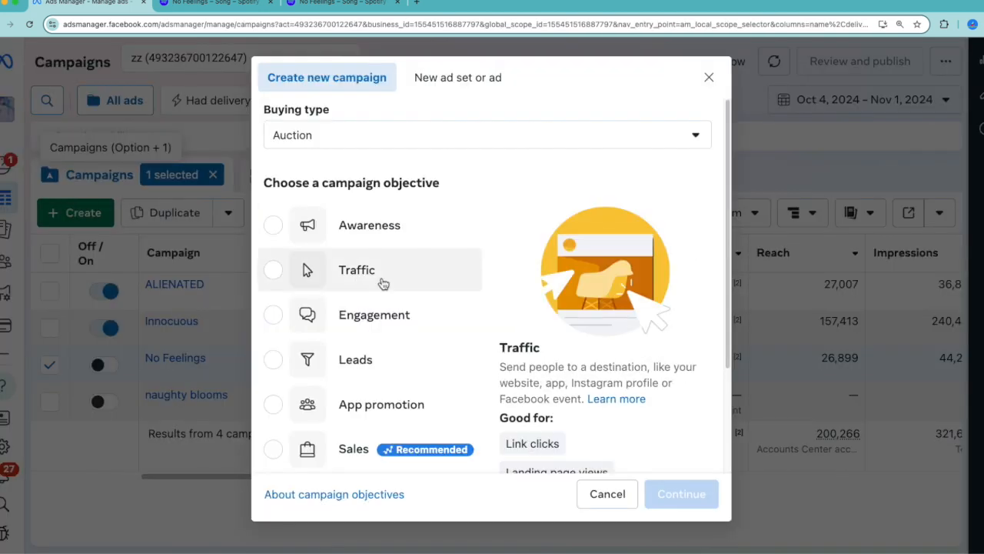
{"action": "left_click", "coordinate": [306, 323]}
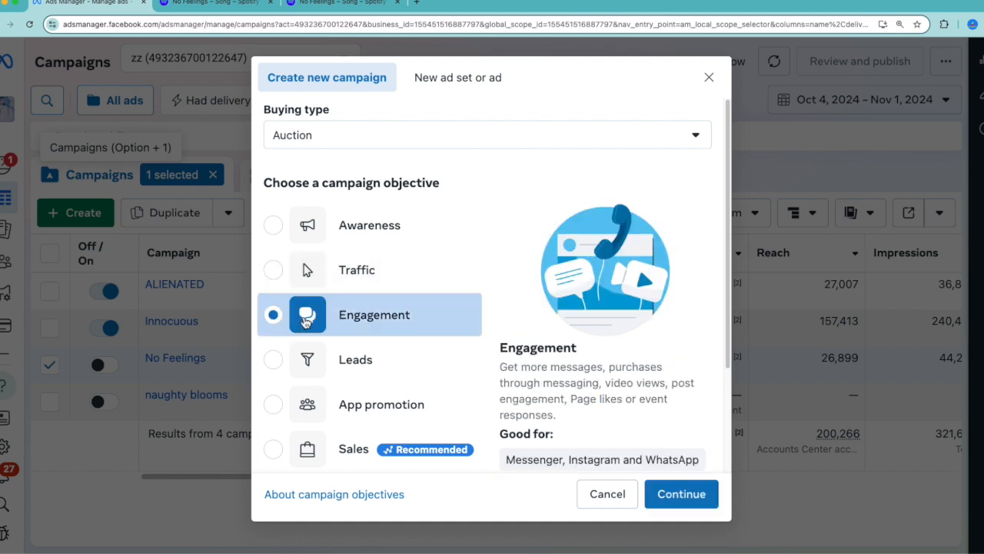
{"action": "left_click", "coordinate": [669, 494]}
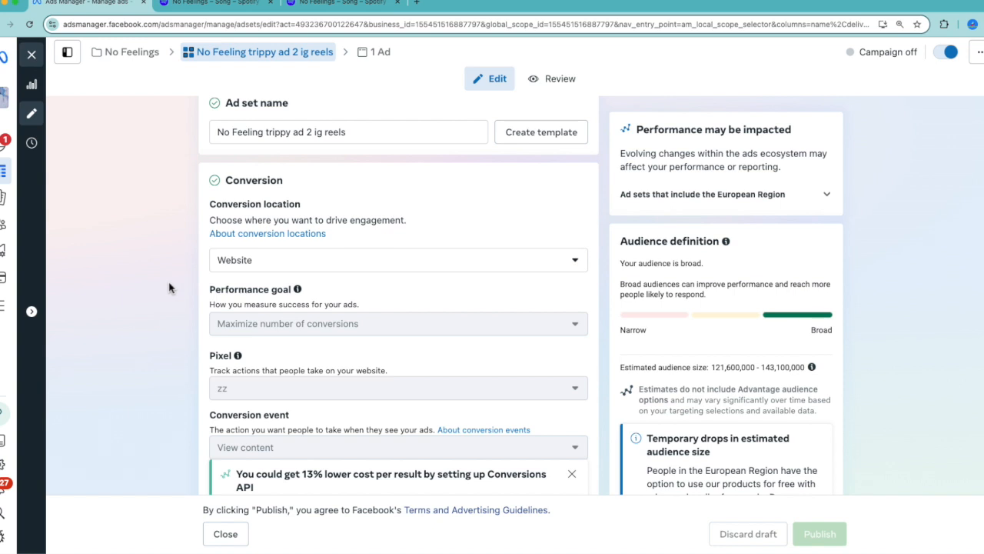
Highlight the ad set name No Feeling trippy ad 2 ig reels and its Conversion location heading
{"action": "scroll", "coordinate": [171, 288], "scroll_direction": "up", "scroll_amount": 1}
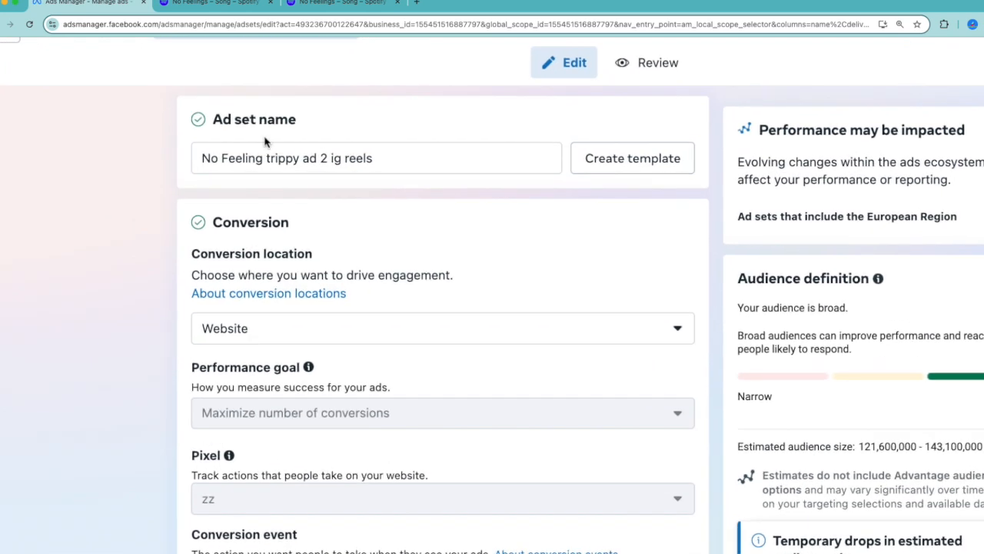
{"action": "left_click_drag", "start_coordinate": [235, 158], "coordinate": [544, 158]}
{"action": "left_click", "coordinate": [523, 244]}
{"action": "scroll", "coordinate": [321, 263], "scroll_direction": "down", "scroll_amount": 2}
{"action": "left_click_drag", "start_coordinate": [315, 163], "coordinate": [161, 163]}
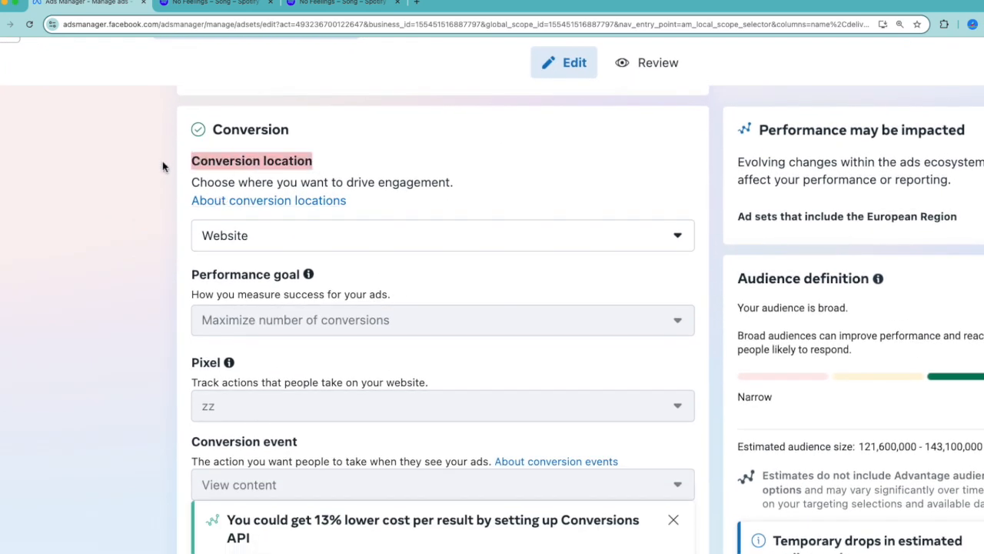
Examine the ad set's performance goal, pixel and conversion event, highlighting the Pixel heading
{"action": "scroll", "coordinate": [123, 282], "scroll_direction": "down", "scroll_amount": 2}
{"action": "scroll", "coordinate": [123, 282], "scroll_direction": "down", "scroll_amount": 3}
{"action": "scroll", "coordinate": [205, 178], "scroll_direction": "up", "scroll_amount": 2}
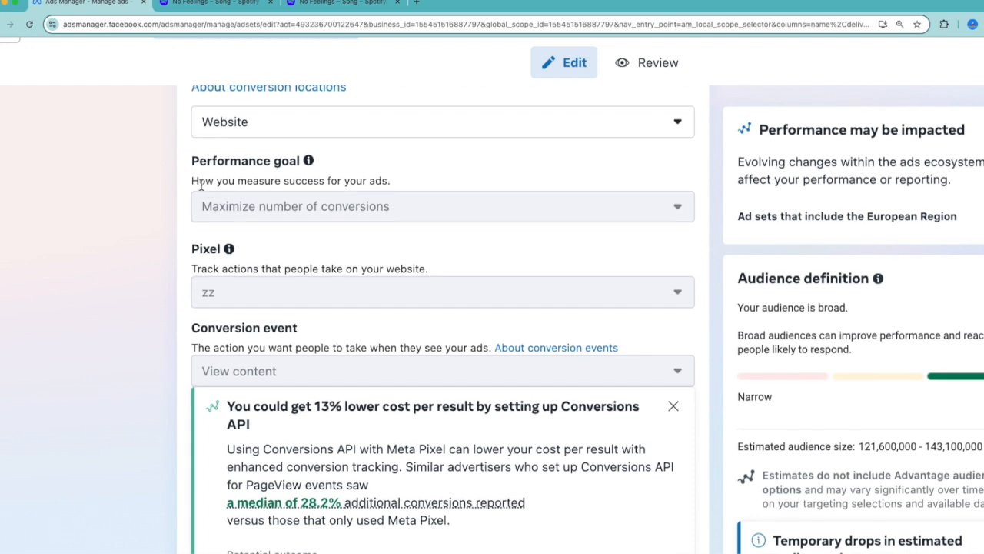
{"action": "left_click_drag", "start_coordinate": [222, 249], "coordinate": [196, 250]}
{"action": "scroll", "coordinate": [143, 310], "scroll_direction": "down", "scroll_amount": 3}
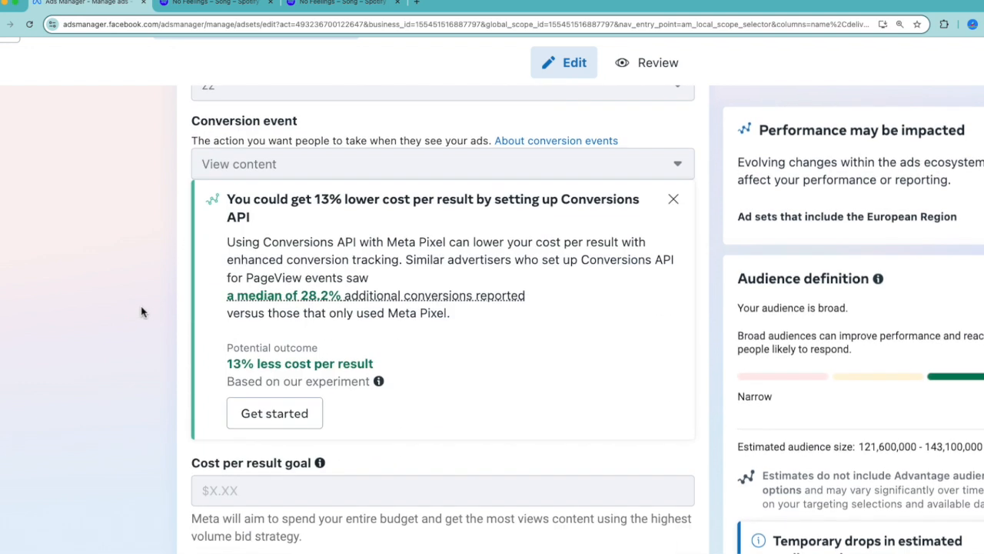
{"action": "scroll", "coordinate": [231, 230], "scroll_direction": "up", "scroll_amount": 1}
{"action": "mouse_move", "coordinate": [228, 188]}
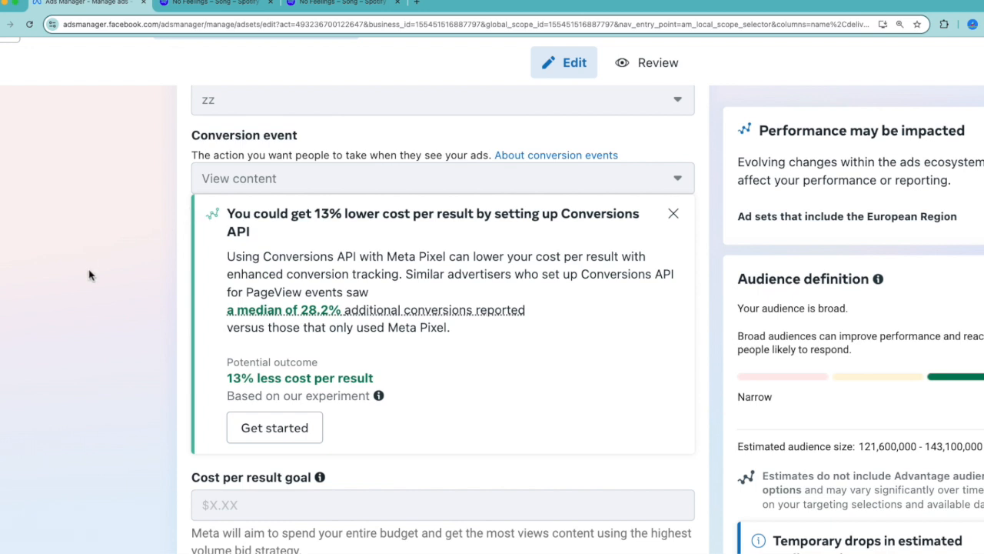
Examine the ad set's cost per result goal, dynamic creative, and budget and schedule settings
{"action": "scroll", "coordinate": [84, 298], "scroll_direction": "down", "scroll_amount": 5}
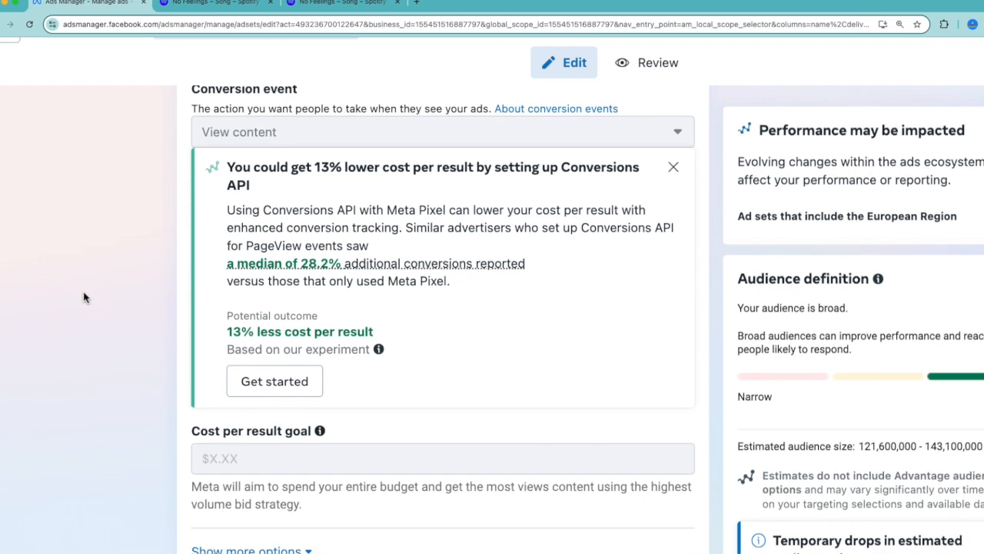
{"action": "scroll", "coordinate": [96, 300], "scroll_direction": "down", "scroll_amount": 10}
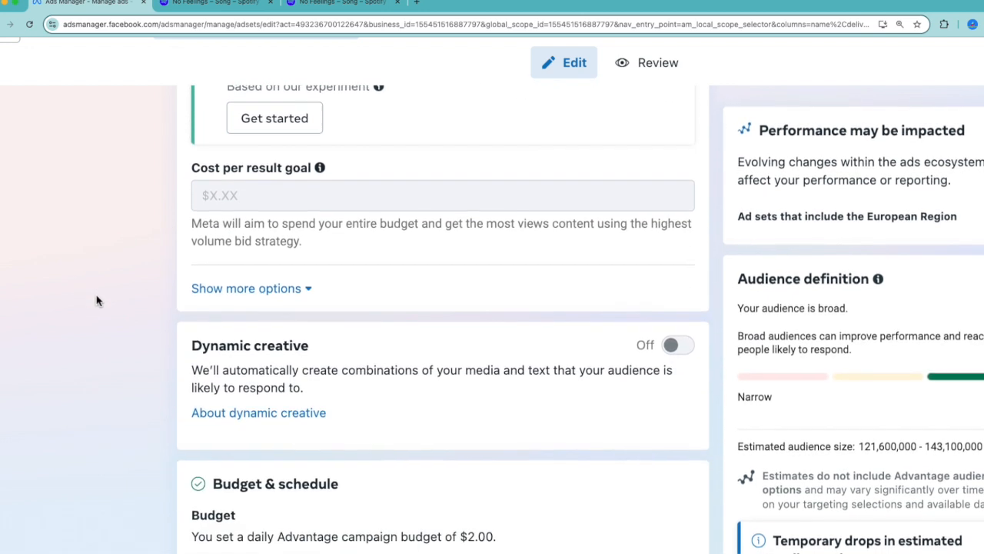
{"action": "scroll", "coordinate": [96, 300], "scroll_direction": "down", "scroll_amount": 1}
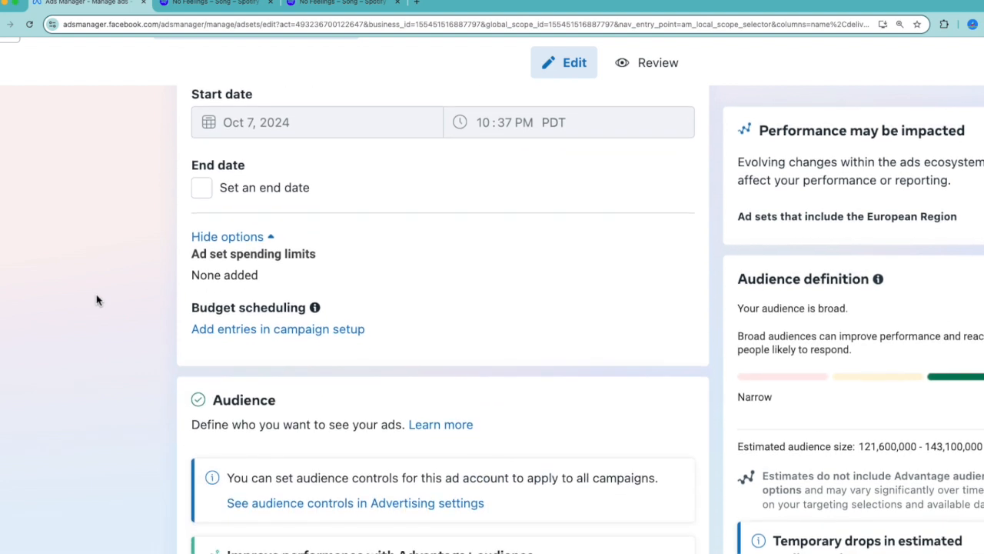
{"action": "scroll", "coordinate": [96, 300], "scroll_direction": "down", "scroll_amount": 4}
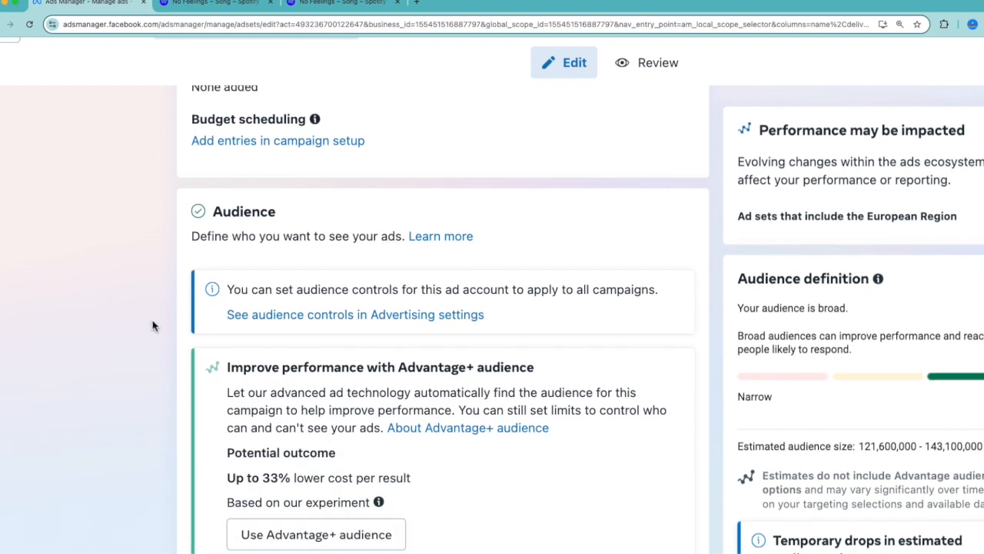
Examine the full list of included locations in the ad set's Audience section
{"action": "scroll", "coordinate": [152, 326], "scroll_direction": "down", "scroll_amount": 1}
{"action": "scroll", "coordinate": [178, 244], "scroll_direction": "down", "scroll_amount": 7}
{"action": "scroll", "coordinate": [176, 244], "scroll_direction": "down", "scroll_amount": 3}
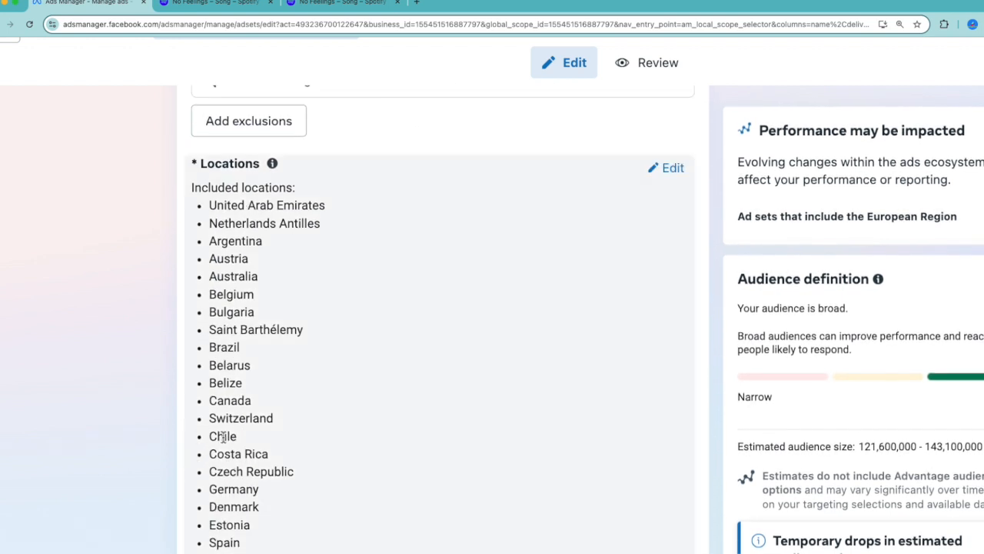
{"action": "scroll", "coordinate": [223, 436], "scroll_direction": "down", "scroll_amount": 1}
{"action": "scroll", "coordinate": [222, 436], "scroll_direction": "down", "scroll_amount": 1}
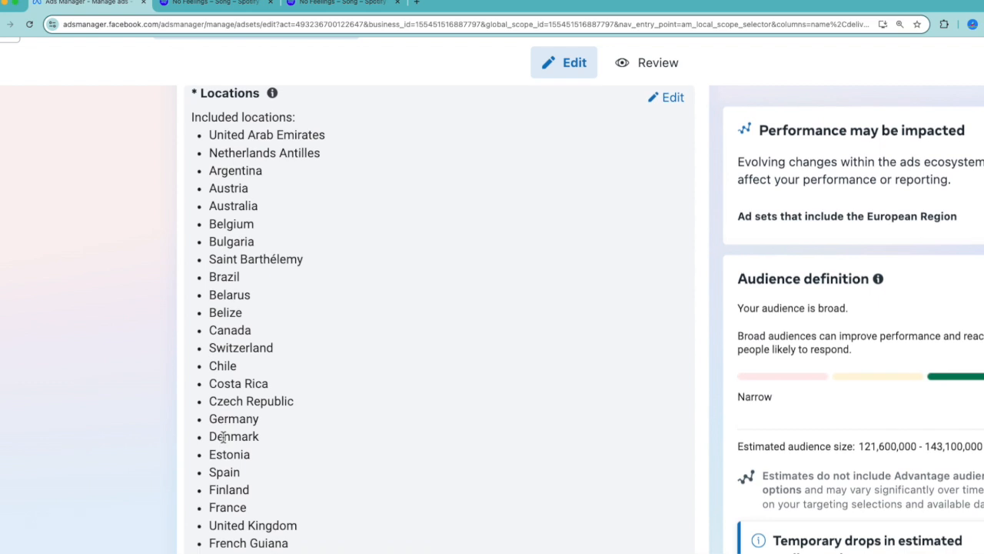
{"action": "scroll", "coordinate": [223, 435], "scroll_direction": "down", "scroll_amount": 4}
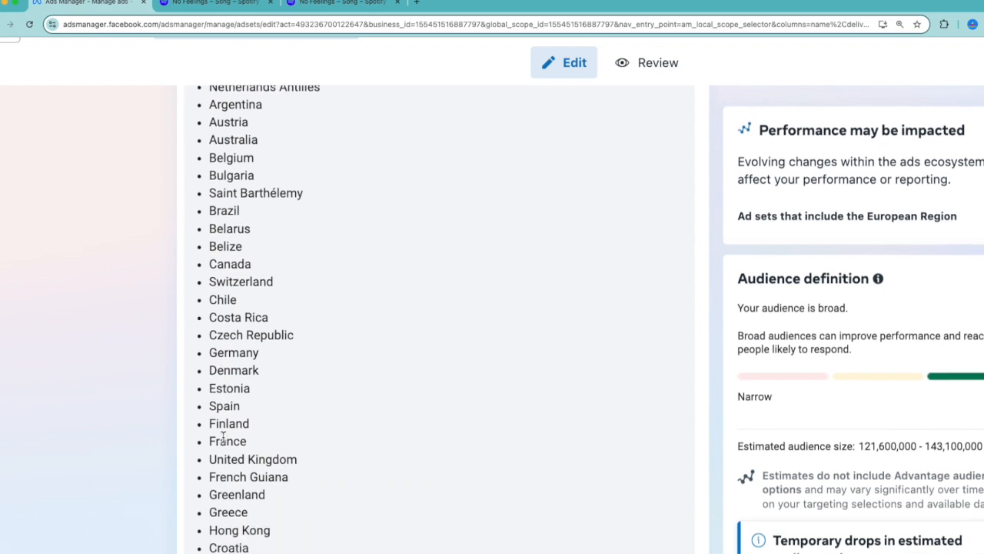
{"action": "scroll", "coordinate": [223, 436], "scroll_direction": "down", "scroll_amount": 7}
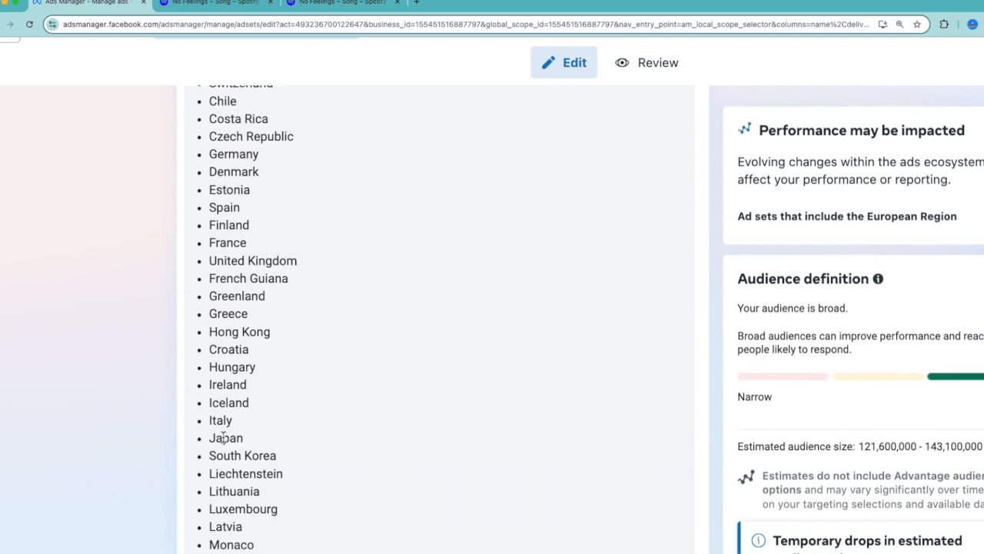
{"action": "scroll", "coordinate": [223, 436], "scroll_direction": "down", "scroll_amount": 8}
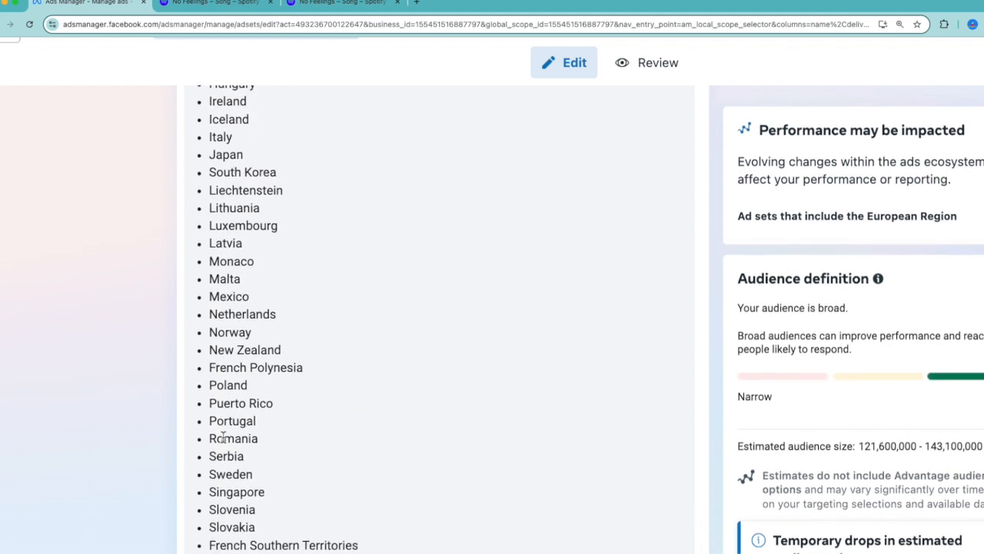
{"action": "scroll", "coordinate": [223, 436], "scroll_direction": "down", "scroll_amount": 10}
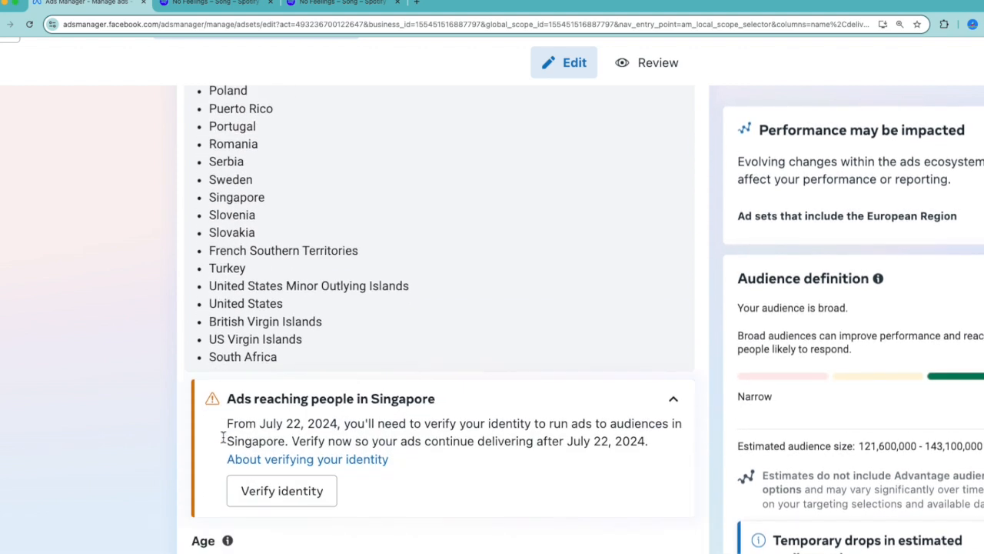
Examine the ad set's age range, gender and Advantage detailed targeting interests
{"action": "scroll", "coordinate": [222, 437], "scroll_direction": "down", "scroll_amount": 4}
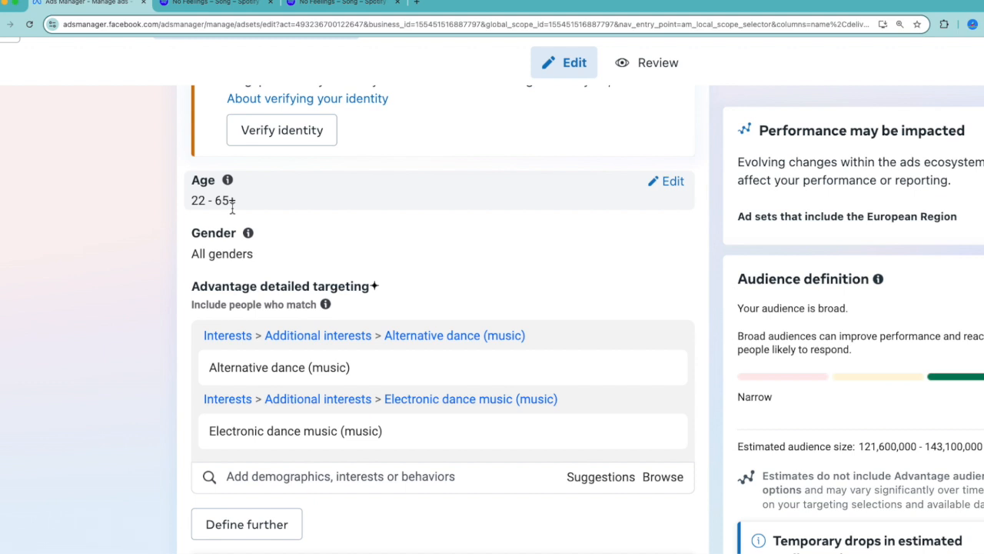
{"action": "scroll", "coordinate": [231, 208], "scroll_direction": "up", "scroll_amount": 1}
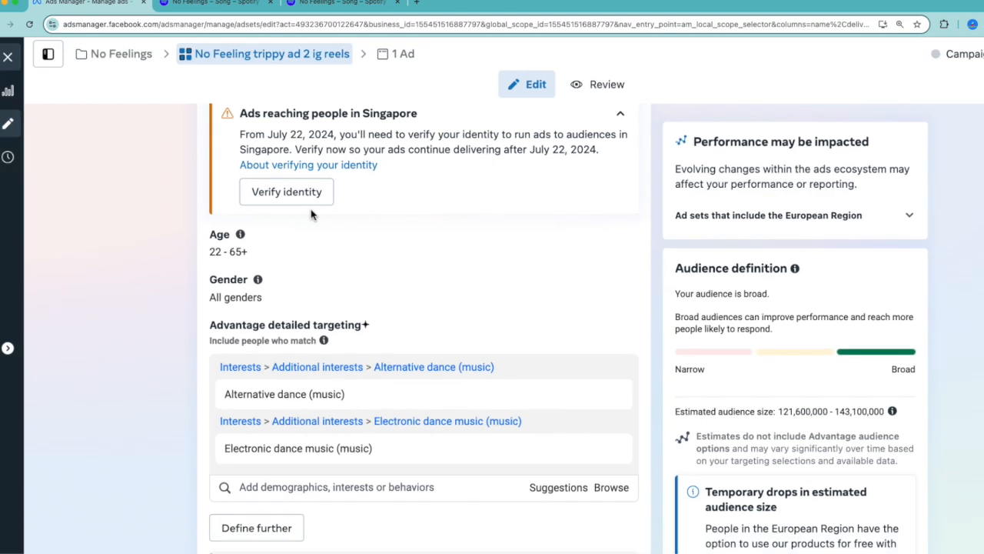
{"action": "scroll", "coordinate": [315, 217], "scroll_direction": "up", "scroll_amount": 2}
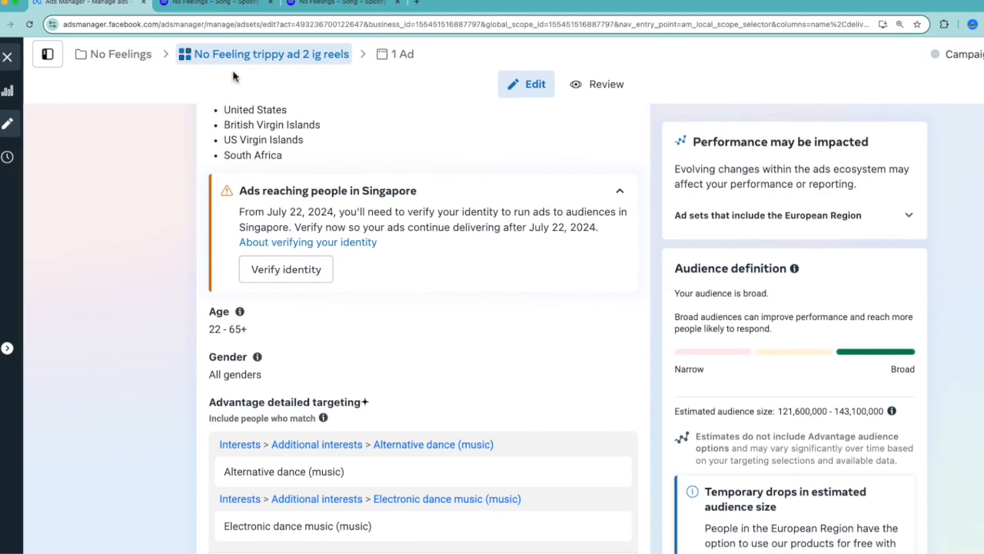
Show the campaign structure, open the ad set No Feeling trippy ad 2, and examine its Advantage+ audience age and targeting
{"action": "left_click", "coordinate": [48, 54]}
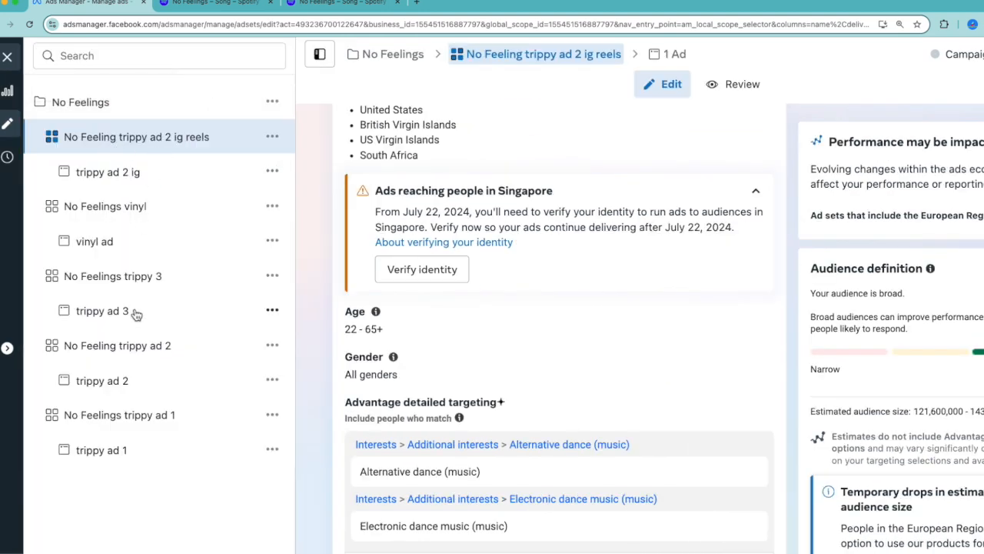
{"action": "left_click", "coordinate": [134, 353]}
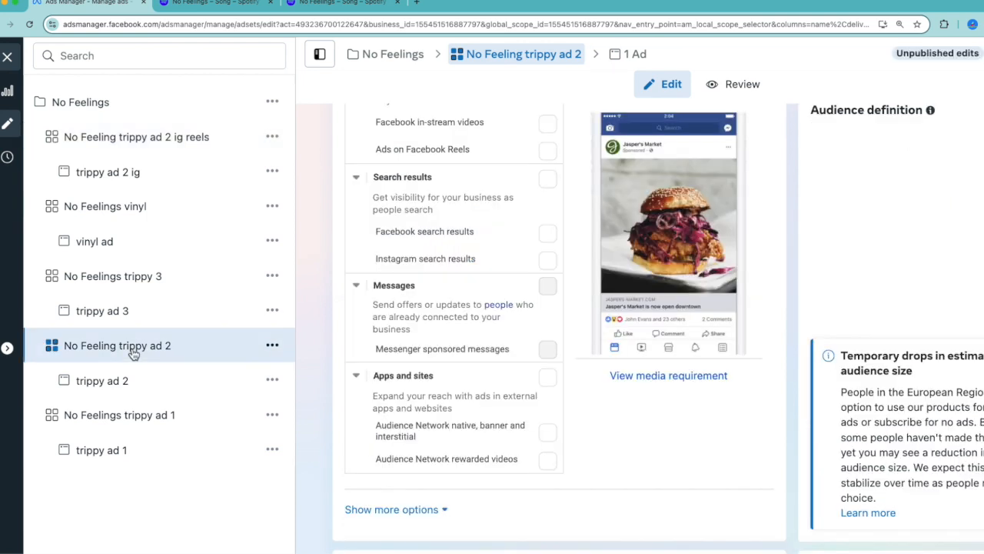
{"action": "scroll", "coordinate": [488, 417], "scroll_direction": "up", "scroll_amount": 10}
{"action": "scroll", "coordinate": [487, 417], "scroll_direction": "up", "scroll_amount": 10}
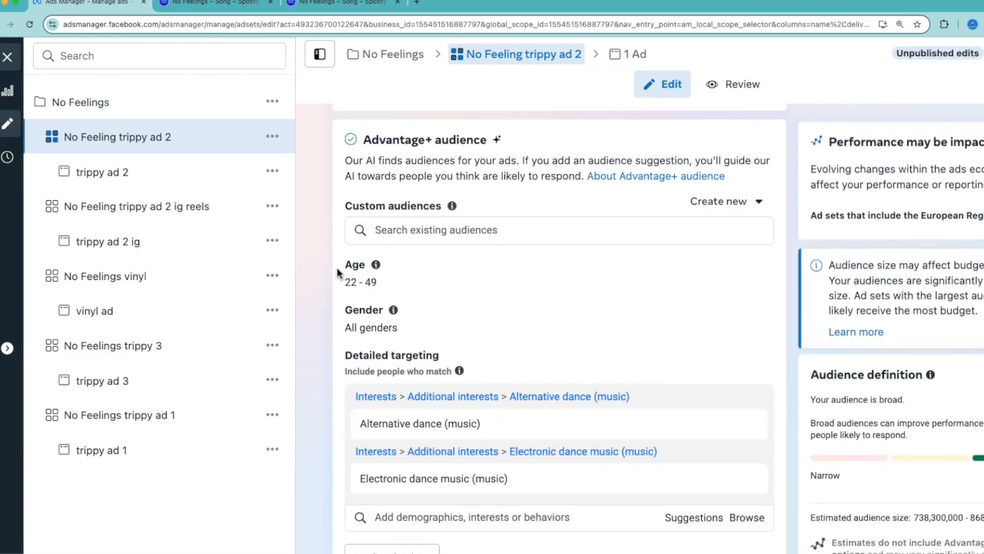
{"action": "scroll", "coordinate": [353, 289], "scroll_direction": "up", "scroll_amount": 5}
{"action": "scroll", "coordinate": [353, 288], "scroll_direction": "down", "scroll_amount": 3}
{"action": "scroll", "coordinate": [353, 288], "scroll_direction": "down", "scroll_amount": 3}
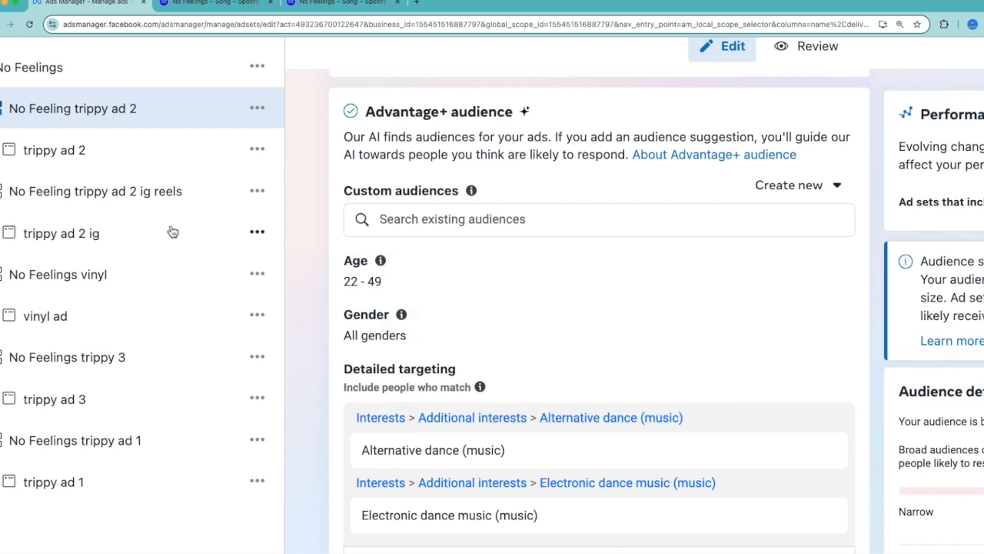
Return to the ad set No Feeling trippy ad 2 ig reels and examine its age, gender and music interest targeting for comparison
{"action": "left_click", "coordinate": [123, 200]}
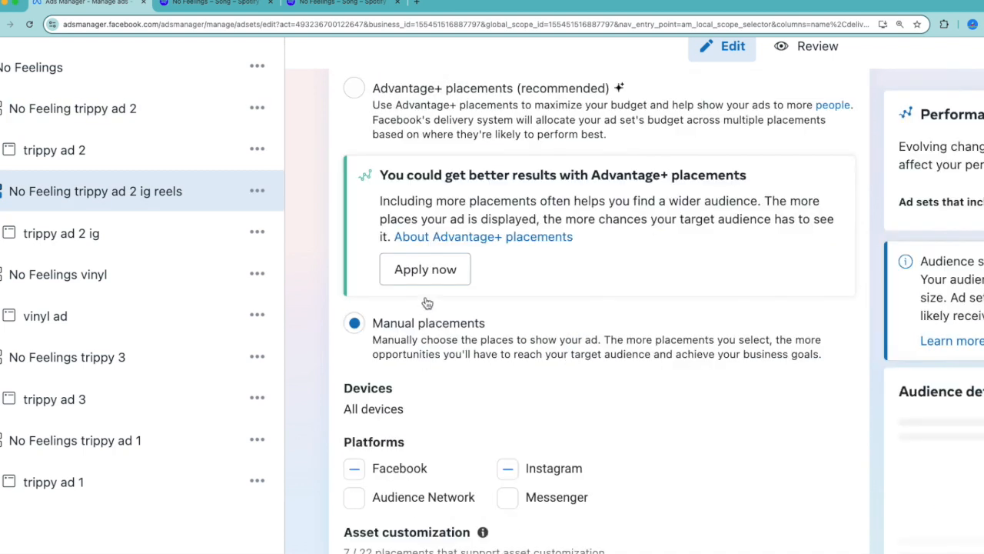
{"action": "scroll", "coordinate": [439, 351], "scroll_direction": "up", "scroll_amount": 20}
{"action": "scroll", "coordinate": [438, 350], "scroll_direction": "down", "scroll_amount": 10}
{"action": "scroll", "coordinate": [438, 350], "scroll_direction": "down", "scroll_amount": 3}
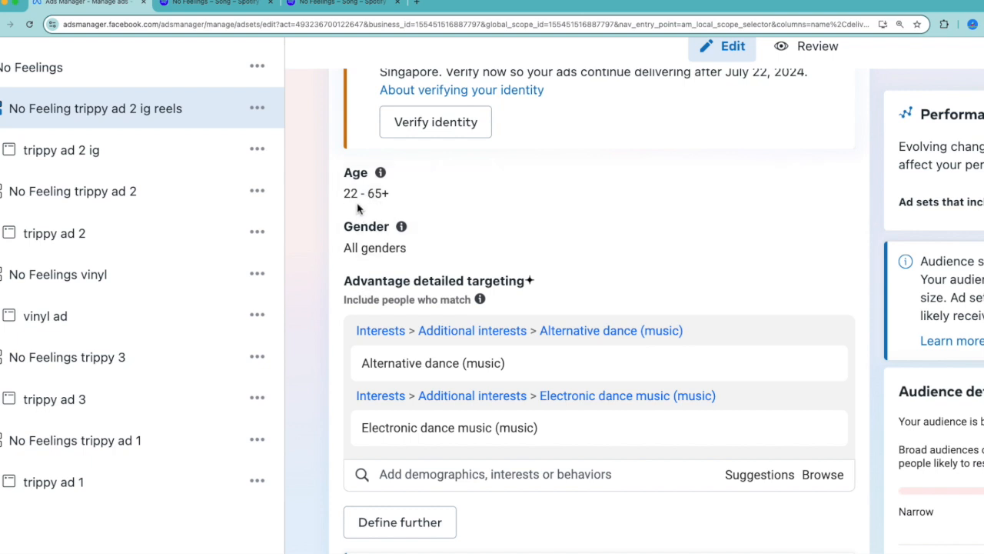
{"action": "scroll", "coordinate": [365, 321], "scroll_direction": "down", "scroll_amount": 1}
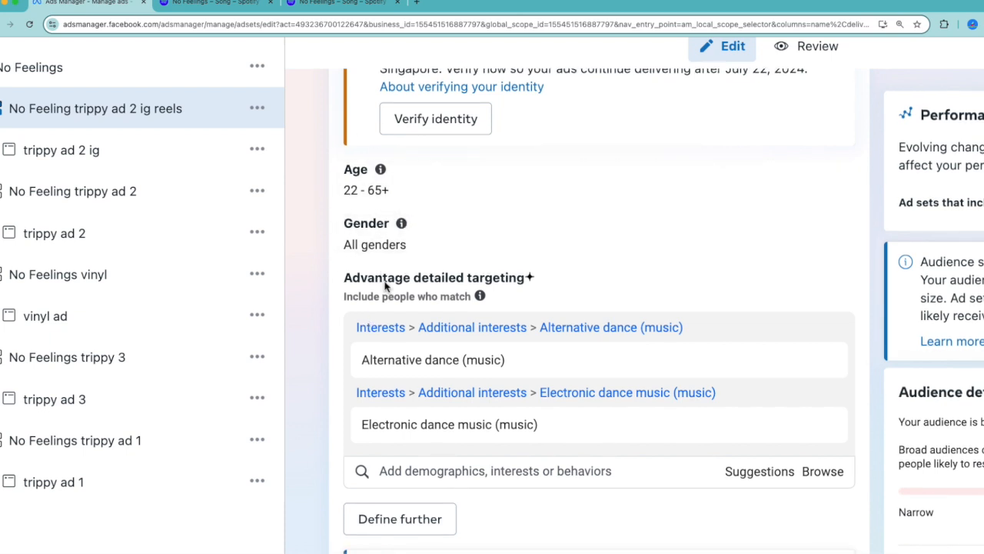
{"action": "scroll", "coordinate": [387, 286], "scroll_direction": "down", "scroll_amount": 1}
{"action": "scroll", "coordinate": [387, 286], "scroll_direction": "down", "scroll_amount": 2}
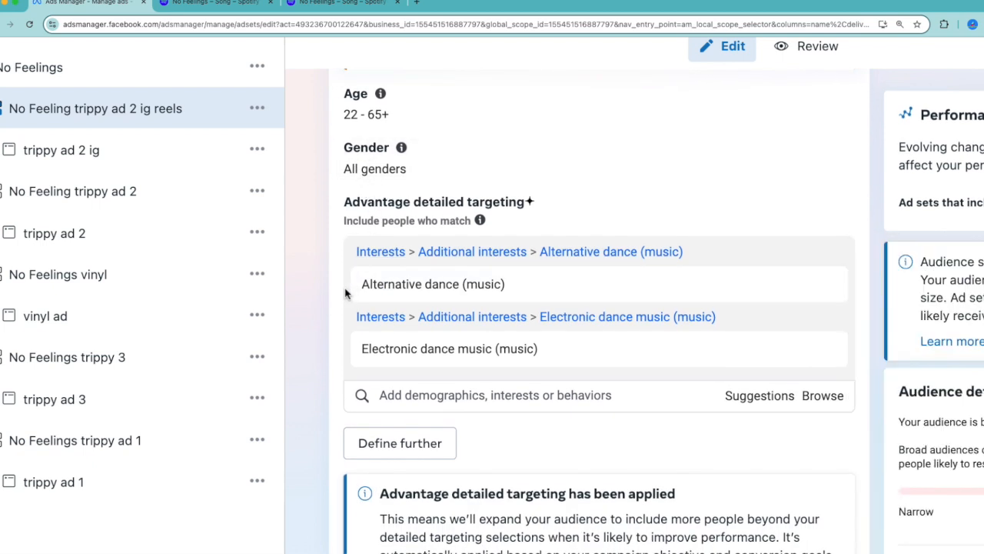
{"action": "scroll", "coordinate": [345, 293], "scroll_direction": "down", "scroll_amount": 1}
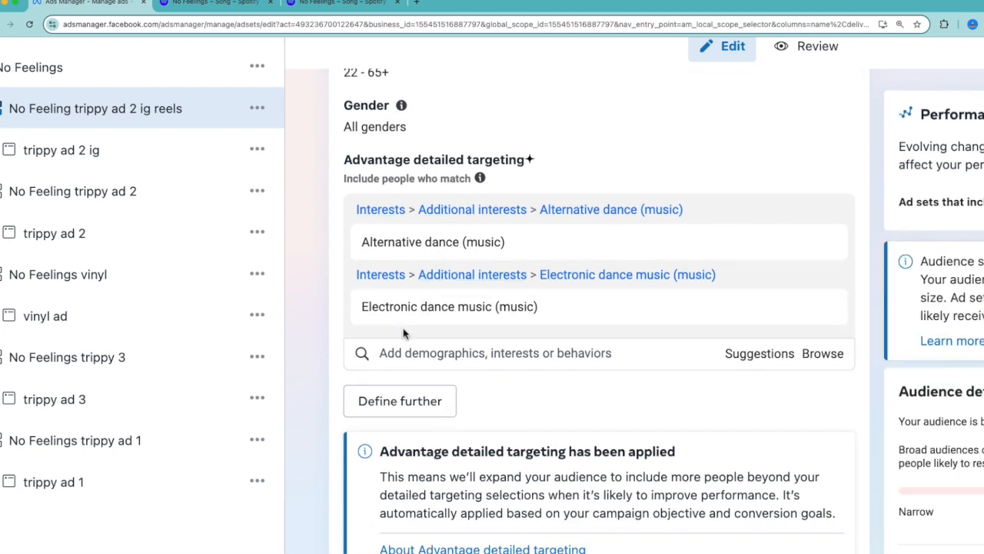
{"action": "scroll", "coordinate": [404, 335], "scroll_direction": "down", "scroll_amount": 2}
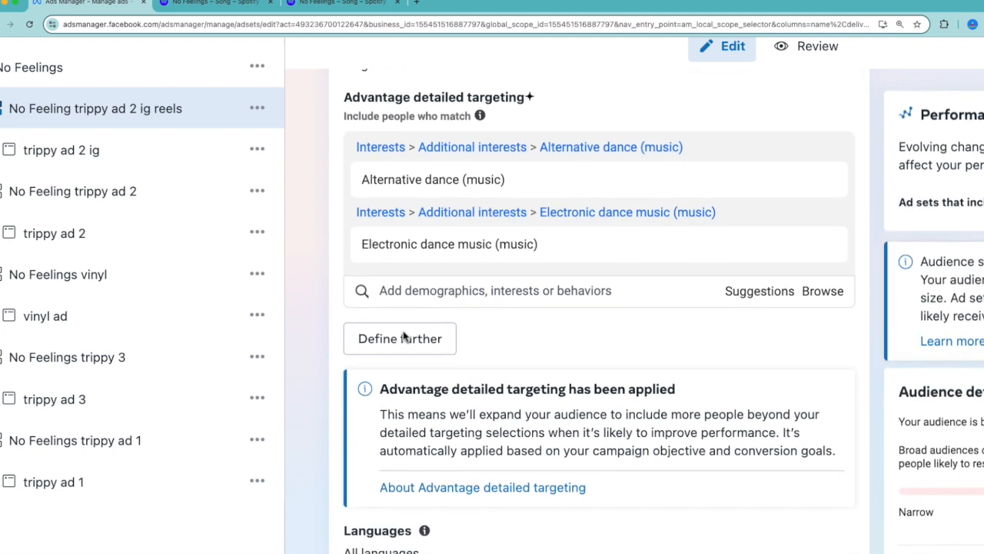
Examine the manual placements chosen under platforms, Feeds, and Stories and Reels for the ad set
{"action": "scroll", "coordinate": [406, 338], "scroll_direction": "down", "scroll_amount": 20}
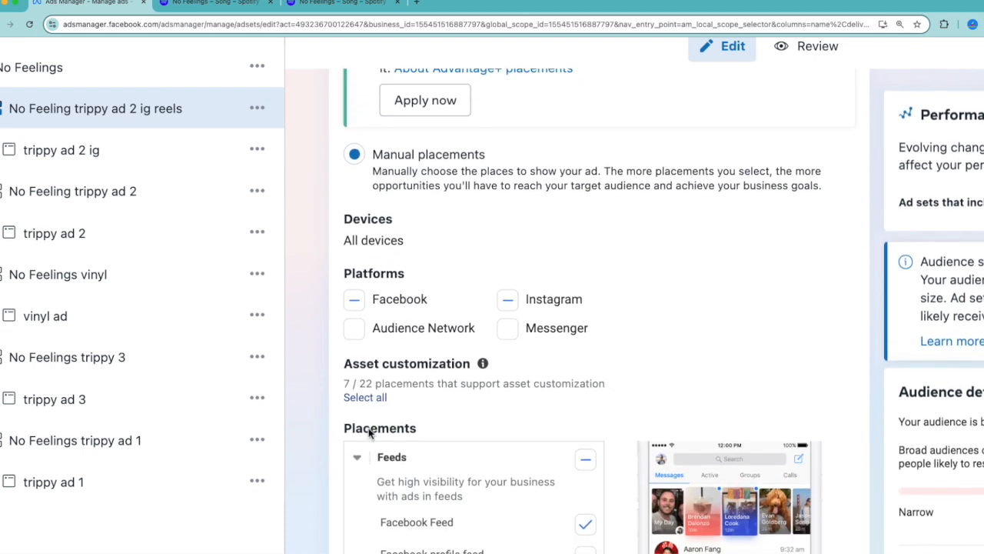
{"action": "scroll", "coordinate": [369, 432], "scroll_direction": "down", "scroll_amount": 5}
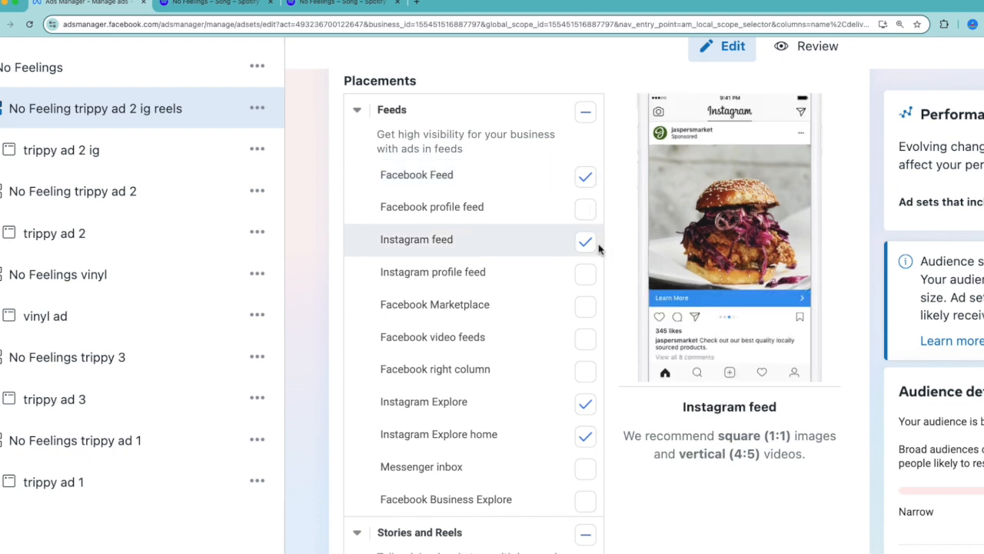
{"action": "scroll", "coordinate": [566, 301], "scroll_direction": "down", "scroll_amount": 5}
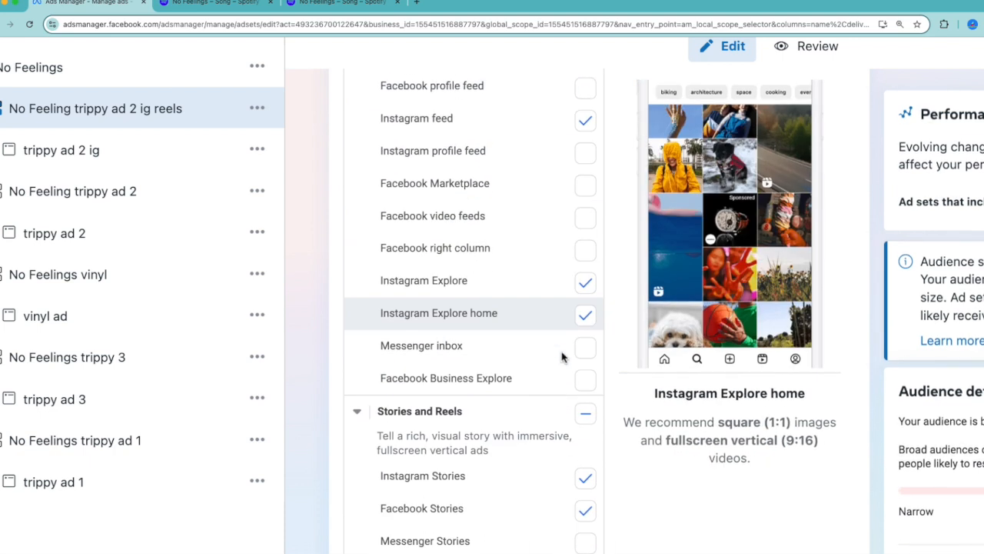
{"action": "scroll", "coordinate": [561, 355], "scroll_direction": "down", "scroll_amount": 2}
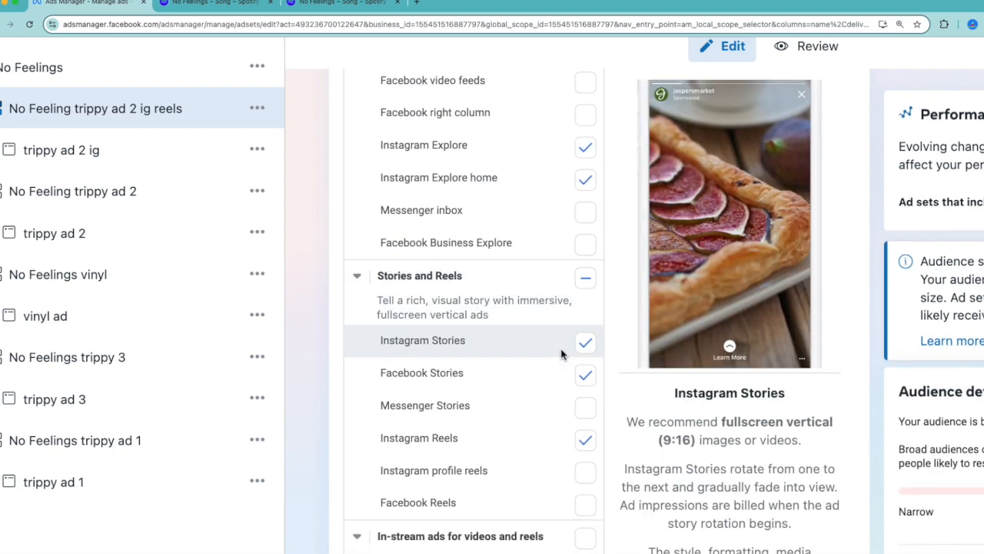
{"action": "scroll", "coordinate": [561, 354], "scroll_direction": "down", "scroll_amount": 1}
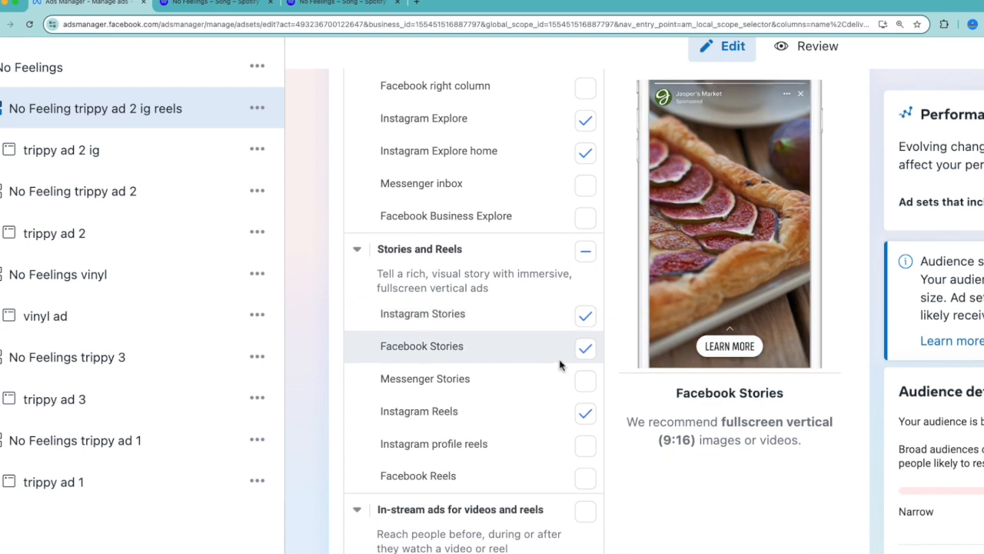
{"action": "scroll", "coordinate": [560, 366], "scroll_direction": "down", "scroll_amount": 2}
Open the ad trippy ad 2 ig and highlight its ad name
{"action": "scroll", "coordinate": [559, 367], "scroll_direction": "down", "scroll_amount": 11}
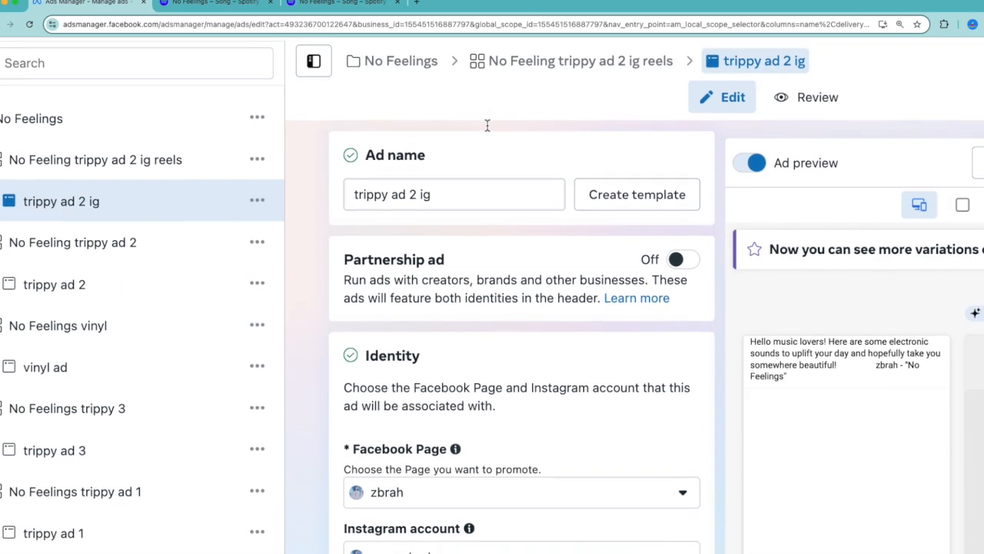
{"action": "scroll", "coordinate": [479, 138], "scroll_direction": "down", "scroll_amount": 1}
{"action": "left_click_drag", "start_coordinate": [450, 150], "coordinate": [344, 146]}
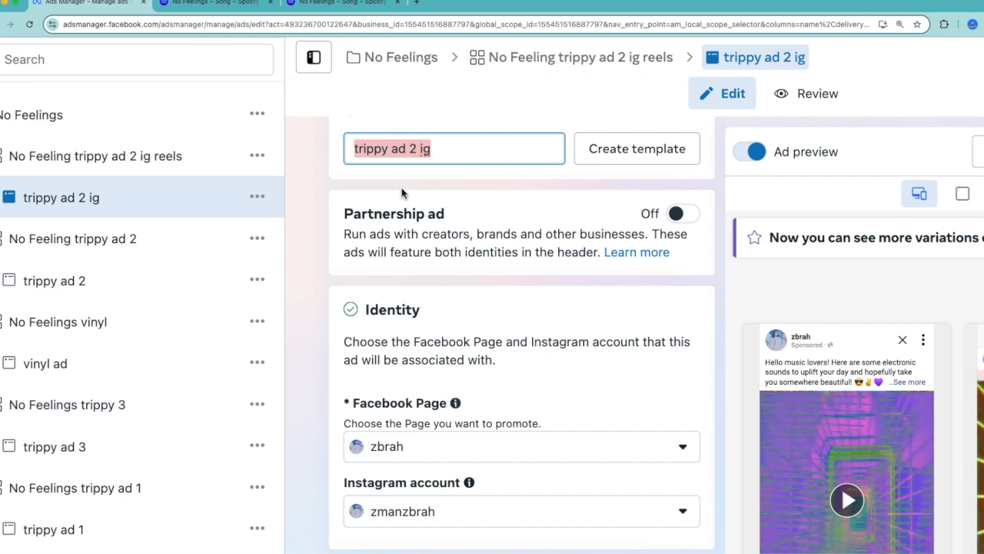
Examine the ad's identity, ad setup, creative source and format settings together with its feed previews
{"action": "left_click", "coordinate": [523, 236]}
{"action": "scroll", "coordinate": [492, 323], "scroll_direction": "down", "scroll_amount": 3}
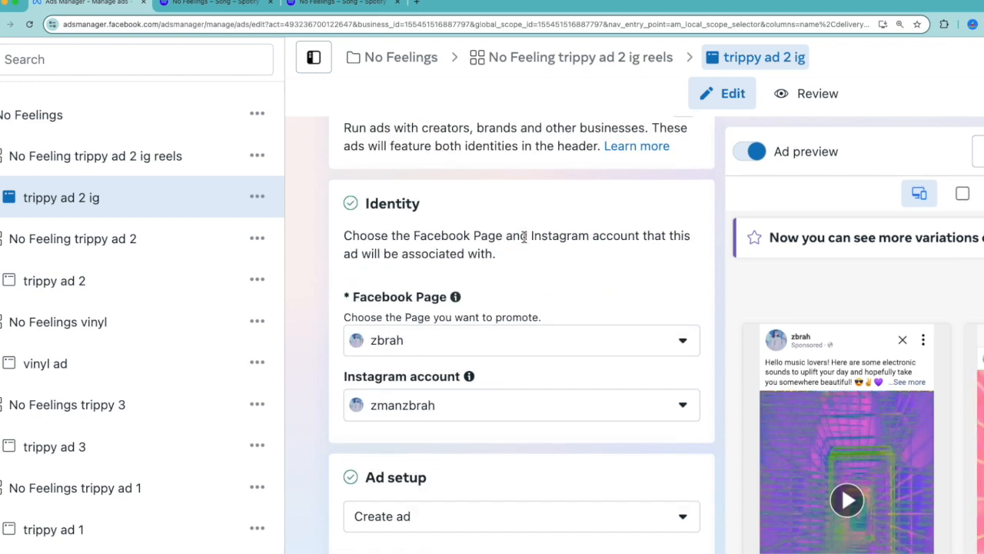
{"action": "scroll", "coordinate": [466, 390], "scroll_direction": "down", "scroll_amount": 4}
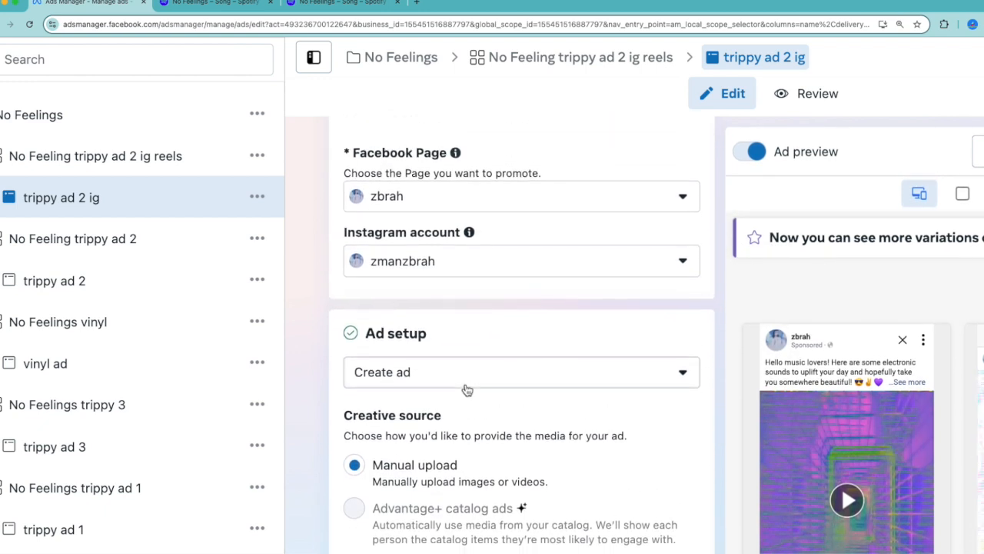
{"action": "scroll", "coordinate": [439, 344], "scroll_direction": "down", "scroll_amount": 2}
{"action": "scroll", "coordinate": [438, 344], "scroll_direction": "down", "scroll_amount": 4}
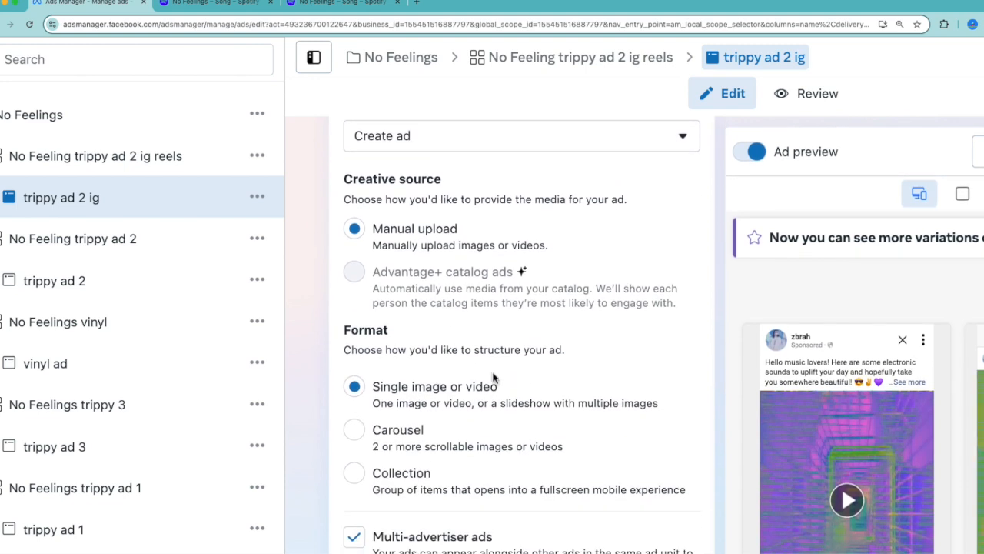
{"action": "scroll", "coordinate": [880, 412], "scroll_direction": "down", "scroll_amount": 2}
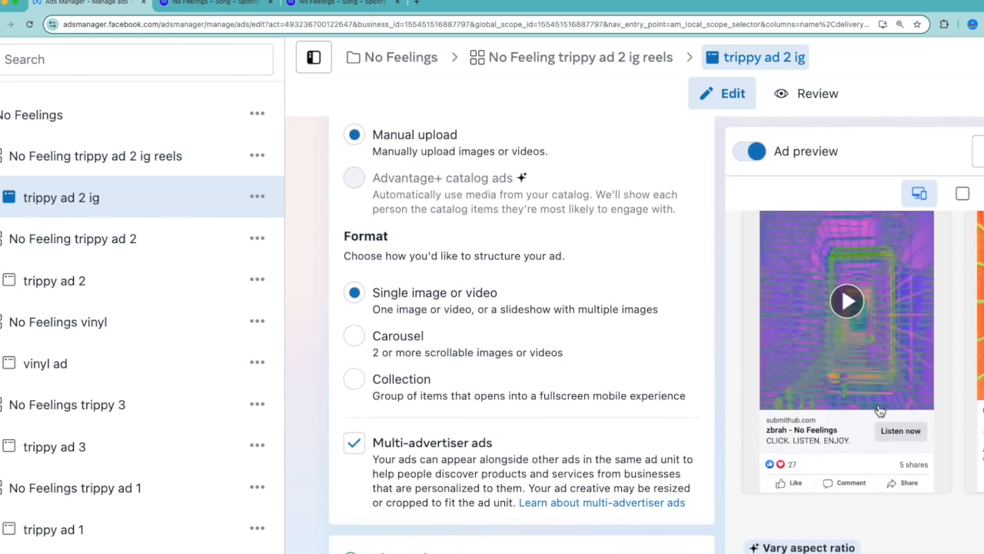
{"action": "scroll", "coordinate": [880, 411], "scroll_direction": "right", "scroll_amount": 5}
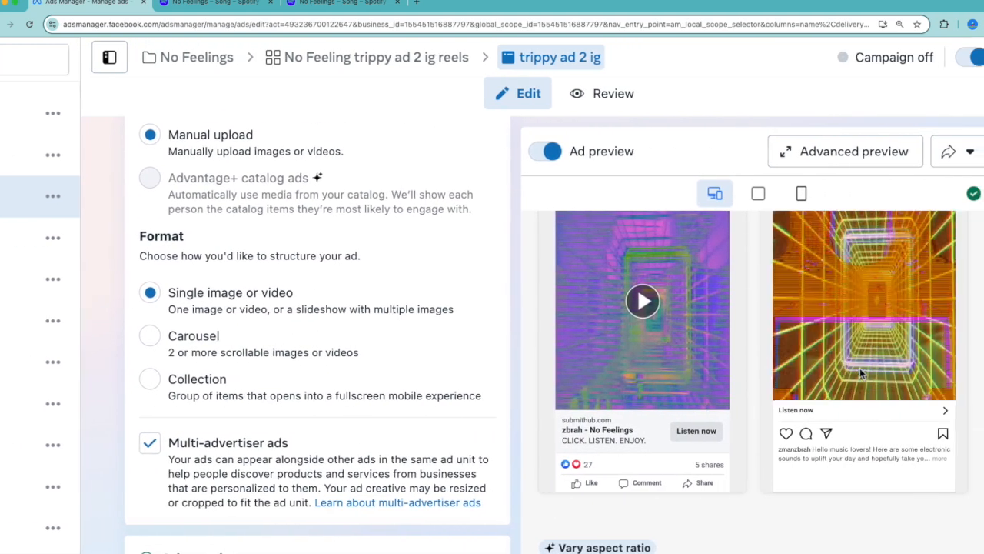
{"action": "scroll", "coordinate": [860, 368], "scroll_direction": "right", "scroll_amount": 1}
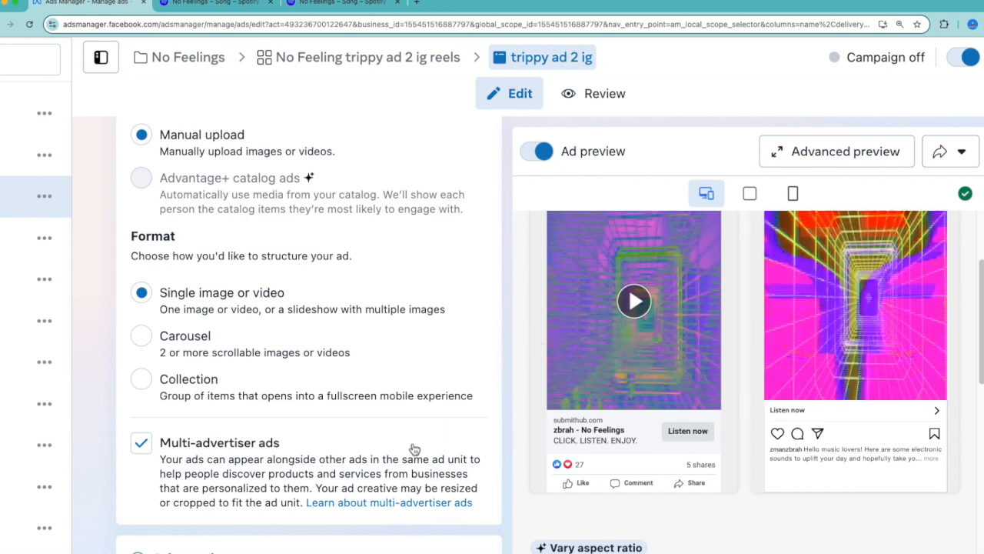
Find the ad's primary text, highlight it and read through its full wording
{"action": "scroll", "coordinate": [414, 448], "scroll_direction": "down", "scroll_amount": 10}
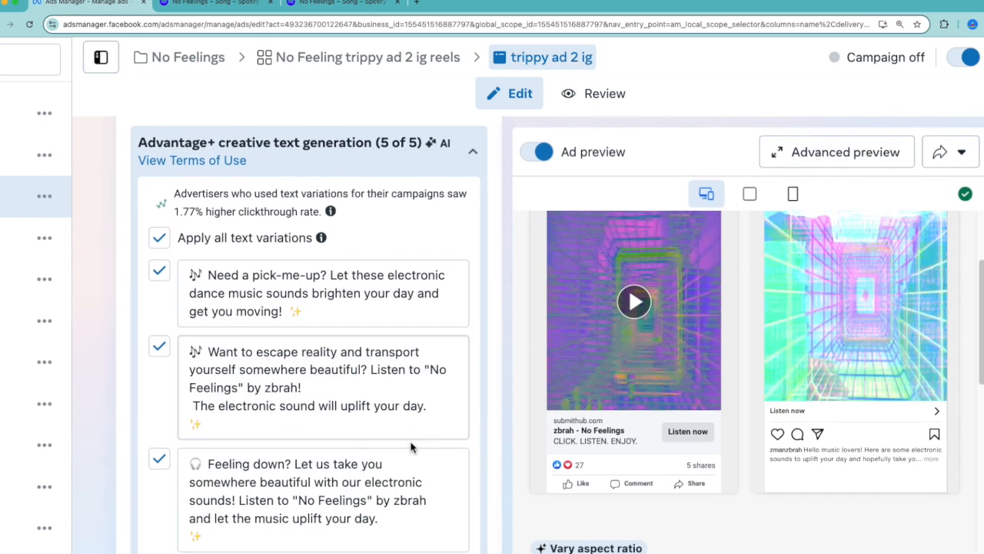
{"action": "scroll", "coordinate": [410, 443], "scroll_direction": "up", "scroll_amount": 3}
{"action": "scroll", "coordinate": [413, 431], "scroll_direction": "up", "scroll_amount": 3}
{"action": "left_click", "coordinate": [401, 358]}
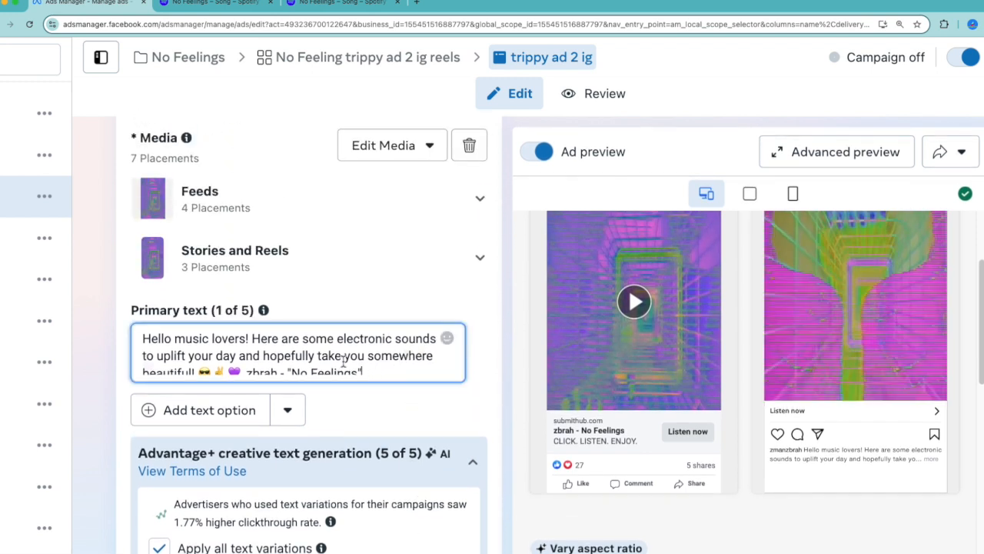
{"action": "left_click_drag", "start_coordinate": [371, 370], "coordinate": [179, 302]}
{"action": "scroll", "coordinate": [191, 351], "scroll_direction": "down", "scroll_amount": 1}
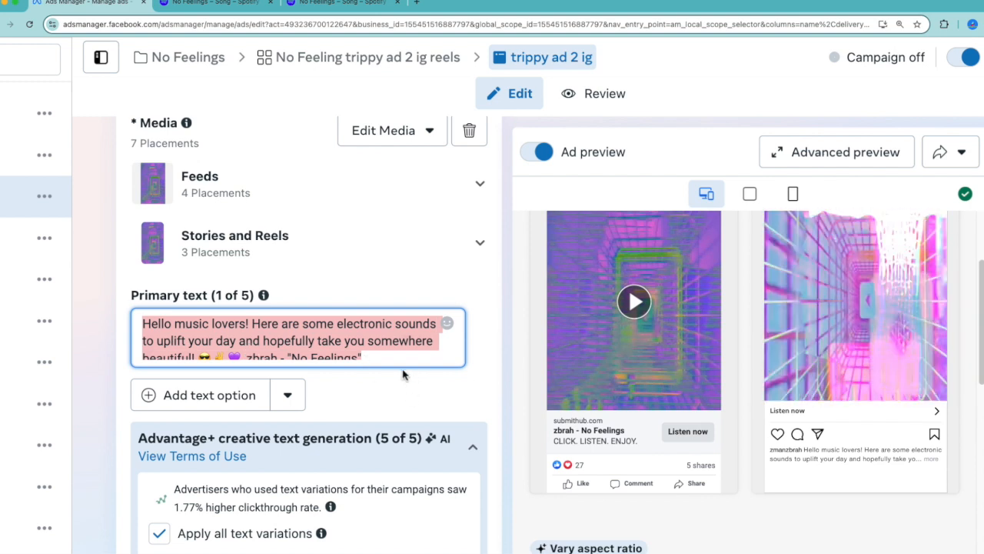
{"action": "key", "text": "Right"}
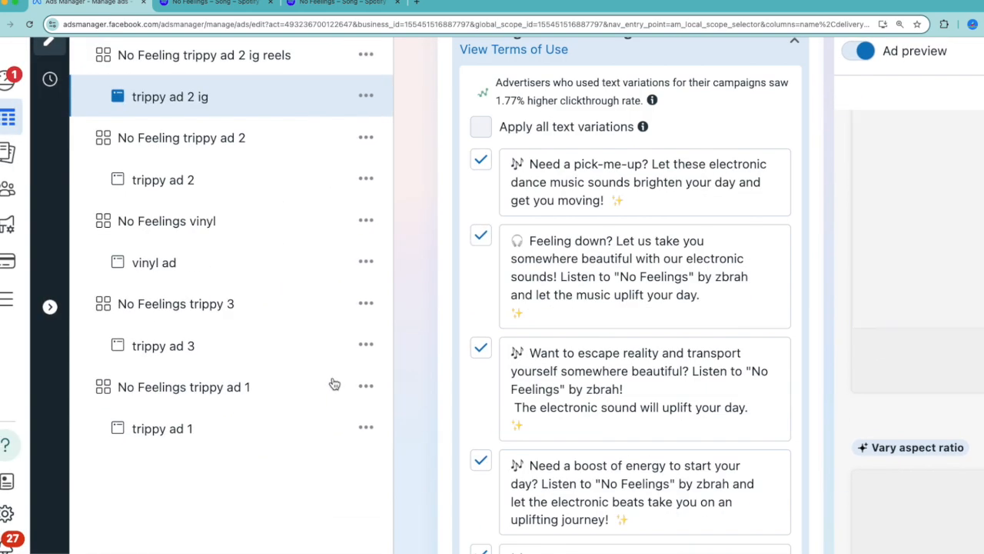
{"action": "scroll", "coordinate": [610, 375], "scroll_direction": "right", "scroll_amount": 2}
{"action": "scroll", "coordinate": [609, 375], "scroll_direction": "up", "scroll_amount": 4}
{"action": "scroll", "coordinate": [609, 375], "scroll_direction": "up", "scroll_amount": 2}
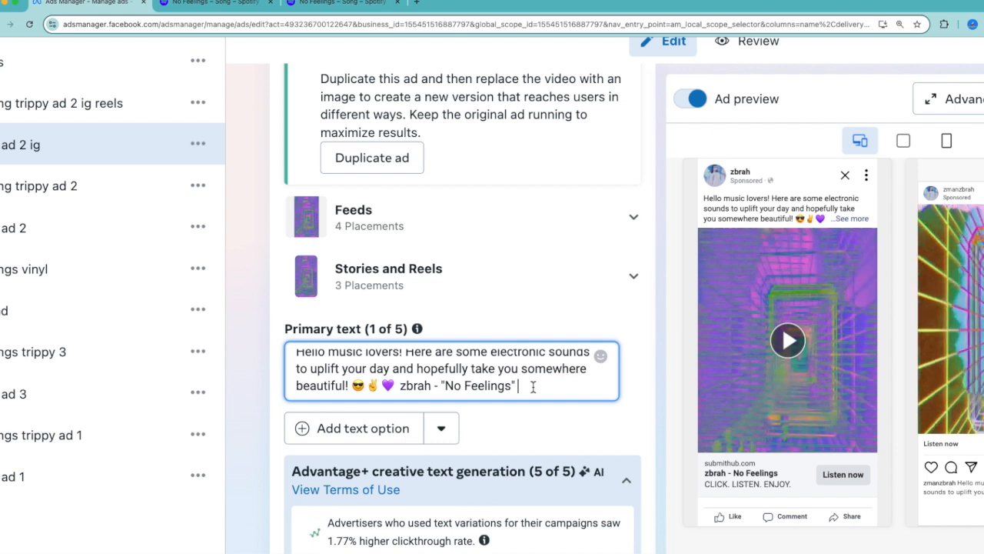
Examine the Advantage+ creative text variations suggested for the primary text
{"action": "scroll", "coordinate": [533, 415], "scroll_direction": "down", "scroll_amount": 1}
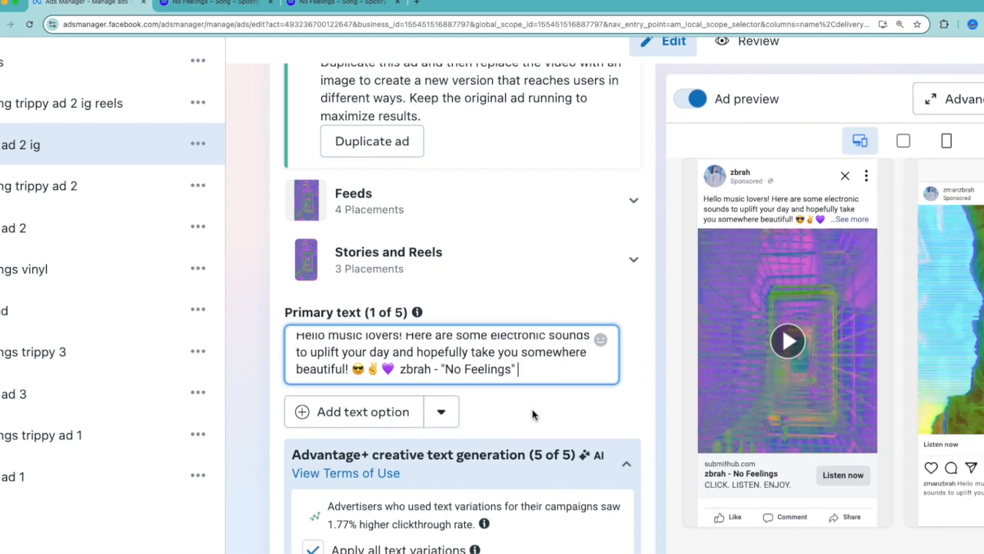
{"action": "scroll", "coordinate": [532, 413], "scroll_direction": "down", "scroll_amount": 2}
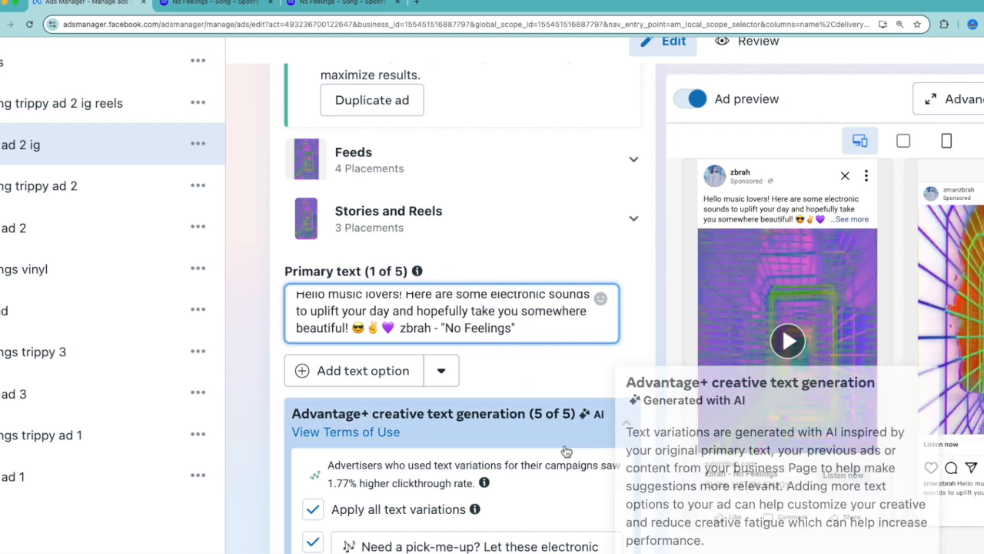
{"action": "scroll", "coordinate": [532, 398], "scroll_direction": "down", "scroll_amount": 3}
{"action": "scroll", "coordinate": [532, 397], "scroll_direction": "down", "scroll_amount": 1}
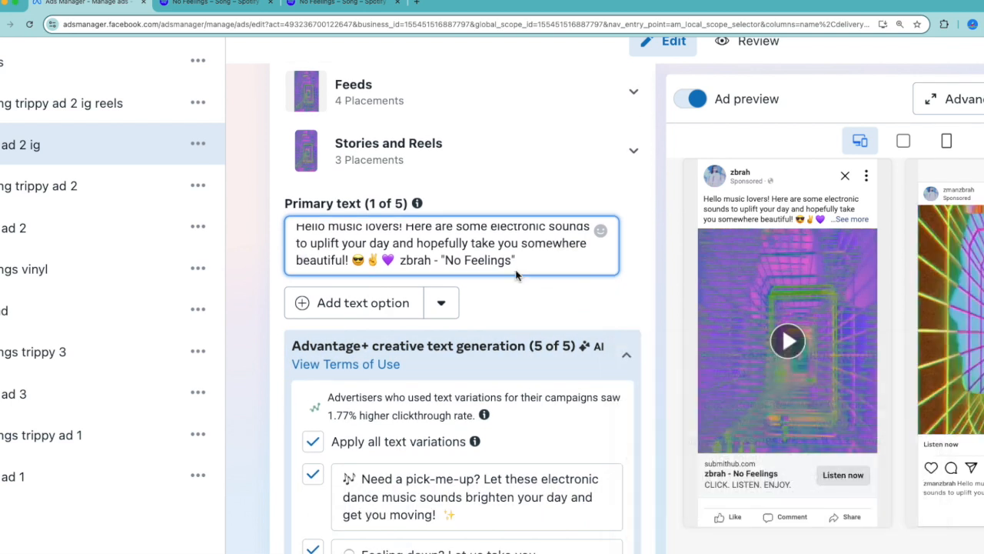
{"action": "scroll", "coordinate": [516, 275], "scroll_direction": "down", "scroll_amount": 8}
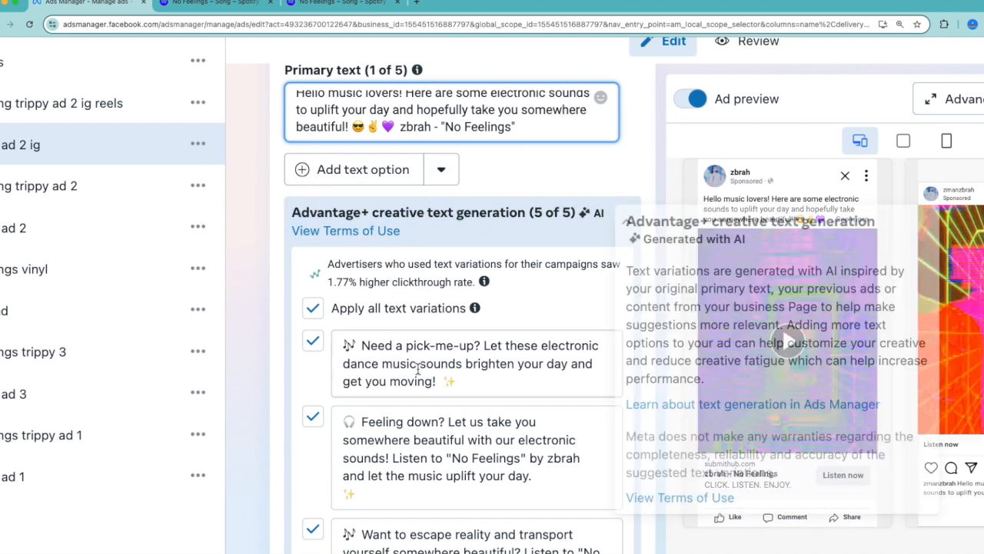
{"action": "scroll", "coordinate": [470, 397], "scroll_direction": "down", "scroll_amount": 2}
{"action": "scroll", "coordinate": [384, 355], "scroll_direction": "up", "scroll_amount": 1}
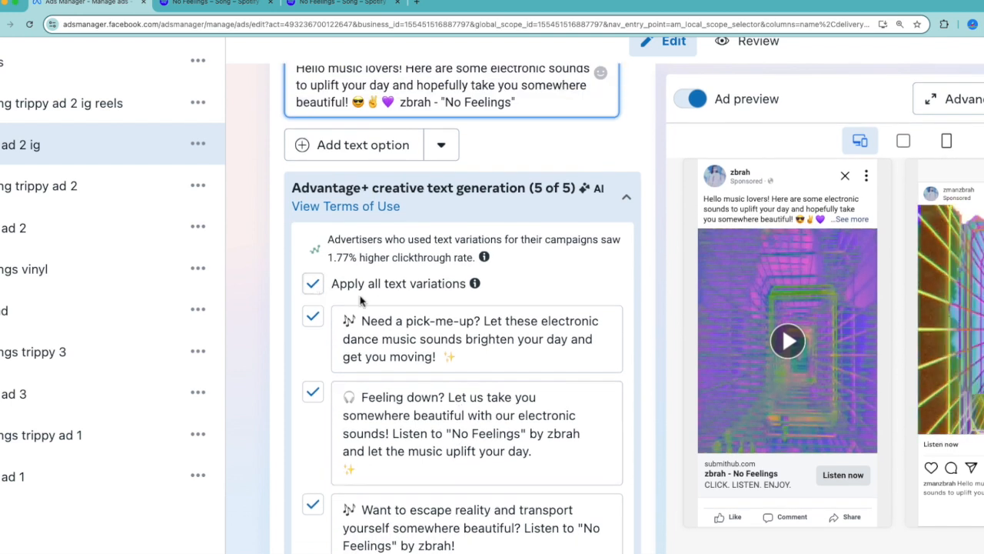
Highlight the Apply all text variations option, turn it off for the primary text and keep the variations unselected
{"action": "left_click_drag", "start_coordinate": [338, 286], "coordinate": [482, 298]}
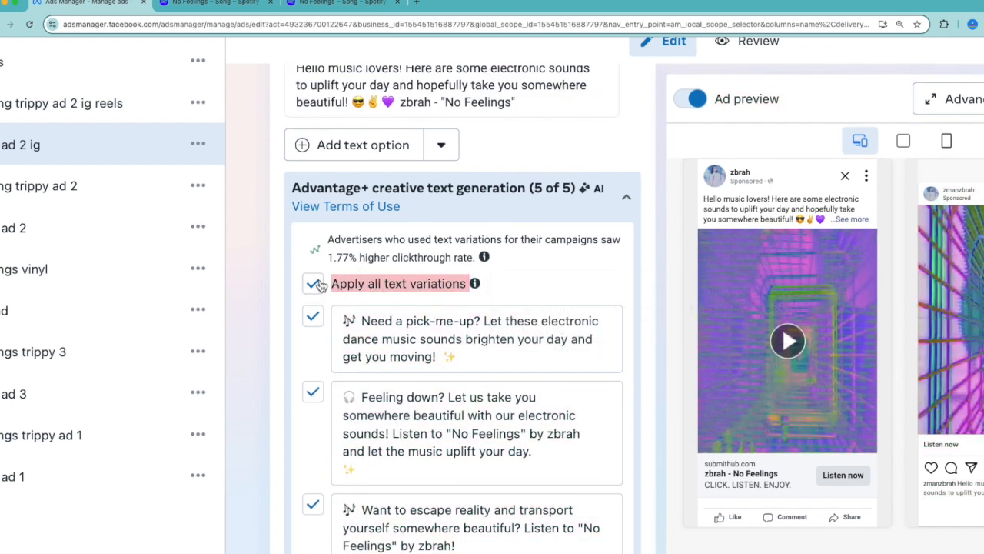
{"action": "left_click", "coordinate": [313, 285]}
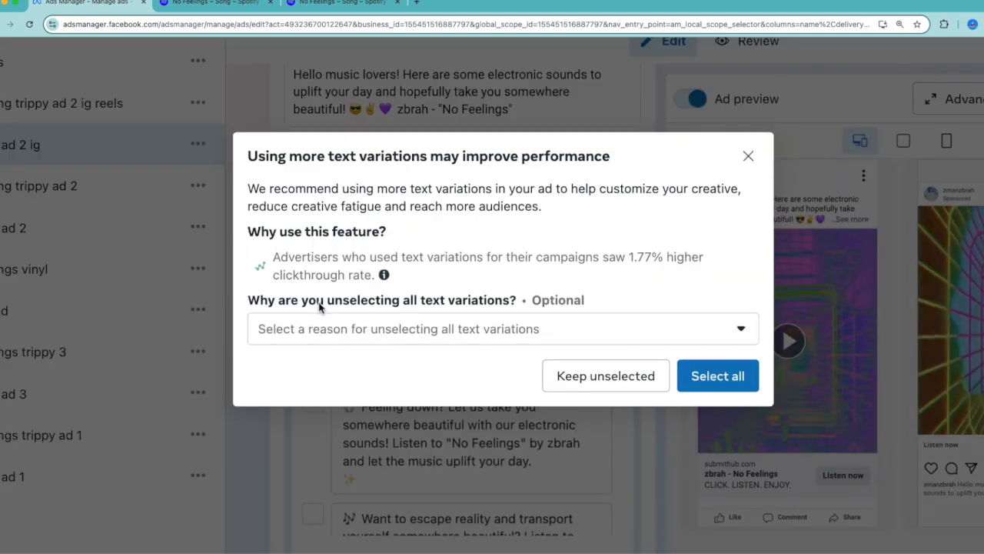
{"action": "left_click", "coordinate": [567, 377]}
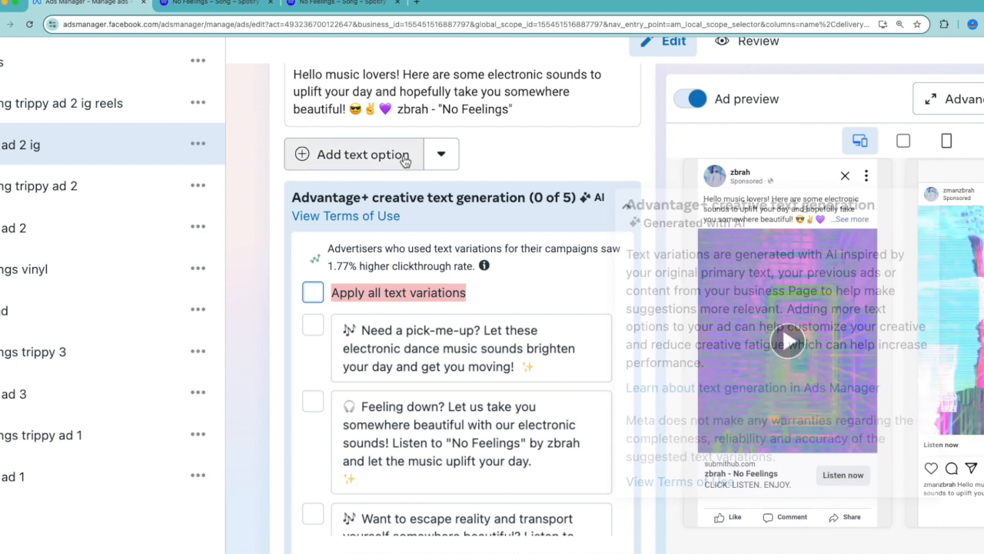
{"action": "scroll", "coordinate": [421, 100], "scroll_direction": "up", "scroll_amount": 1}
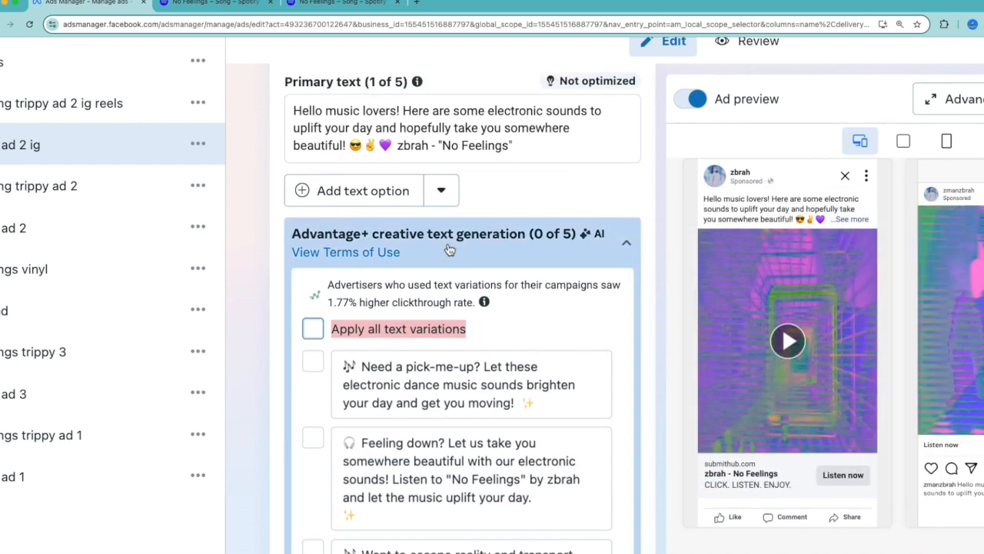
Apply all primary text variations again, look through the suggestions, and unselect them all
{"action": "left_click", "coordinate": [313, 329]}
{"action": "scroll", "coordinate": [374, 450], "scroll_direction": "down", "scroll_amount": 1}
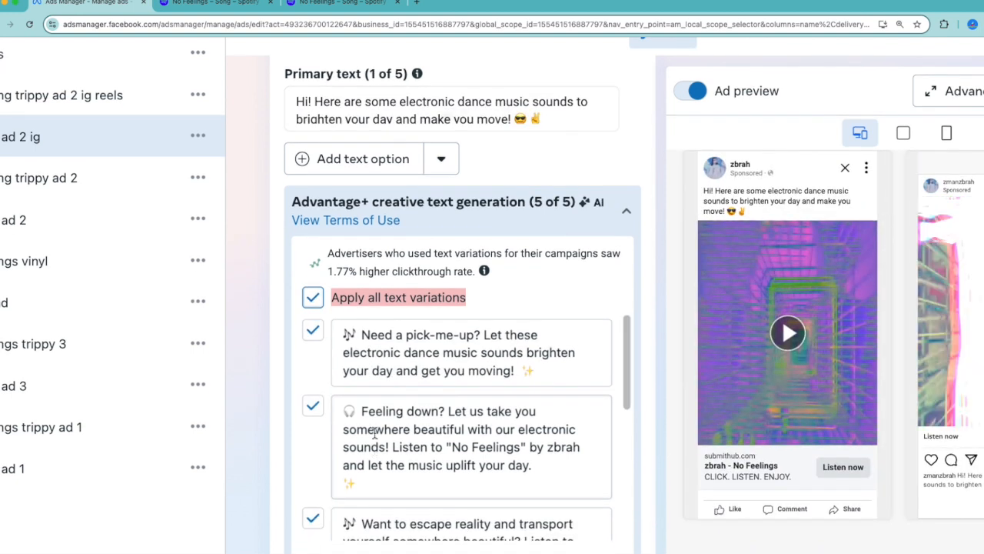
{"action": "scroll", "coordinate": [392, 419], "scroll_direction": "down", "scroll_amount": 2}
{"action": "scroll", "coordinate": [400, 411], "scroll_direction": "down", "scroll_amount": 2}
{"action": "scroll", "coordinate": [400, 411], "scroll_direction": "up", "scroll_amount": 2}
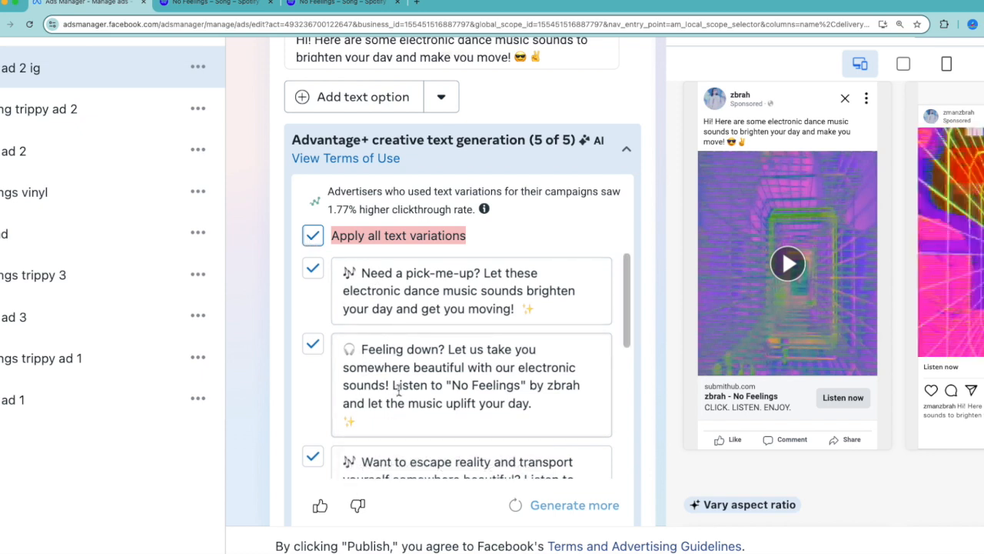
{"action": "scroll", "coordinate": [402, 389], "scroll_direction": "down", "scroll_amount": 1}
{"action": "mouse_move", "coordinate": [627, 272]}
{"action": "left_mouse_down"}
{"action": "mouse_move", "coordinate": [625, 331]}
{"action": "mouse_move", "coordinate": [632, 266]}
{"action": "left_mouse_up"}
{"action": "left_click", "coordinate": [312, 185]}
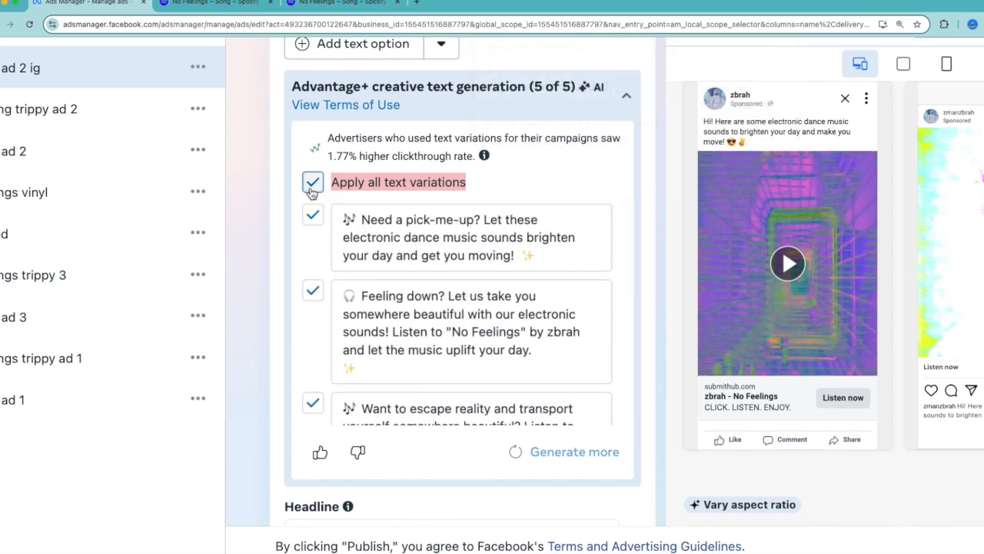
Highlight the ad's headline zbrah - No Feelings and its description CLICK. LISTEN. ENJOY
{"action": "scroll", "coordinate": [517, 203], "scroll_direction": "up", "scroll_amount": 3}
{"action": "scroll", "coordinate": [517, 203], "scroll_direction": "down", "scroll_amount": 5}
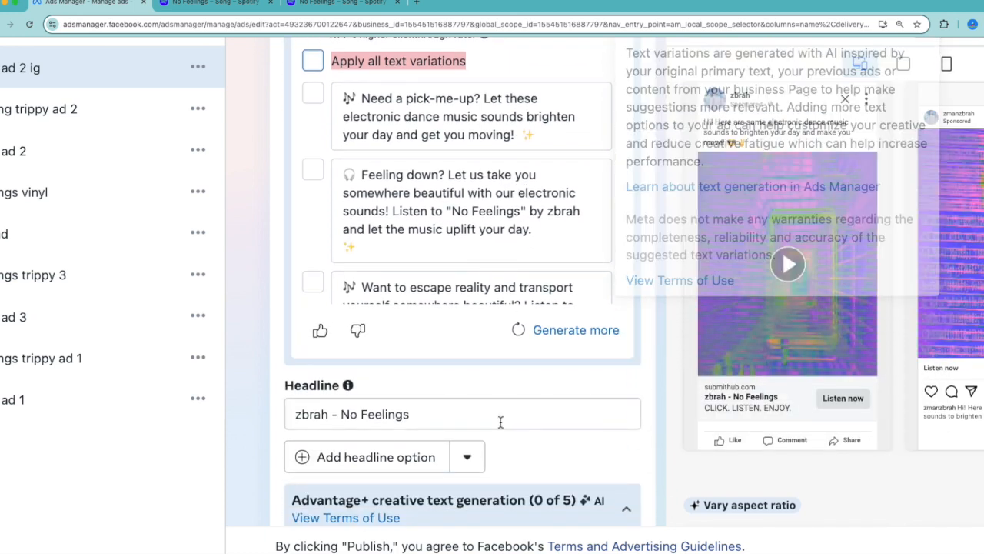
{"action": "left_click_drag", "start_coordinate": [454, 419], "coordinate": [278, 409]}
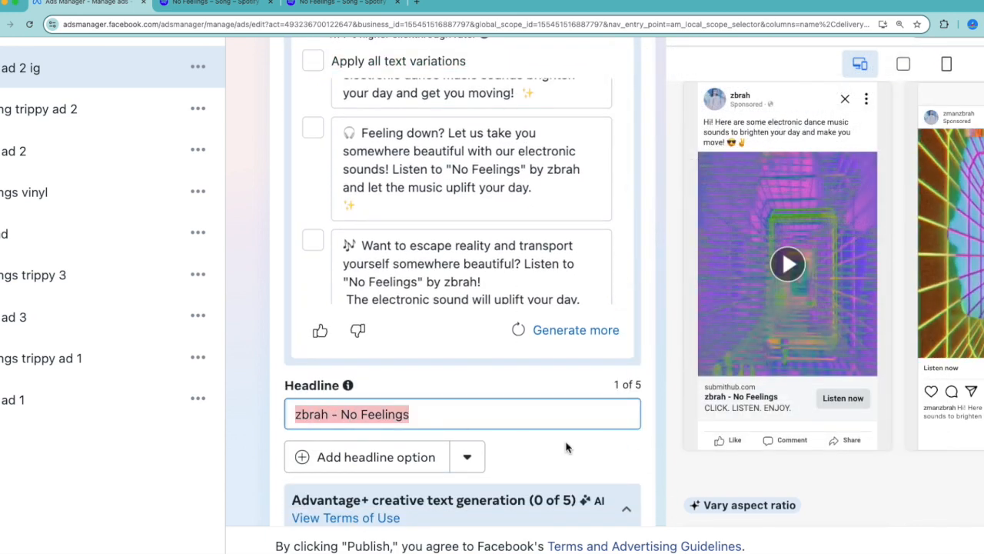
{"action": "scroll", "coordinate": [567, 444], "scroll_direction": "down", "scroll_amount": 1}
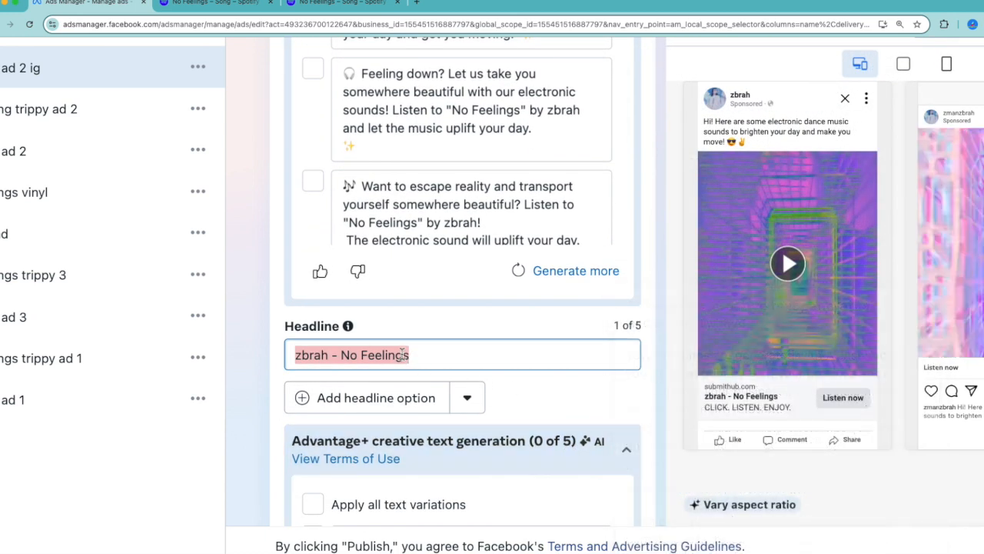
{"action": "scroll", "coordinate": [435, 352], "scroll_direction": "down", "scroll_amount": 8}
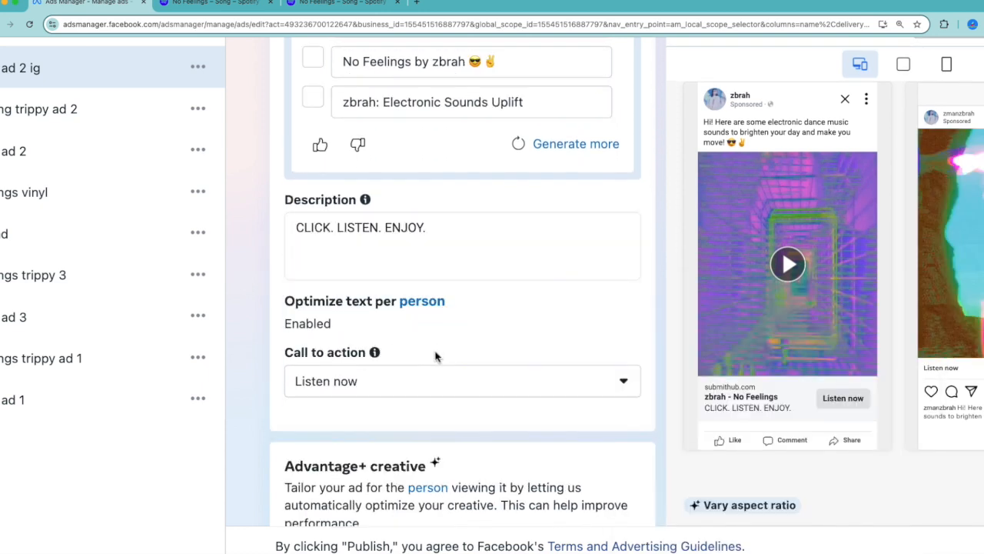
{"action": "left_click_drag", "start_coordinate": [429, 228], "coordinate": [284, 223]}
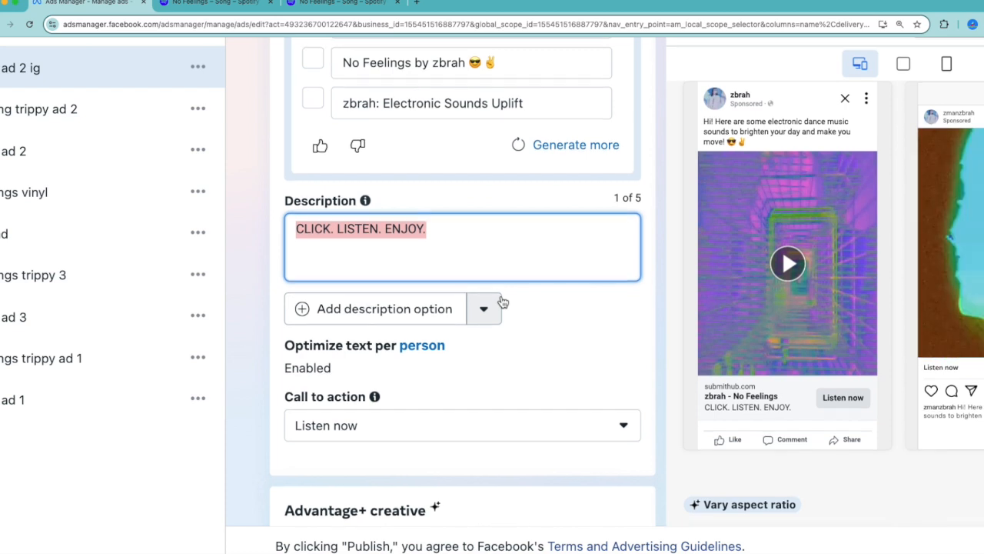
Review the primary text, the suggested headline variations and the description together
{"action": "scroll", "coordinate": [502, 302], "scroll_direction": "up", "scroll_amount": 7}
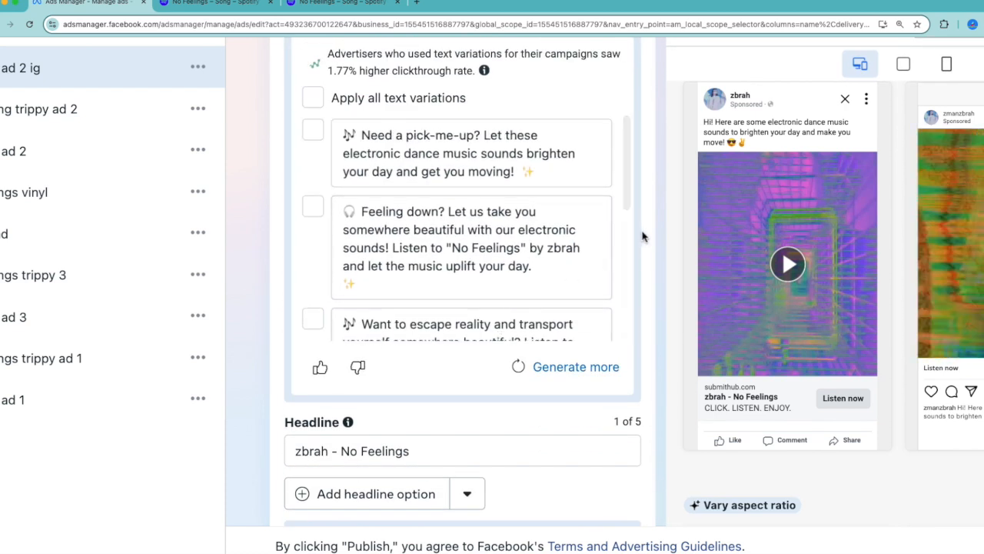
{"action": "scroll", "coordinate": [642, 235], "scroll_direction": "up", "scroll_amount": 3}
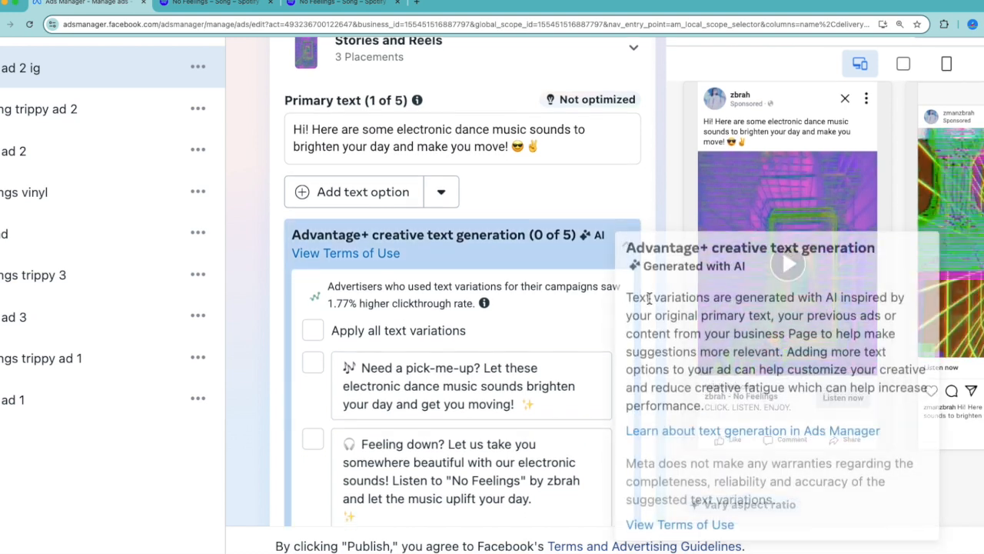
{"action": "scroll", "coordinate": [650, 300], "scroll_direction": "down", "scroll_amount": 10}
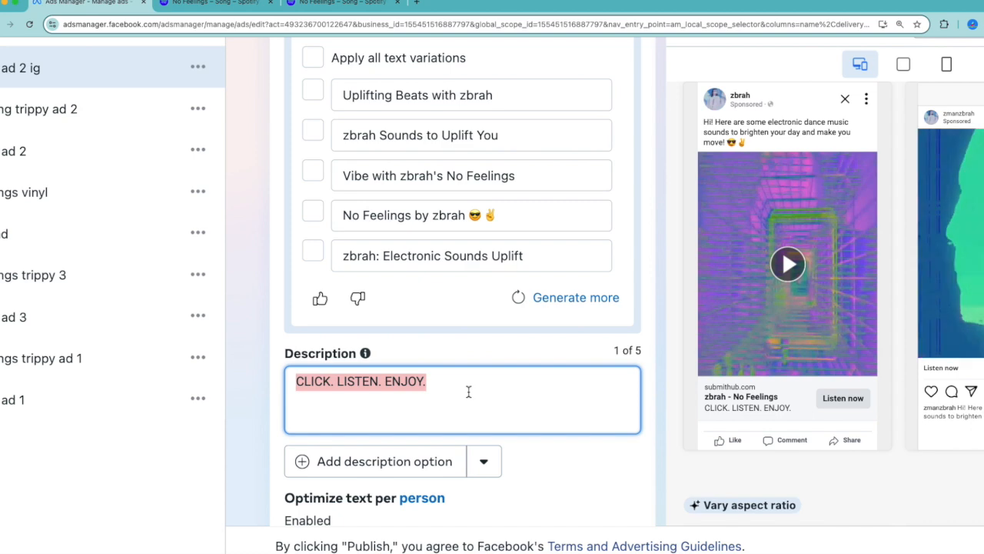
{"action": "scroll", "coordinate": [561, 461], "scroll_direction": "down", "scroll_amount": 1}
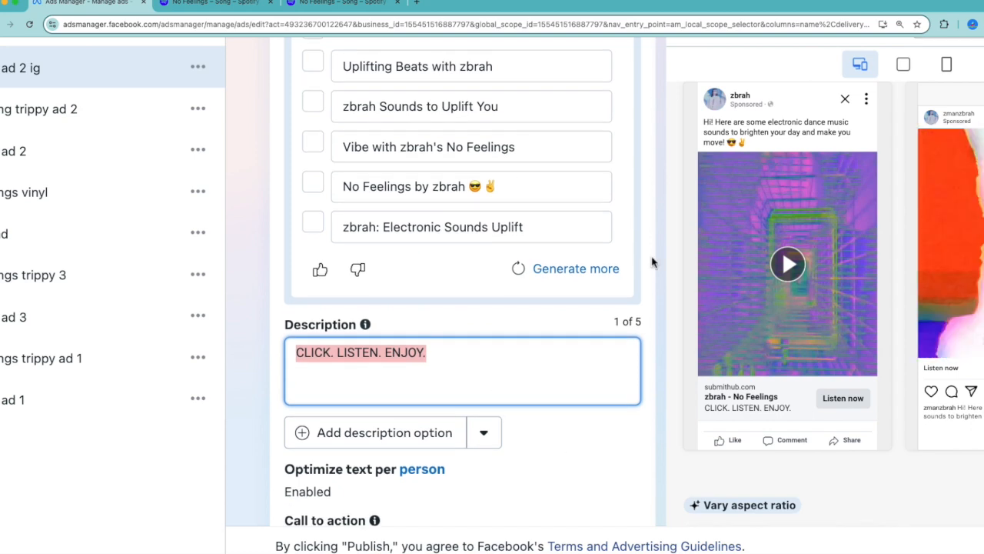
Check the ad's feed previews beside the form and open the advanced preview of all placements
{"action": "scroll", "coordinate": [582, 331], "scroll_direction": "right", "scroll_amount": 5}
{"action": "scroll", "coordinate": [582, 331], "scroll_direction": "up", "scroll_amount": 10}
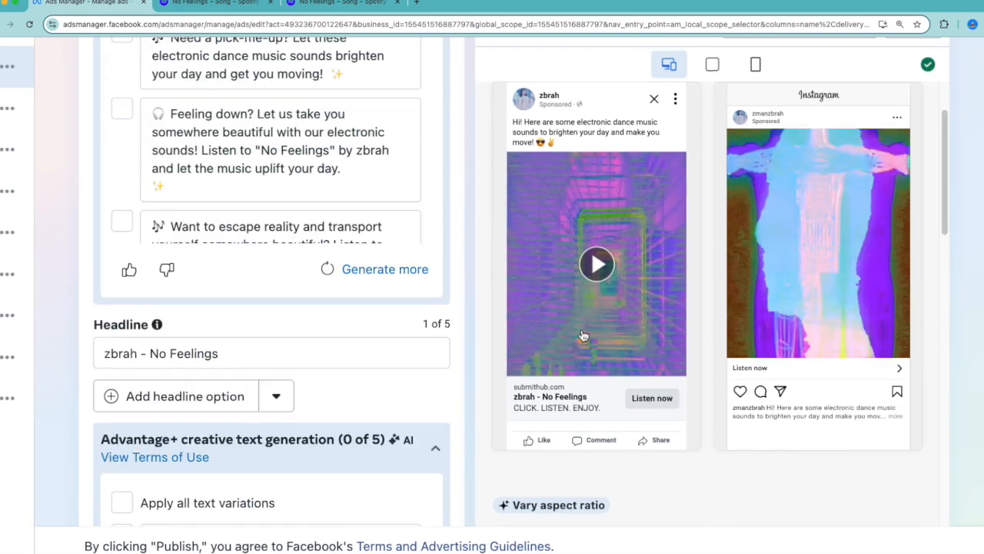
{"action": "scroll", "coordinate": [830, 169], "scroll_direction": "up", "scroll_amount": 2}
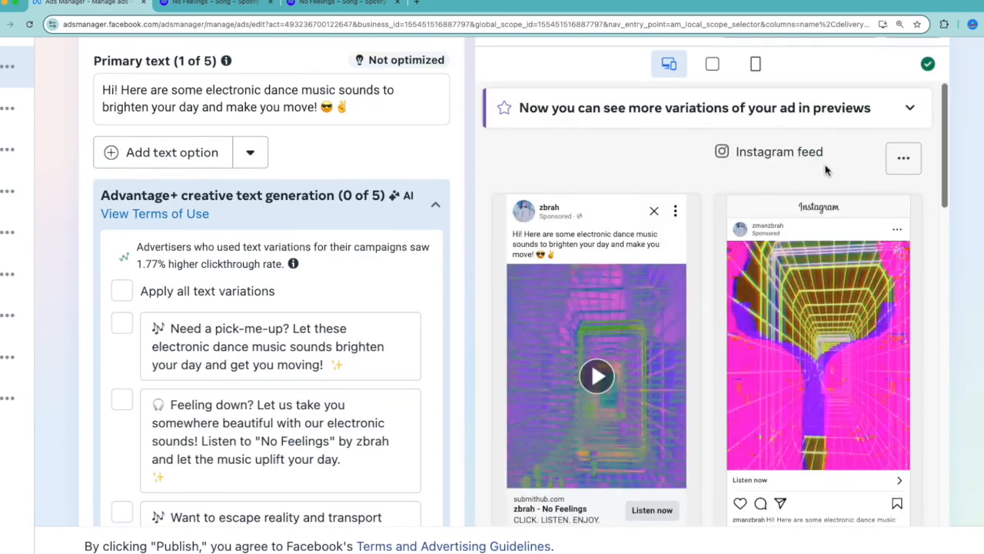
{"action": "scroll", "coordinate": [969, 150], "scroll_direction": "up", "scroll_amount": 6}
{"action": "scroll", "coordinate": [969, 150], "scroll_direction": "up", "scroll_amount": 2}
{"action": "left_click", "coordinate": [817, 125]}
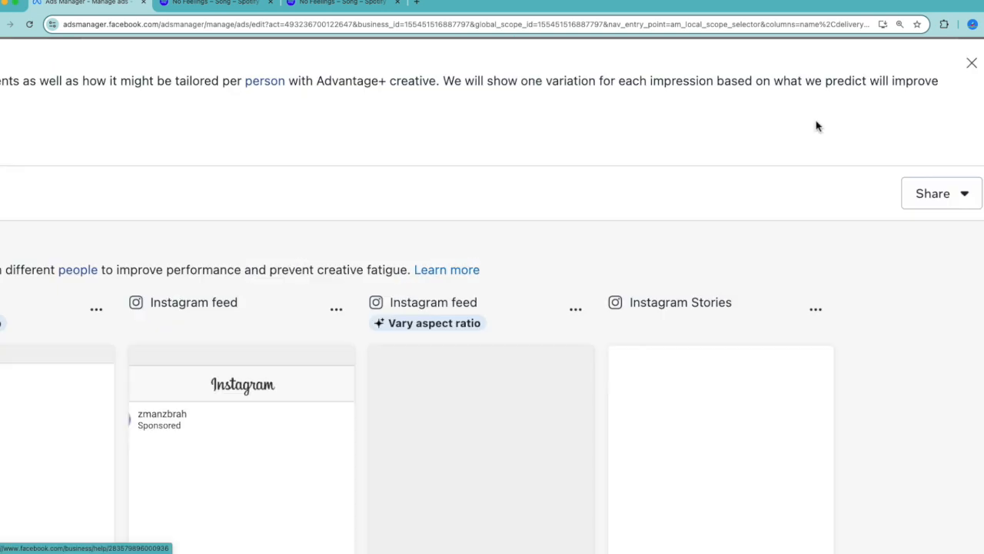
Look through the advanced preview of the ad across all Facebook and Instagram placements and close it without saving
{"action": "scroll", "coordinate": [725, 230], "scroll_direction": "down", "scroll_amount": 4}
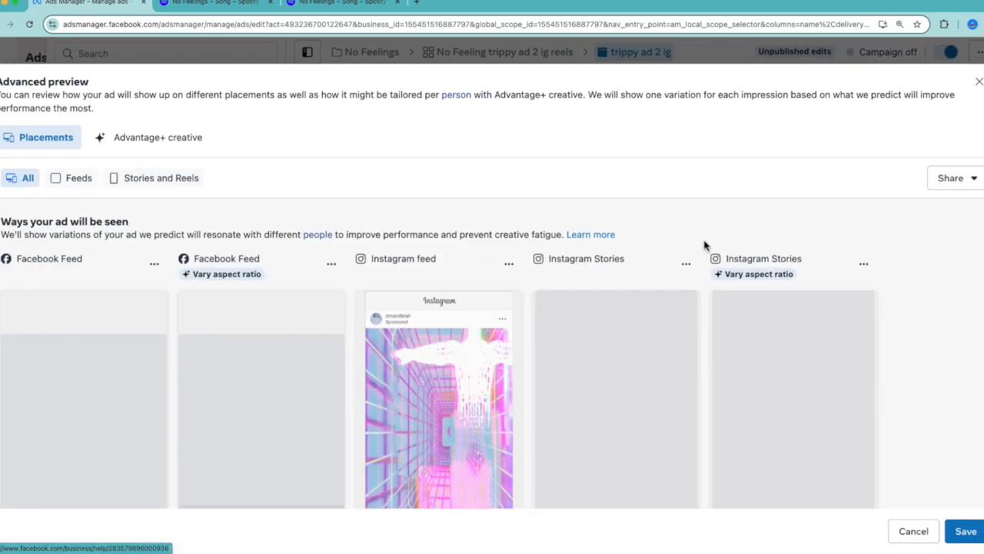
{"action": "scroll", "coordinate": [542, 367], "scroll_direction": "down", "scroll_amount": 3}
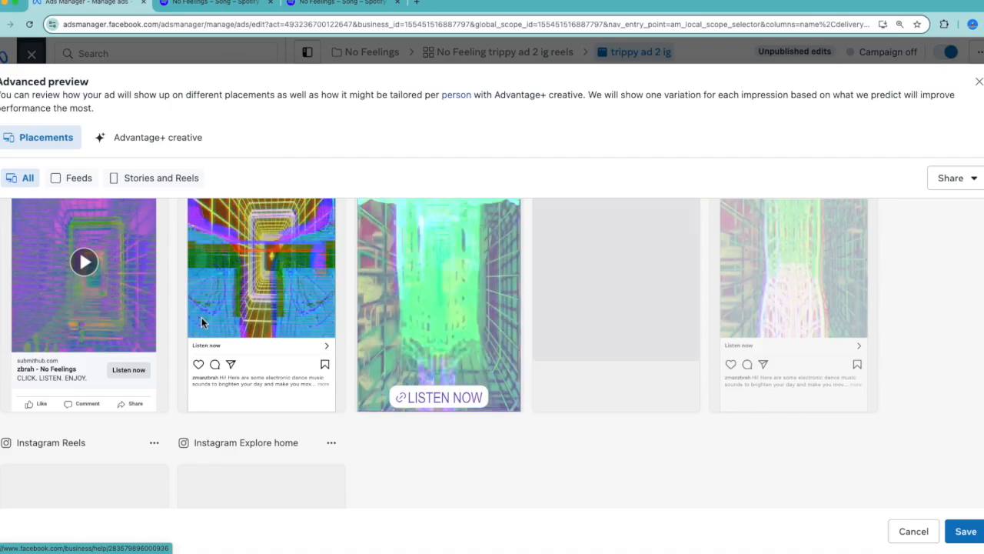
{"action": "scroll", "coordinate": [53, 379], "scroll_direction": "up", "scroll_amount": 3}
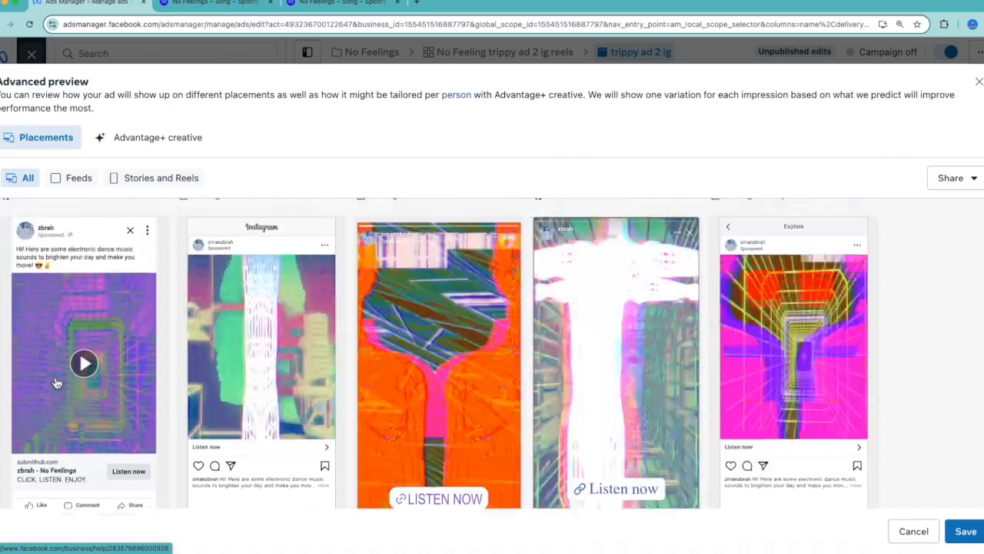
{"action": "scroll", "coordinate": [56, 382], "scroll_direction": "down", "scroll_amount": 2}
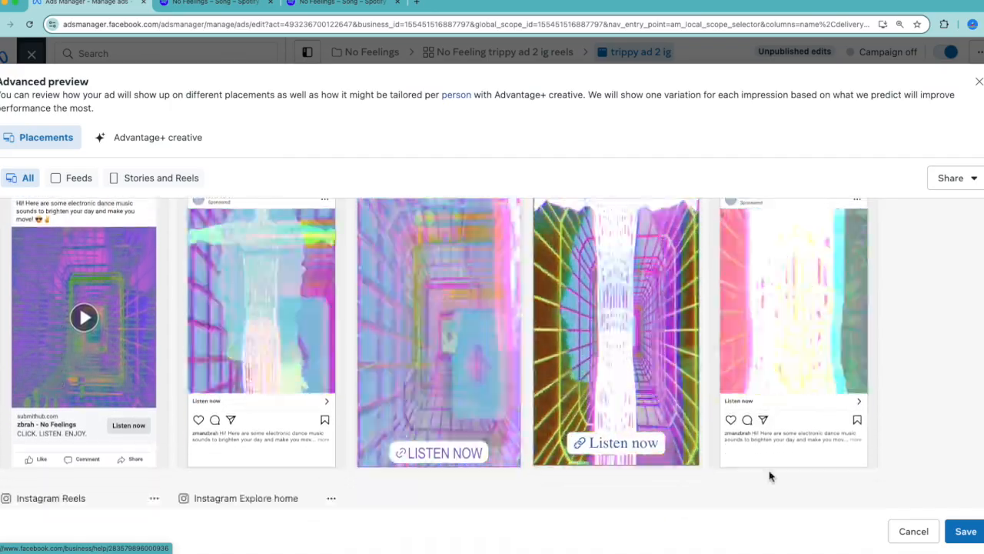
{"action": "scroll", "coordinate": [884, 492], "scroll_direction": "down", "scroll_amount": 2}
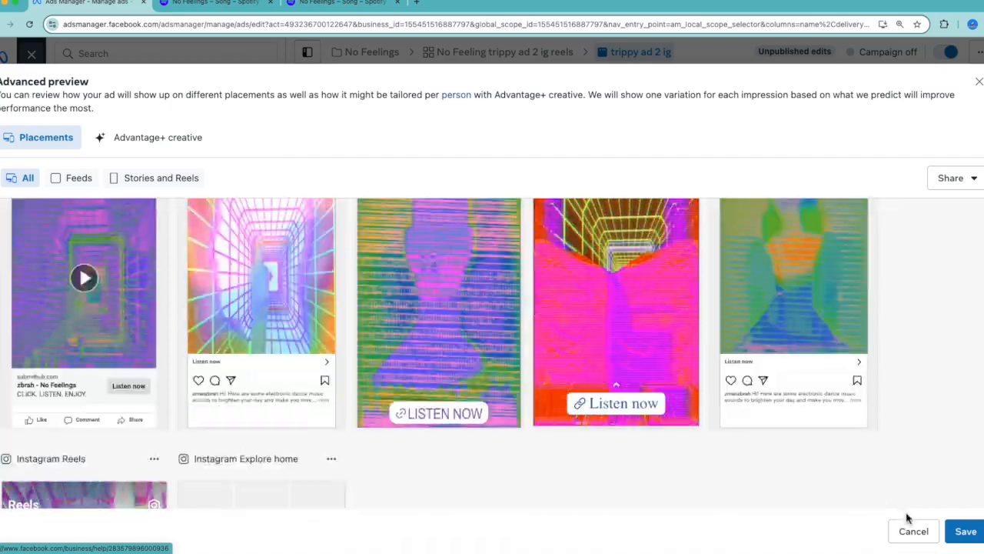
{"action": "left_click", "coordinate": [912, 531]}
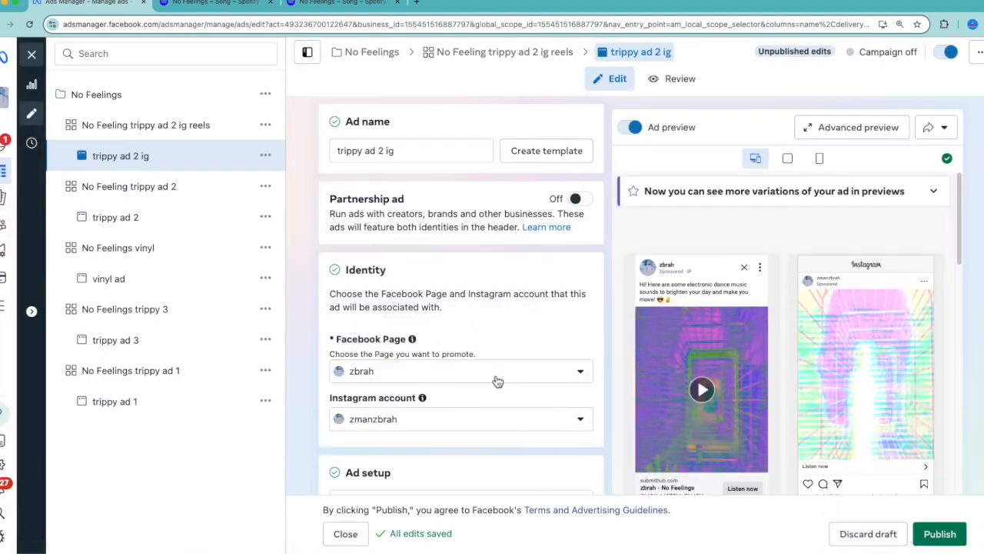
Review the ad's text settings down to the description and highlight the whole primary text about electronic dance music sounds
{"action": "scroll", "coordinate": [499, 382], "scroll_direction": "down", "scroll_amount": 15}
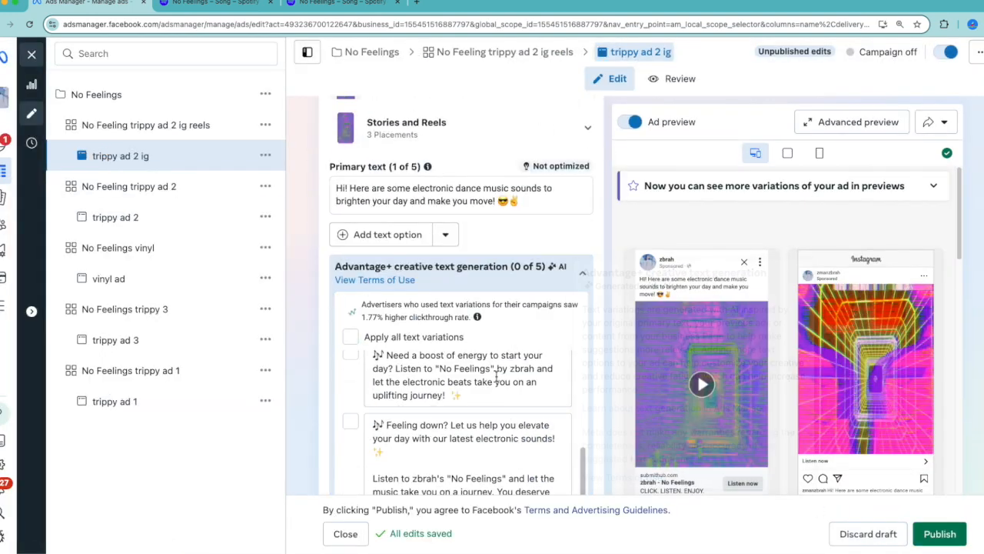
{"action": "scroll", "coordinate": [630, 413], "scroll_direction": "down", "scroll_amount": 3}
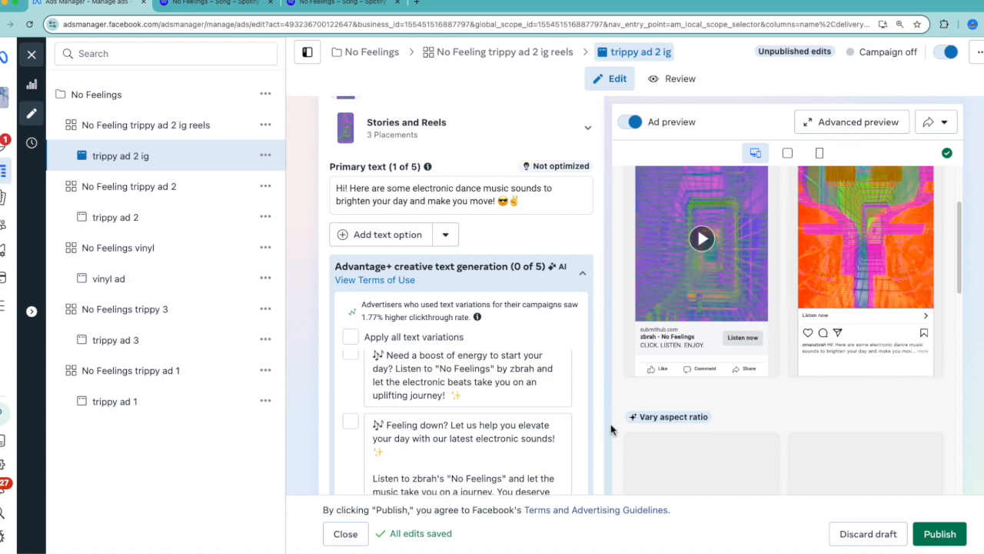
{"action": "scroll", "coordinate": [596, 432], "scroll_direction": "down", "scroll_amount": 5}
{"action": "scroll", "coordinate": [597, 429], "scroll_direction": "down", "scroll_amount": 1}
{"action": "scroll", "coordinate": [597, 432], "scroll_direction": "up", "scroll_amount": 5}
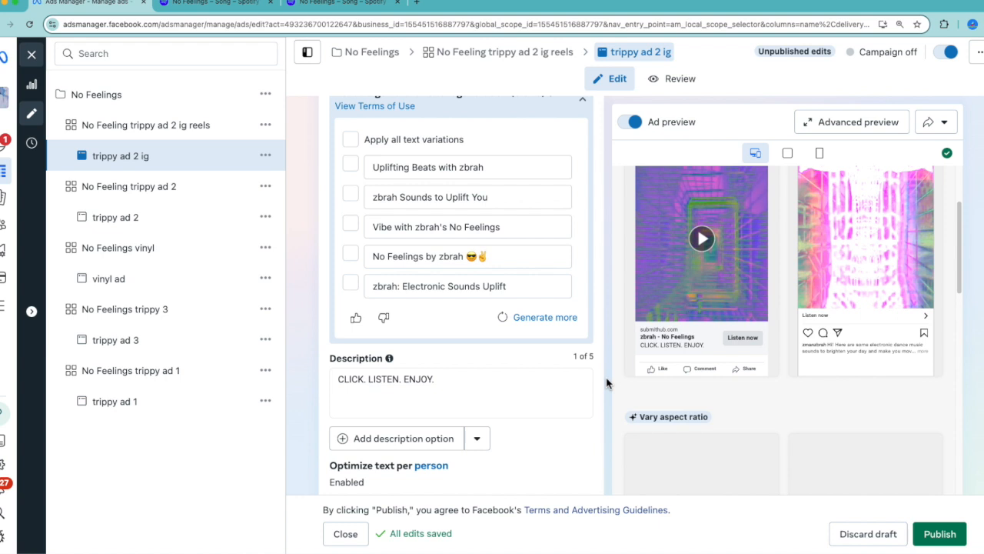
{"action": "scroll", "coordinate": [607, 382], "scroll_direction": "up", "scroll_amount": 3}
{"action": "scroll", "coordinate": [607, 382], "scroll_direction": "up", "scroll_amount": 5}
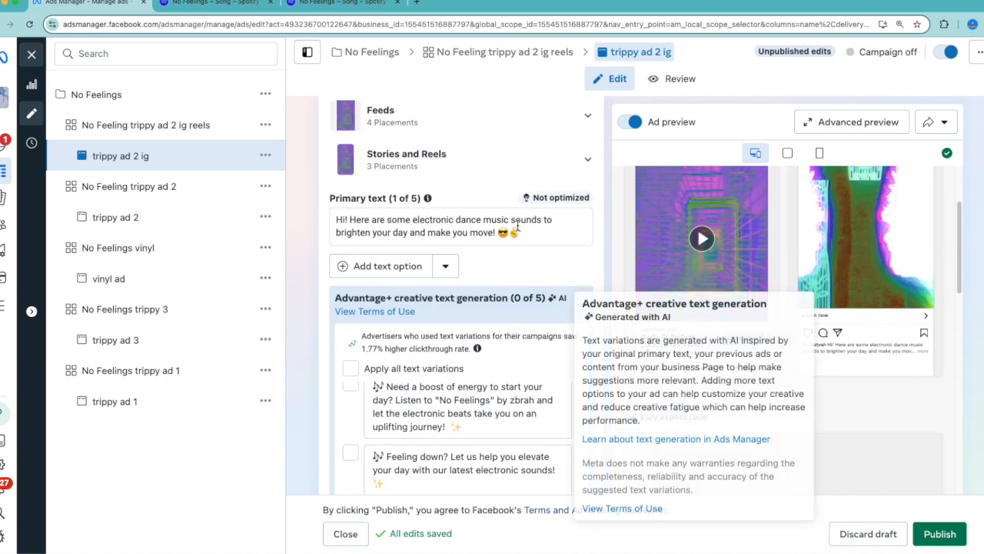
{"action": "left_click_drag", "start_coordinate": [520, 232], "coordinate": [334, 215]}
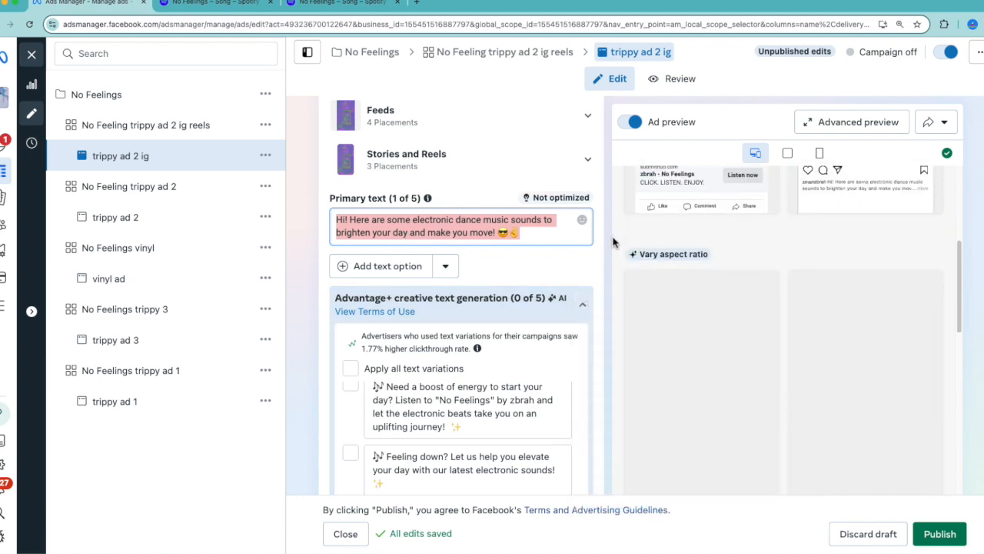
Go over the headline and description, check the explanation of the call to action, and highlight the Call to action label
{"action": "scroll", "coordinate": [613, 262], "scroll_direction": "down", "scroll_amount": 5}
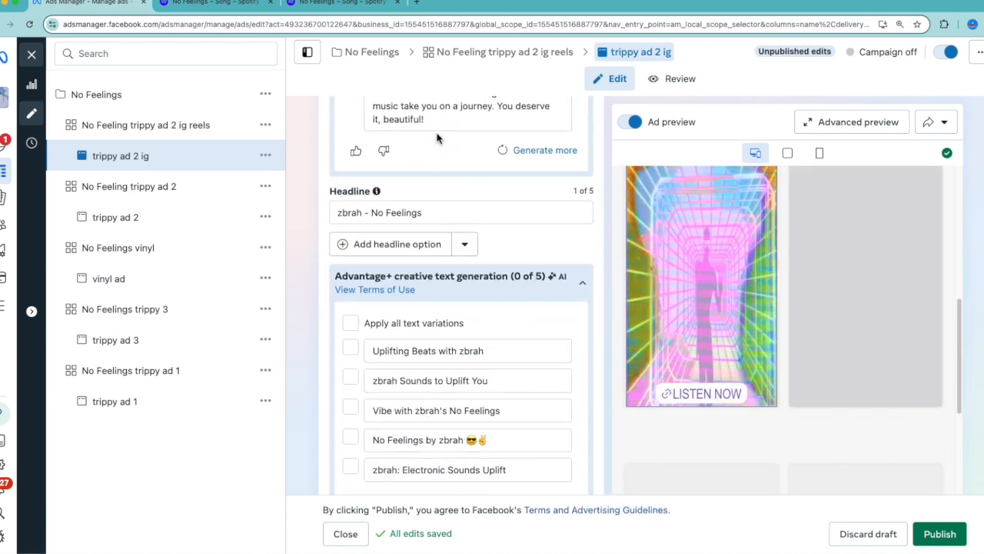
{"action": "scroll", "coordinate": [307, 335], "scroll_direction": "down", "scroll_amount": 3}
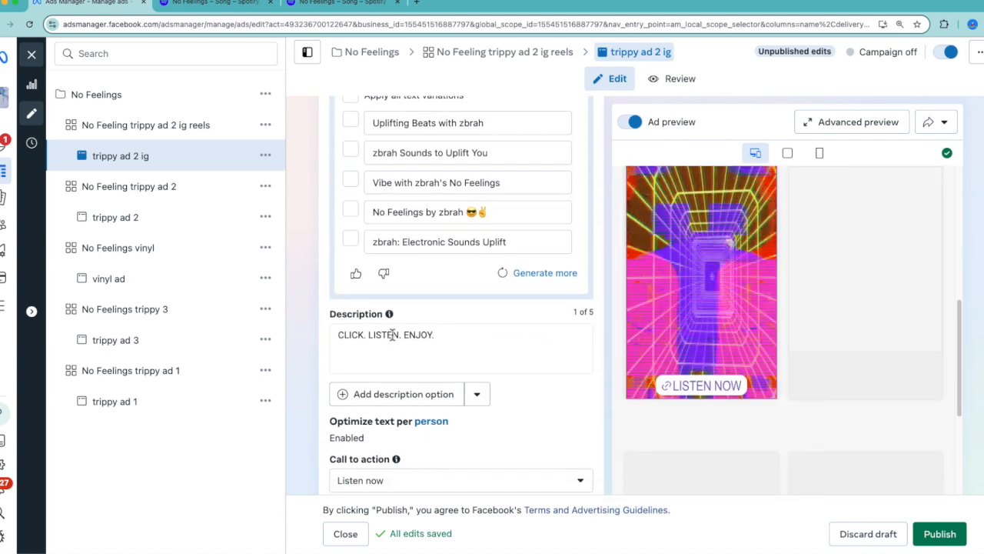
{"action": "scroll", "coordinate": [611, 442], "scroll_direction": "down", "scroll_amount": 2}
{"action": "mouse_move", "coordinate": [402, 306]}
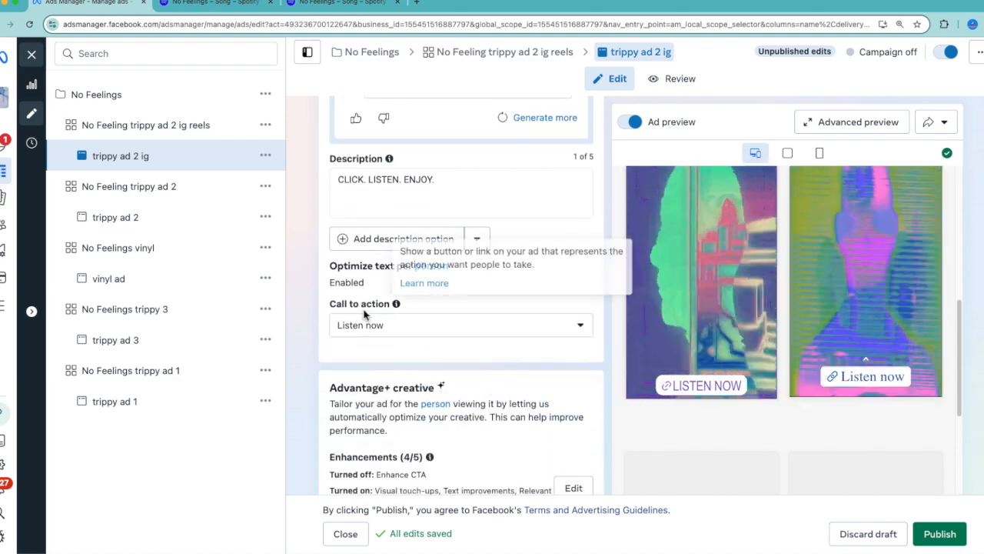
{"action": "scroll", "coordinate": [318, 307], "scroll_direction": "up", "scroll_amount": 4}
{"action": "scroll", "coordinate": [338, 319], "scroll_direction": "down", "scroll_amount": 10}
{"action": "scroll", "coordinate": [360, 326], "scroll_direction": "up", "scroll_amount": 1}
{"action": "scroll", "coordinate": [360, 326], "scroll_direction": "up", "scroll_amount": 5}
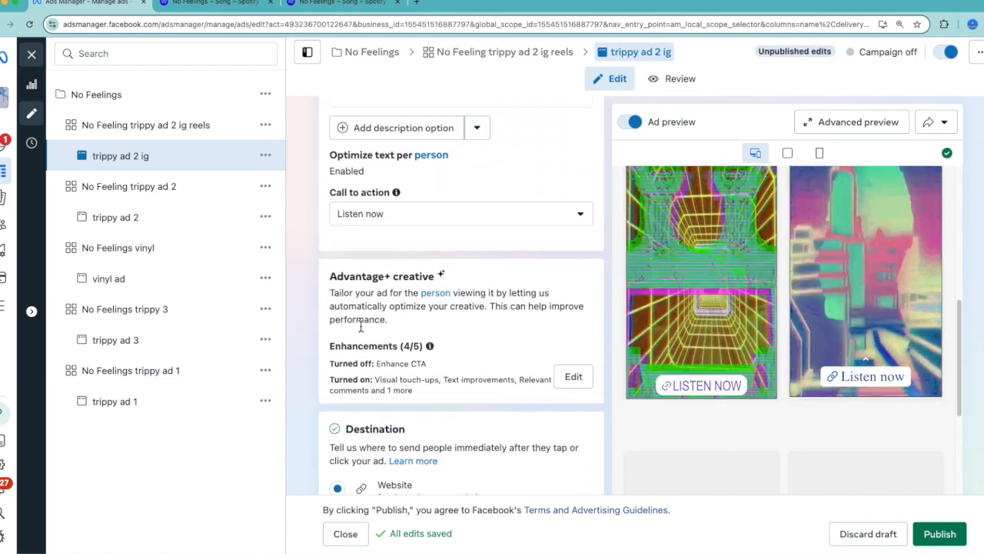
{"action": "left_click_drag", "start_coordinate": [391, 239], "coordinate": [339, 231]}
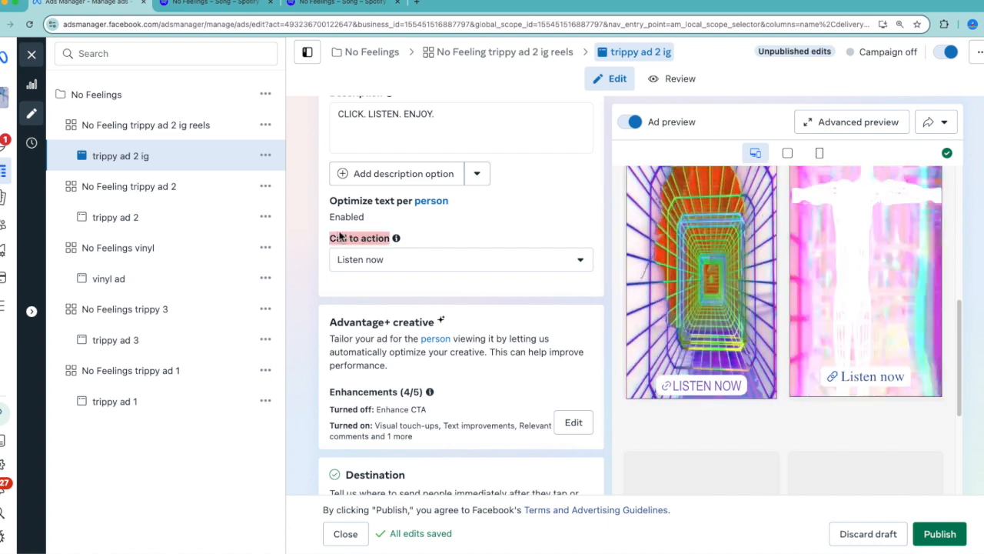
Review the Advantage+ creative enhancements and the website settings in the ad's Destination section
{"action": "scroll", "coordinate": [339, 232], "scroll_direction": "up", "scroll_amount": 5}
{"action": "scroll", "coordinate": [431, 328], "scroll_direction": "down", "scroll_amount": 4}
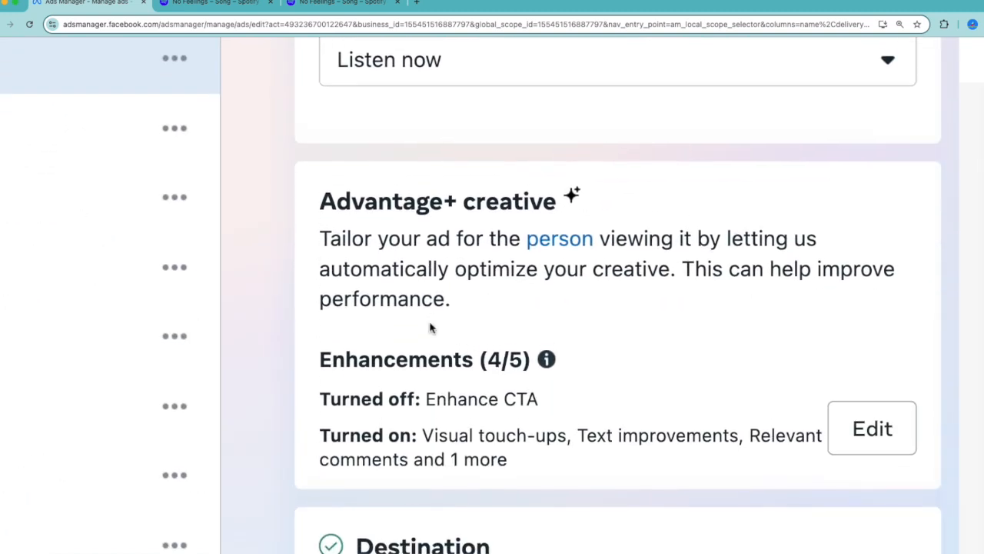
{"action": "scroll", "coordinate": [485, 137], "scroll_direction": "down", "scroll_amount": 4}
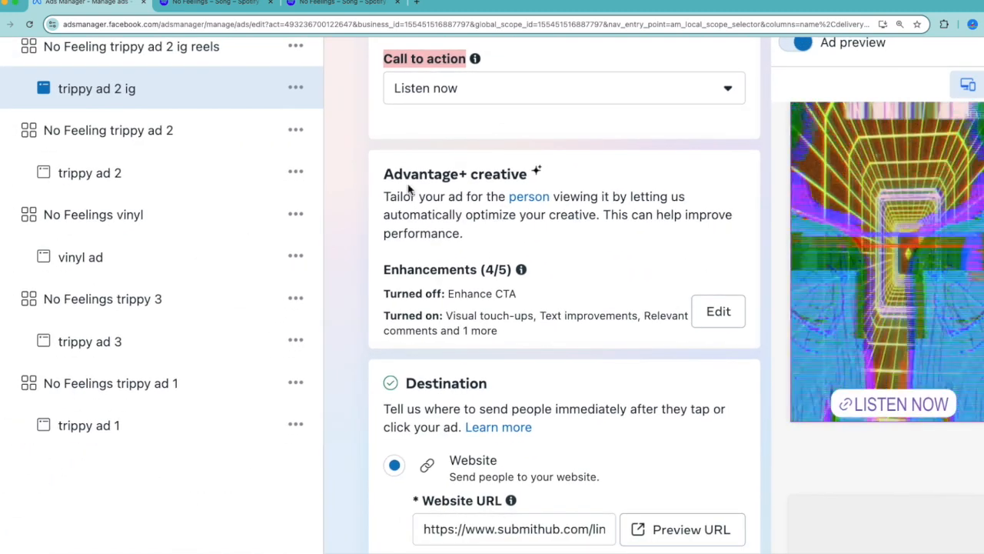
{"action": "scroll", "coordinate": [408, 186], "scroll_direction": "down", "scroll_amount": 2}
{"action": "scroll", "coordinate": [408, 186], "scroll_direction": "down", "scroll_amount": 3}
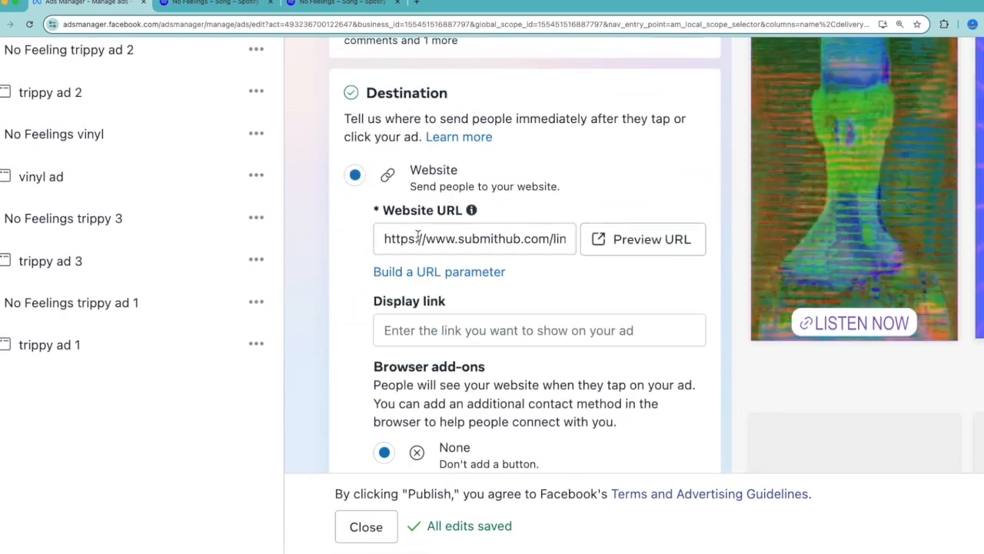
Preview the ad's website URL, view the SubmitHub link page with its streaming services, and return to the ad's destination settings
{"action": "triple_click", "coordinate": [528, 241]}
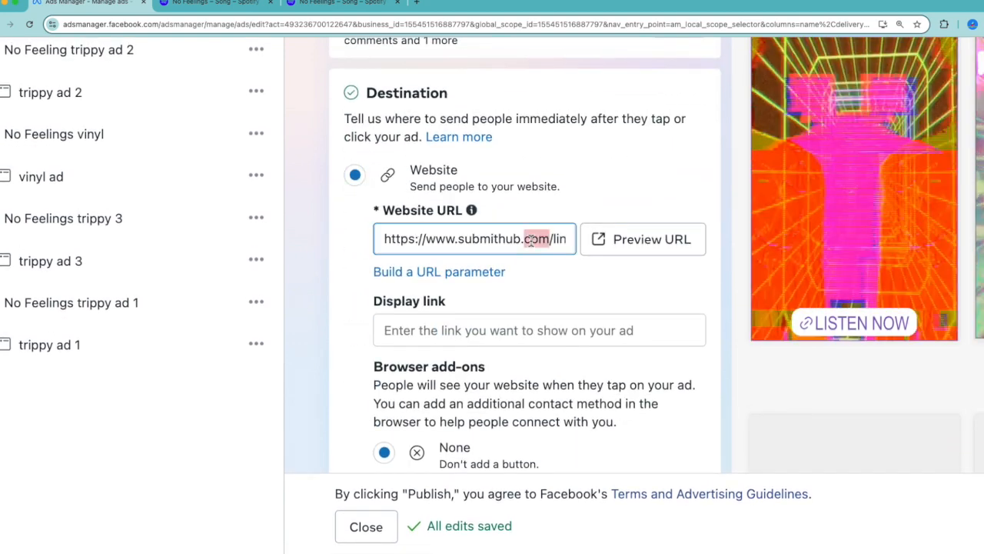
{"action": "left_click", "coordinate": [618, 254]}
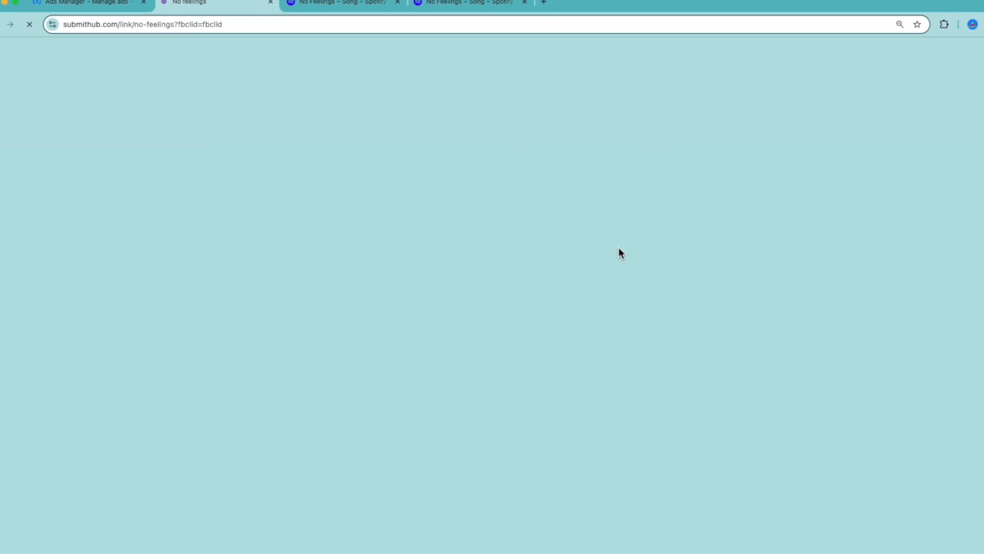
{"action": "left_click", "coordinate": [84, 7]}
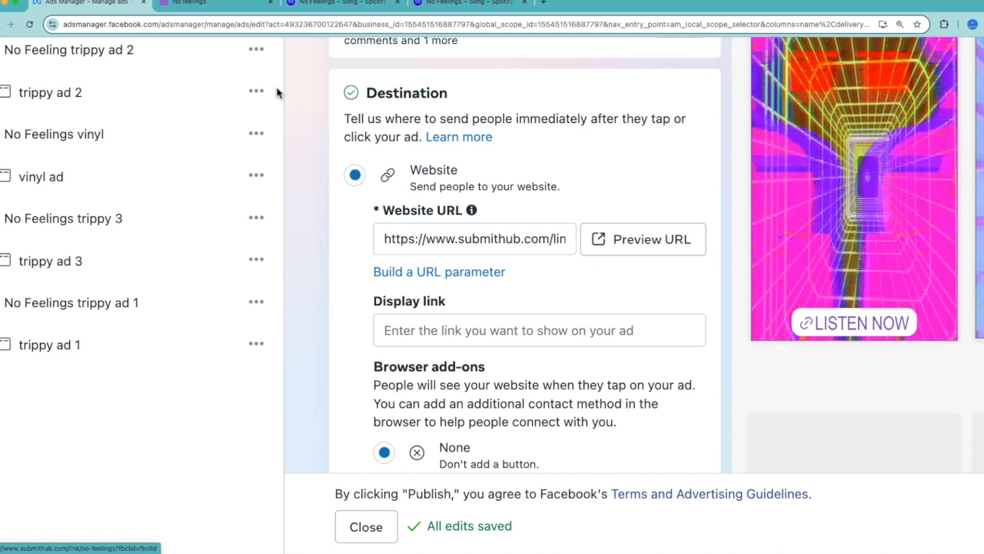
{"action": "left_click", "coordinate": [193, 4]}
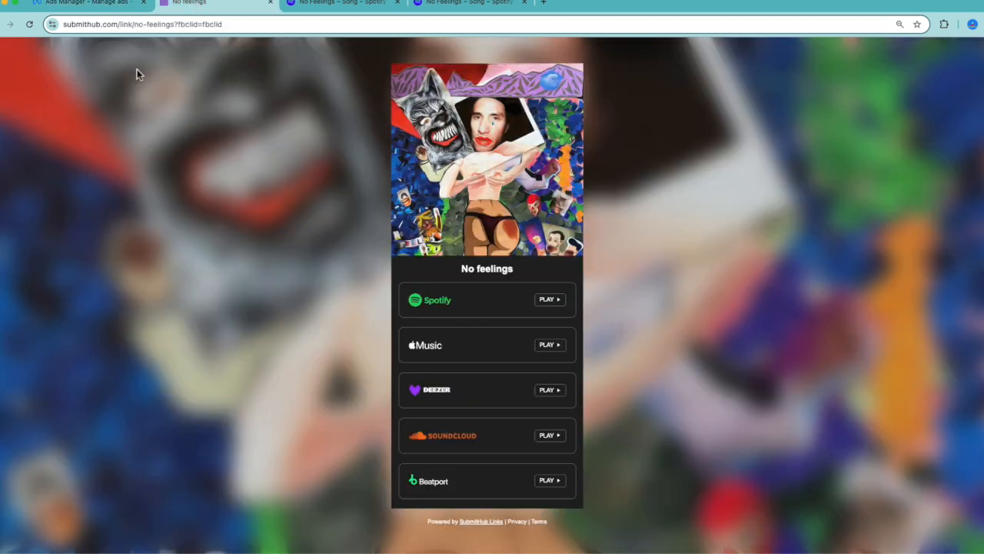
{"action": "left_click", "coordinate": [86, 3]}
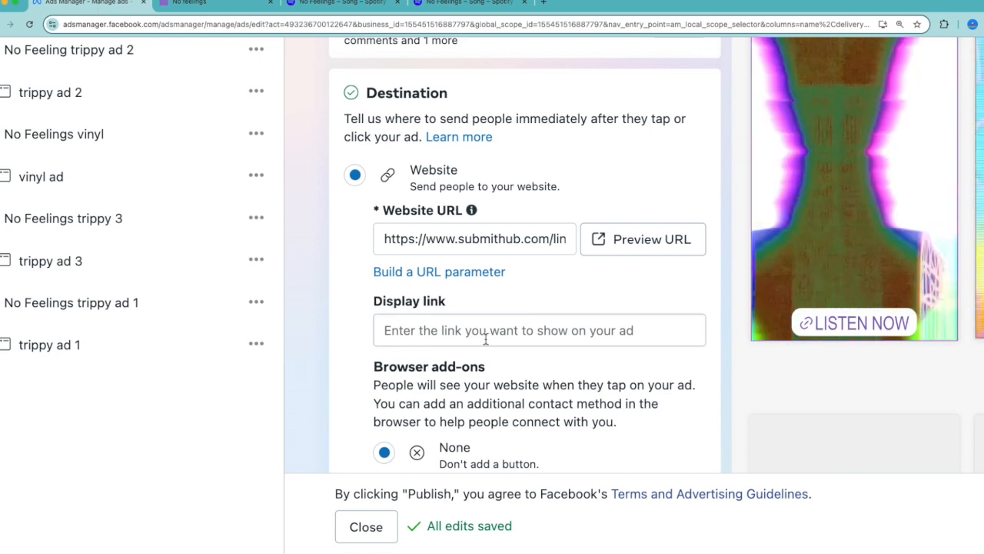
{"action": "scroll", "coordinate": [644, 391], "scroll_direction": "down", "scroll_amount": 3}
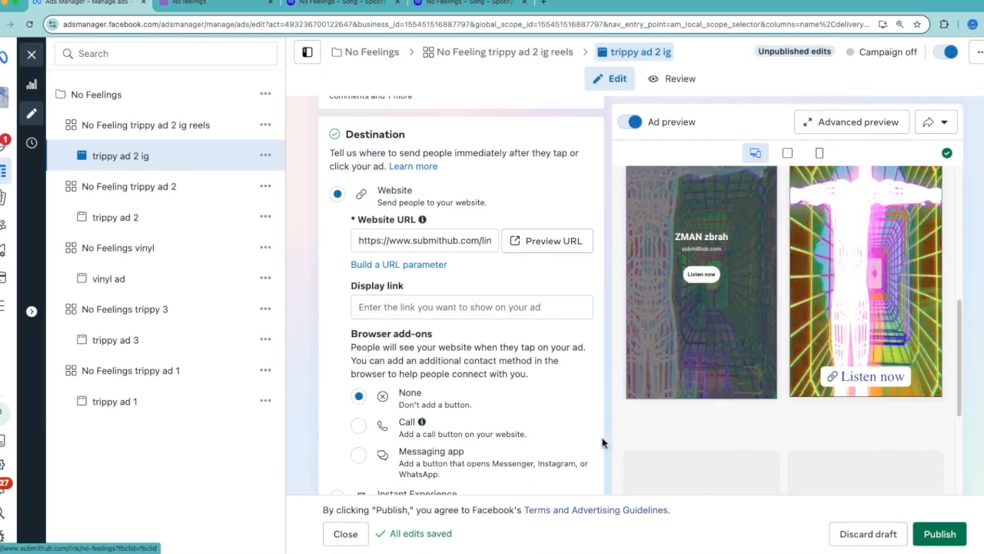
Switch to Spotify for Artists and open the Overview statistics of the song No Feelings for the last 28 days
{"action": "left_click", "coordinate": [450, 3]}
{"action": "scroll", "coordinate": [351, 162], "scroll_direction": "up", "scroll_amount": 5}
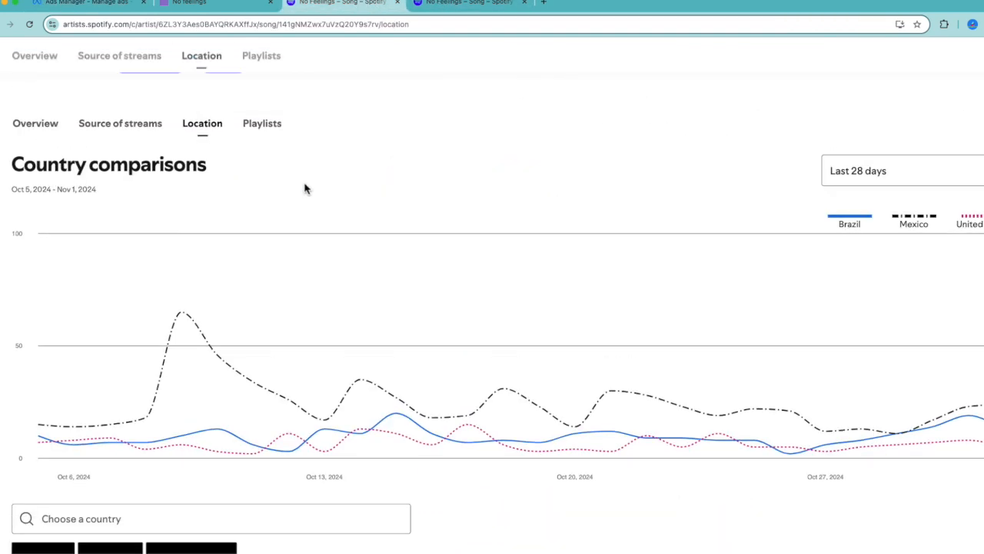
{"action": "scroll", "coordinate": [305, 188], "scroll_direction": "up", "scroll_amount": 3}
{"action": "left_click", "coordinate": [40, 254]}
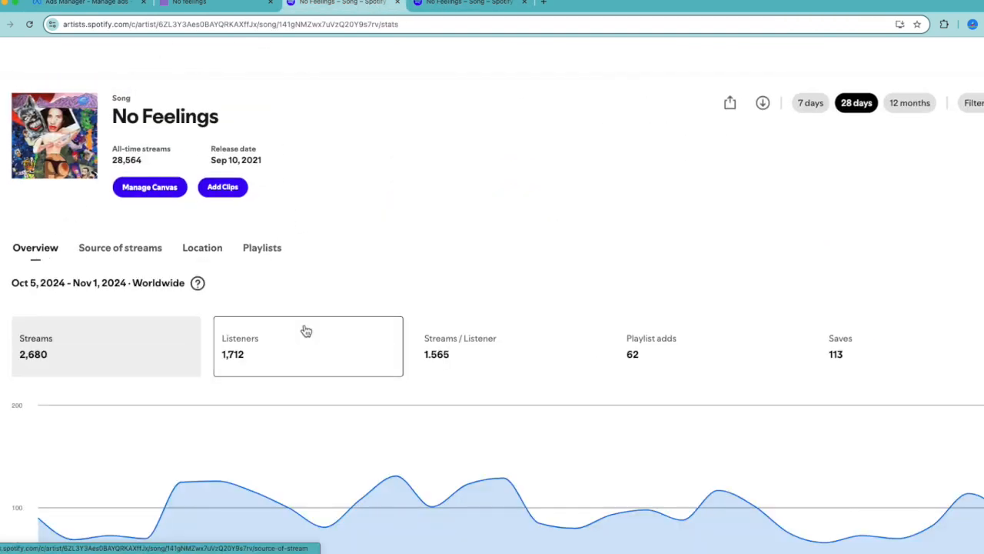
{"action": "scroll", "coordinate": [306, 331], "scroll_direction": "down", "scroll_amount": 2}
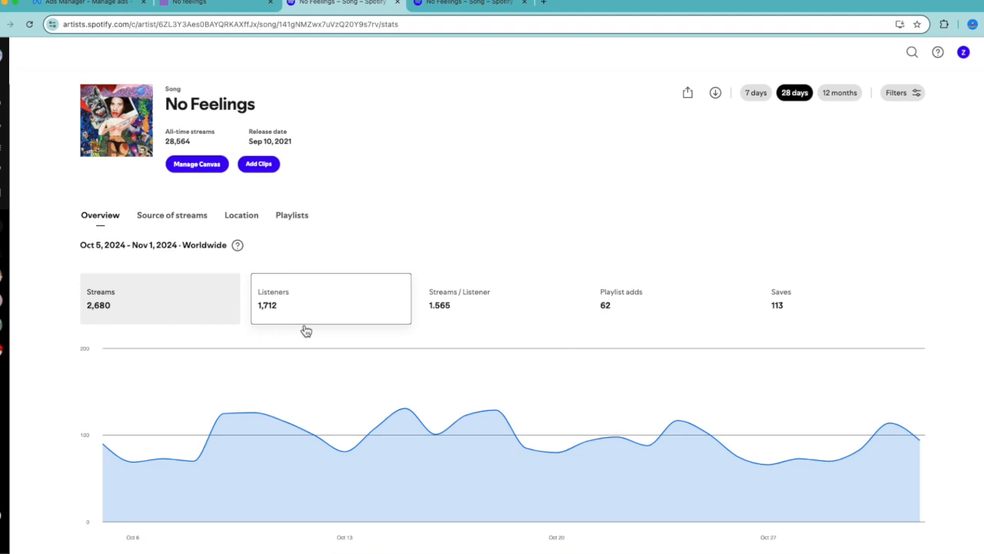